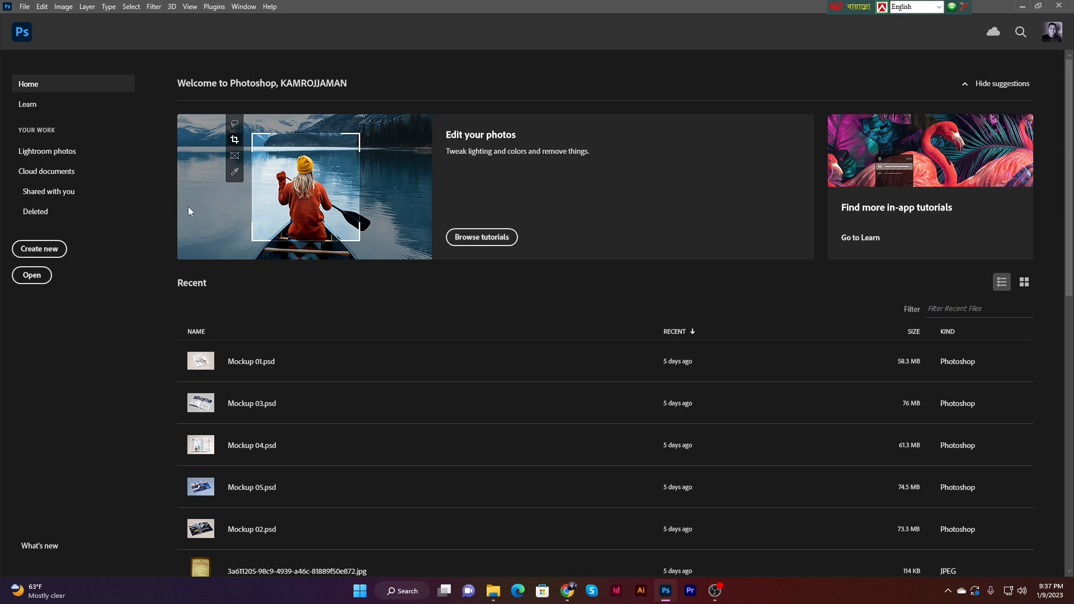
Start a new document named File and set its height to 720 pixels
left_click(25, 6)
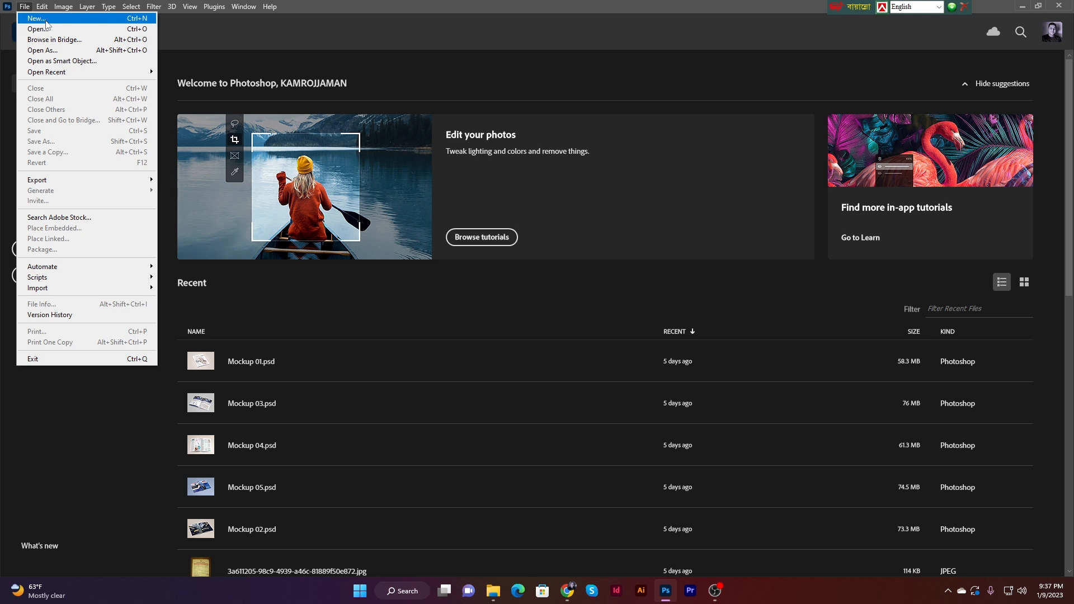
left_click(45, 22)
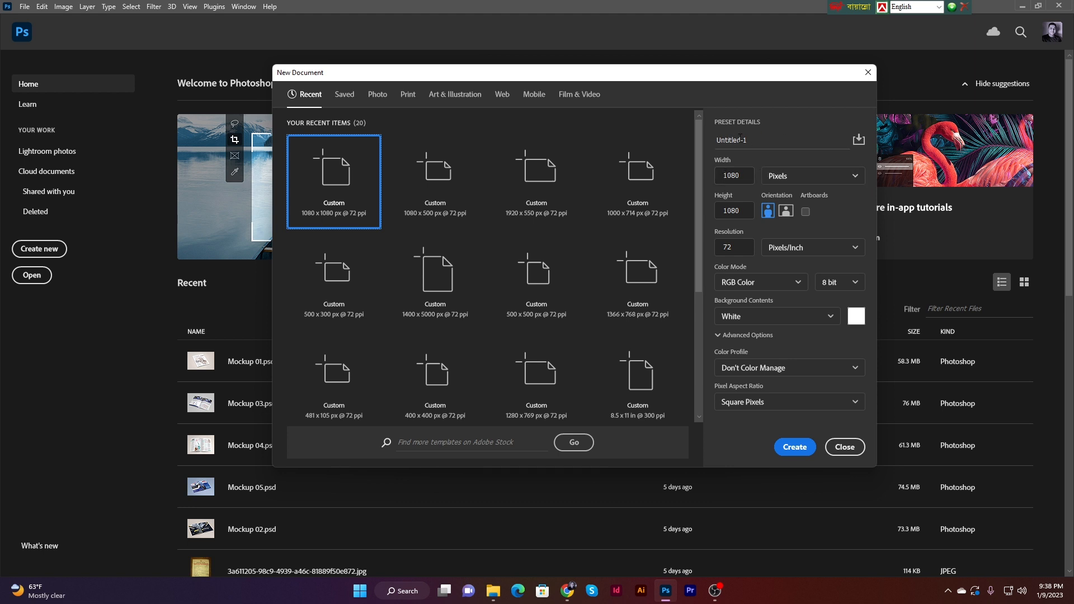
double_click(758, 141)
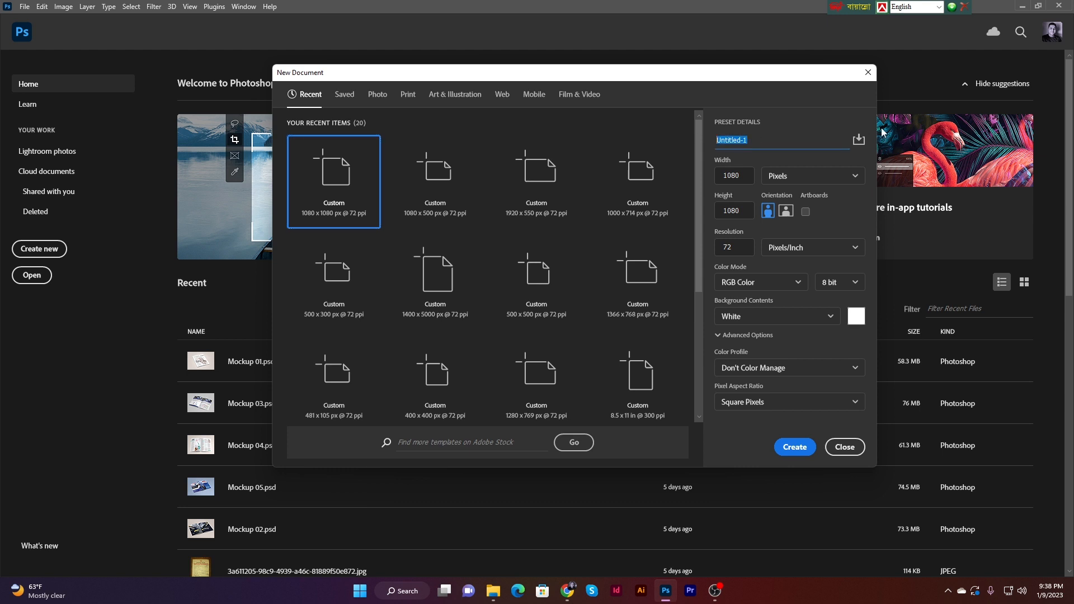
type("File")
left_click(747, 210)
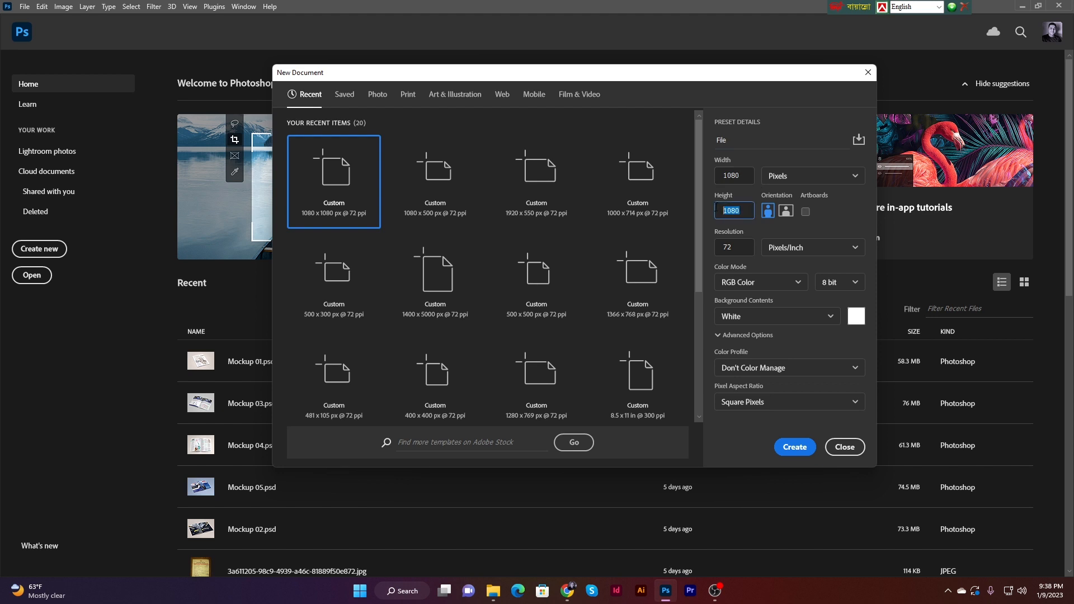
type("720")
Create the document with RGB Color mode, resolution in Pixels/Inch and a White background
left_click(772, 283)
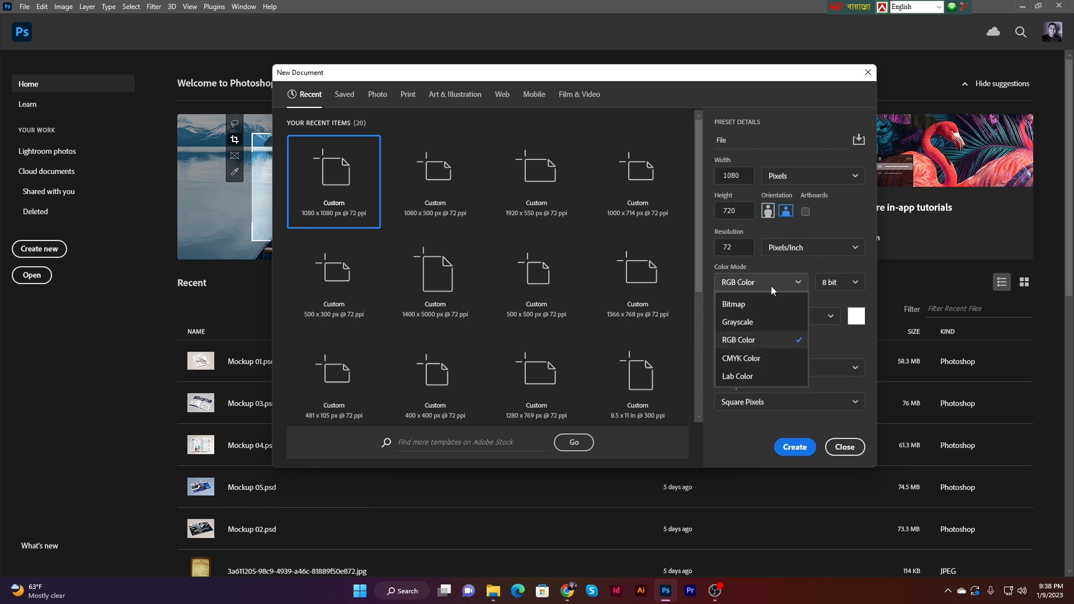
left_click(771, 286)
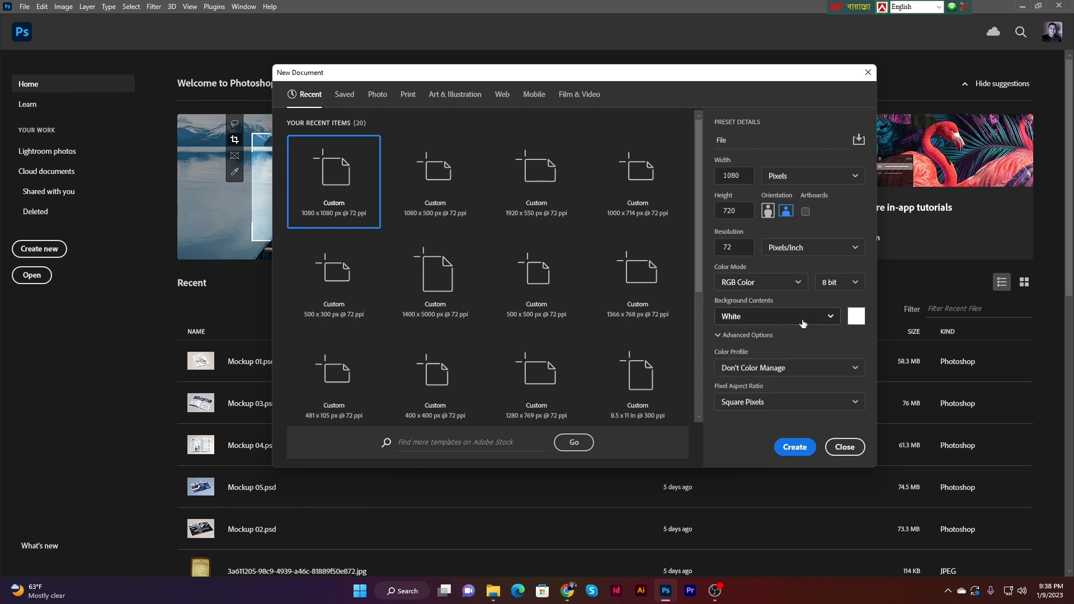
left_click(730, 335)
left_click(730, 335)
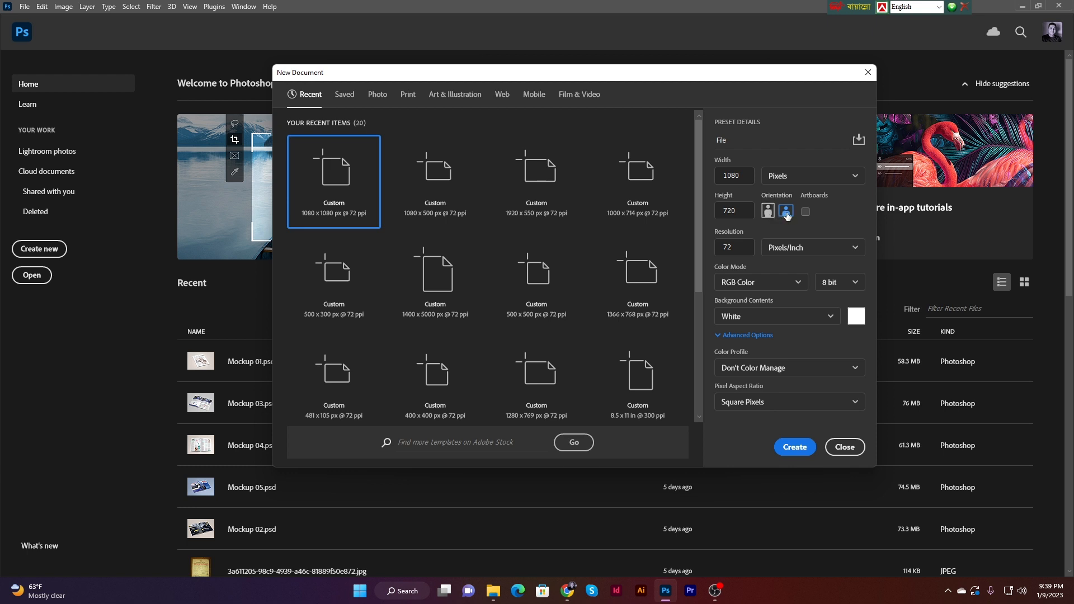
left_click(787, 248)
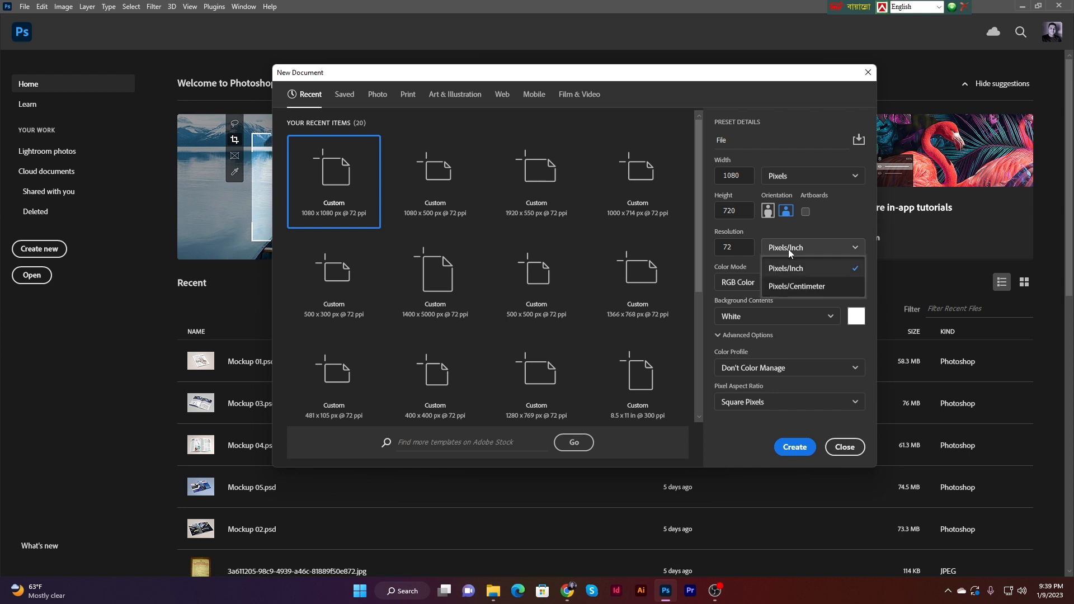
left_click(788, 249)
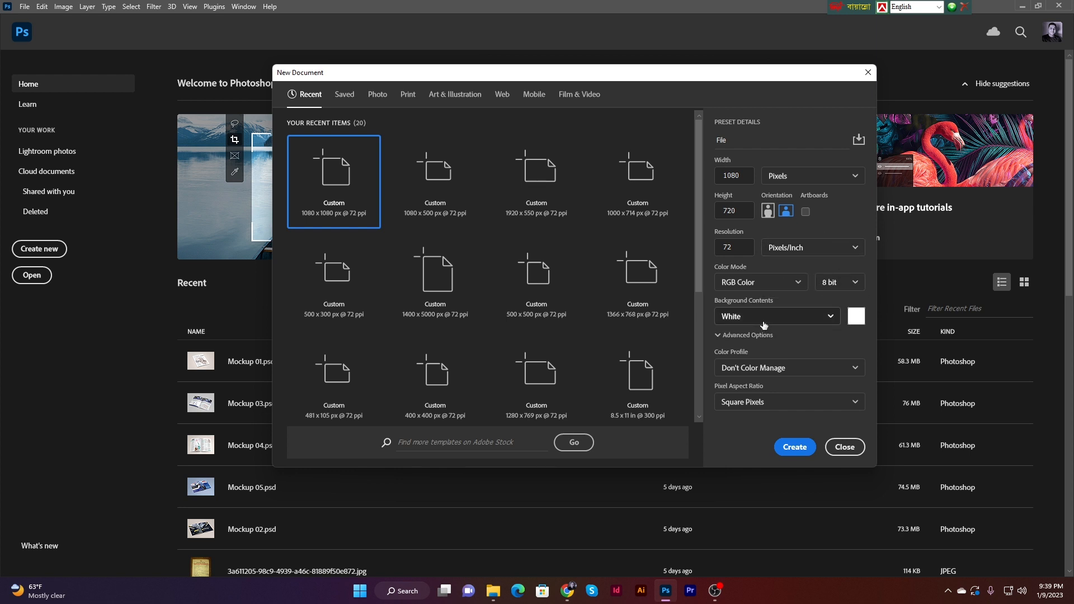
left_click(830, 320)
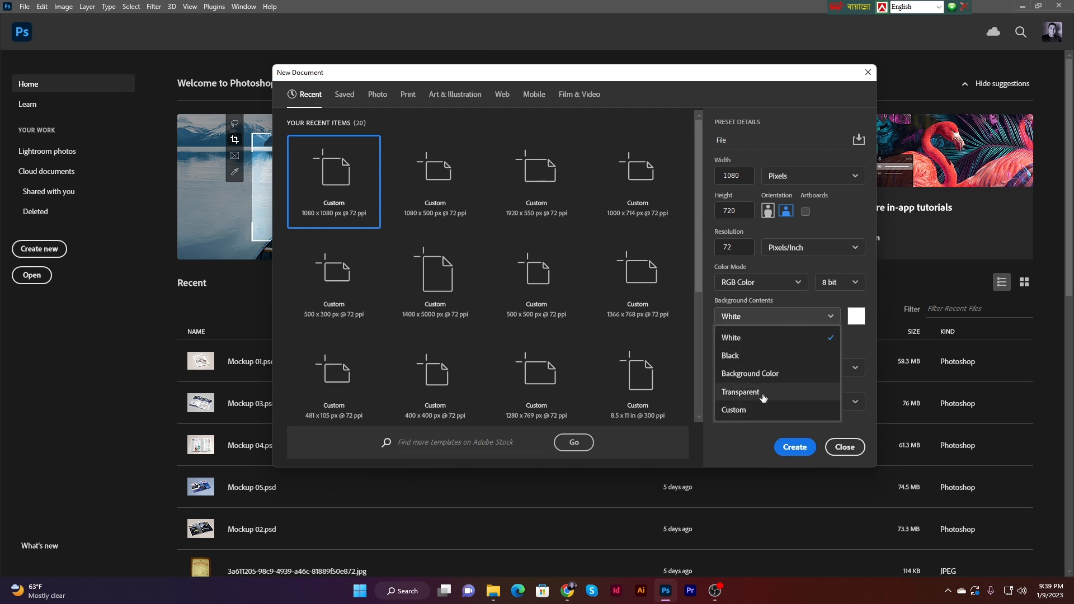
left_click(794, 316)
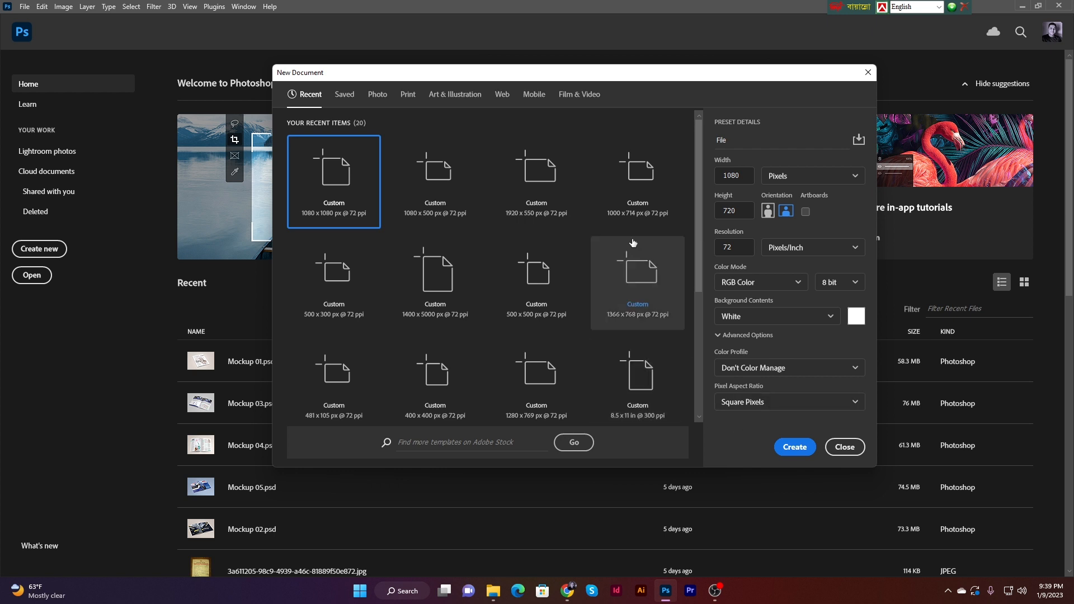
left_click(800, 447)
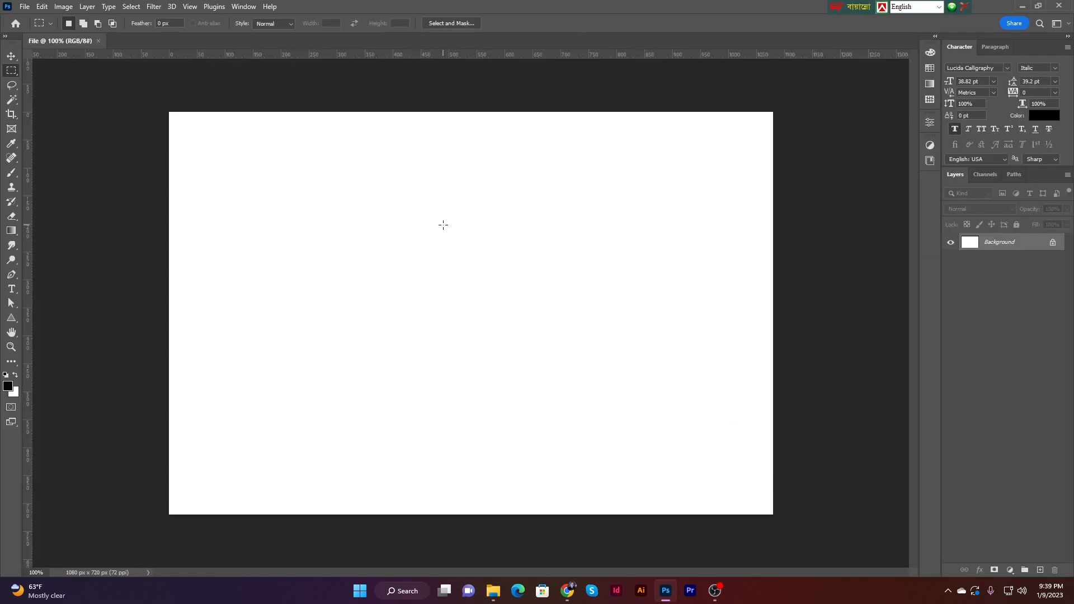
left_click_drag(163, 103, 802, 518)
key("ctrl+d")
left_click_drag(161, 101, 815, 522)
key("ctrl+d")
left_click(5, 36)
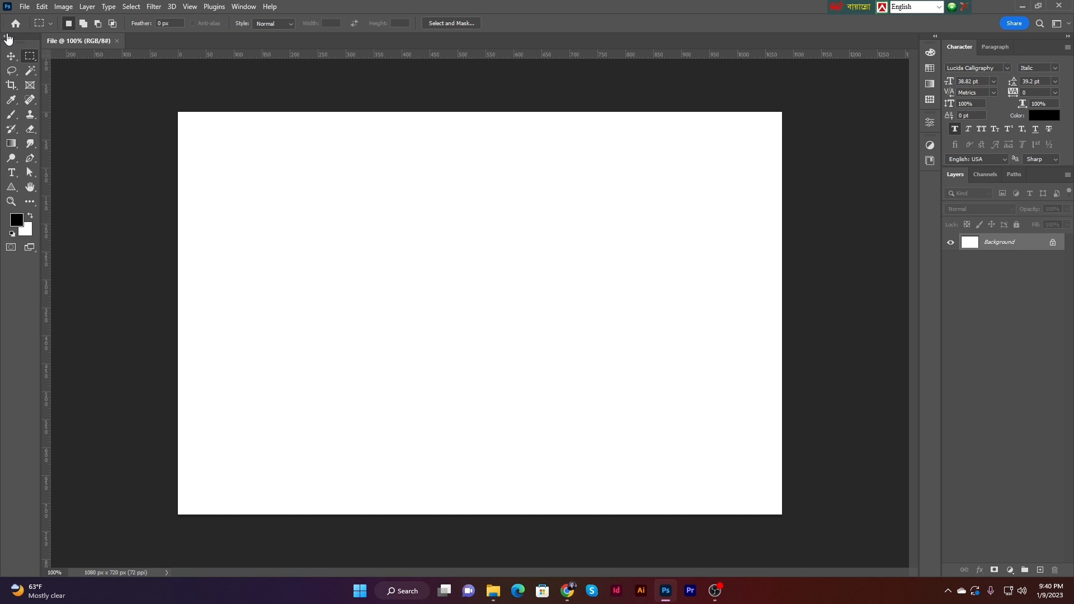
left_click(6, 37)
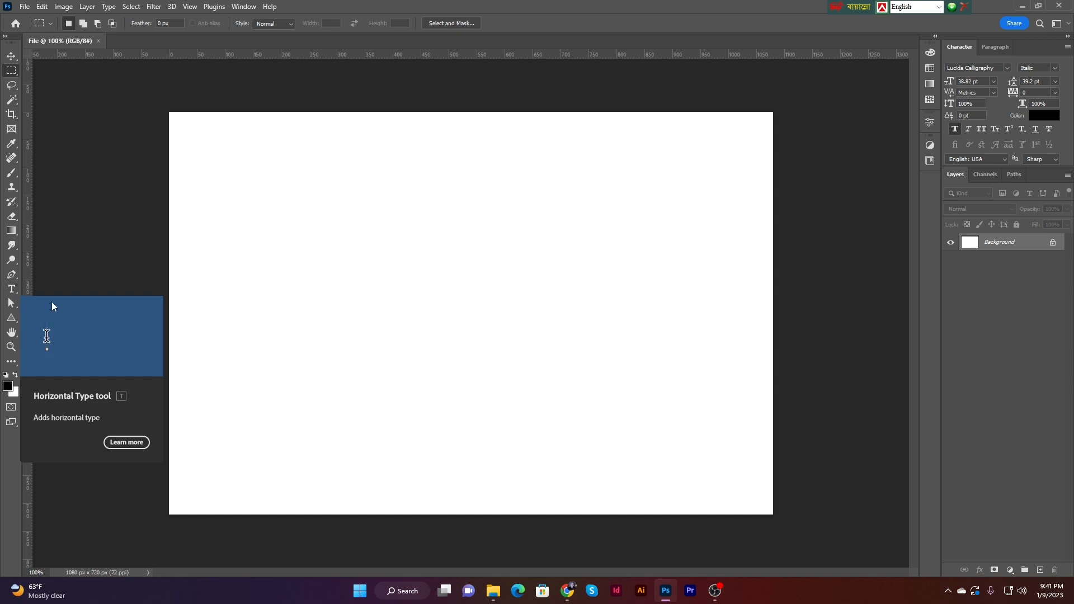
Add a Lorem Ipsum placeholder line with the Horizontal Type tool and move it near the middle of the canvas
left_click(11, 290)
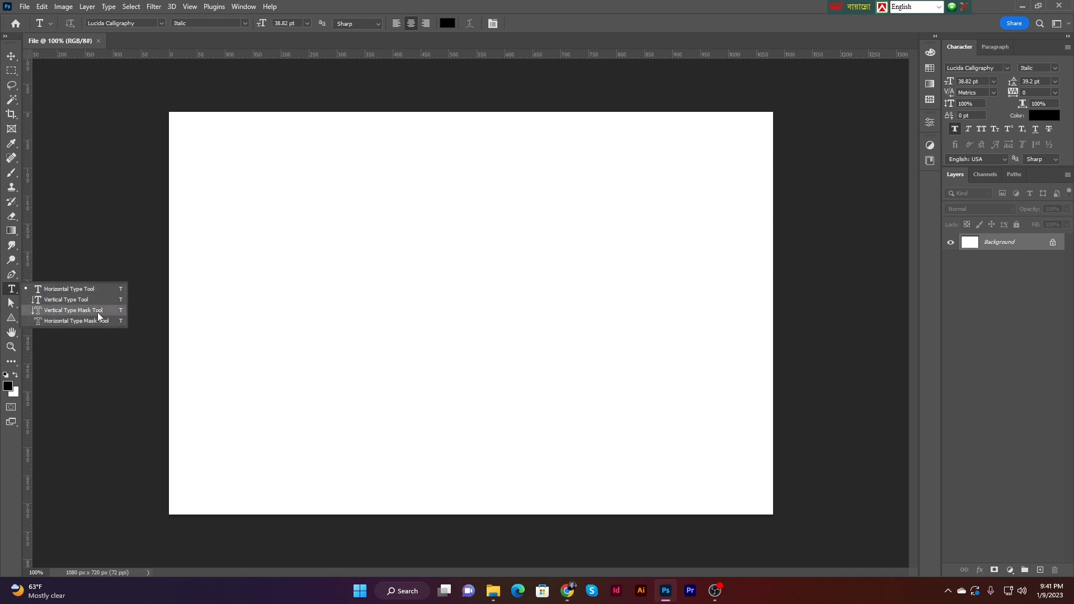
left_click(59, 288)
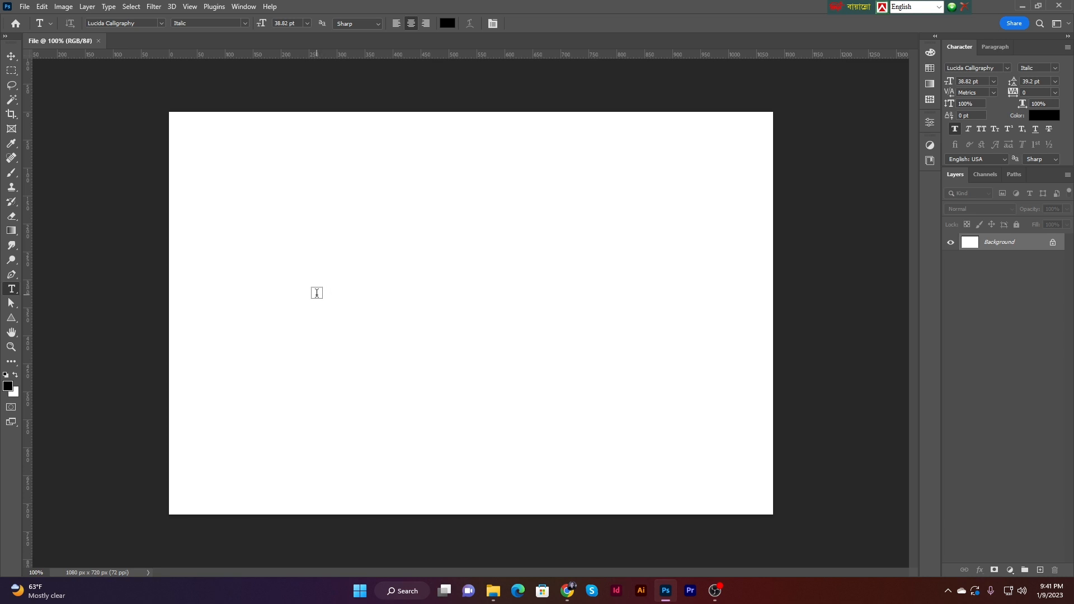
left_click(316, 292)
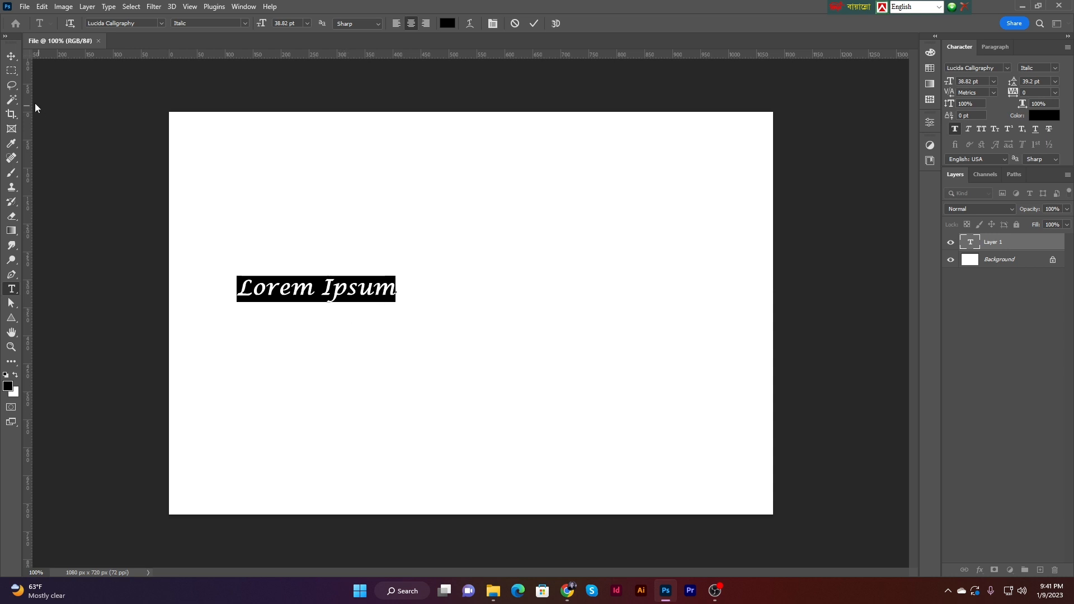
left_click(12, 56)
left_click_drag(348, 295, 502, 301)
left_click(549, 229)
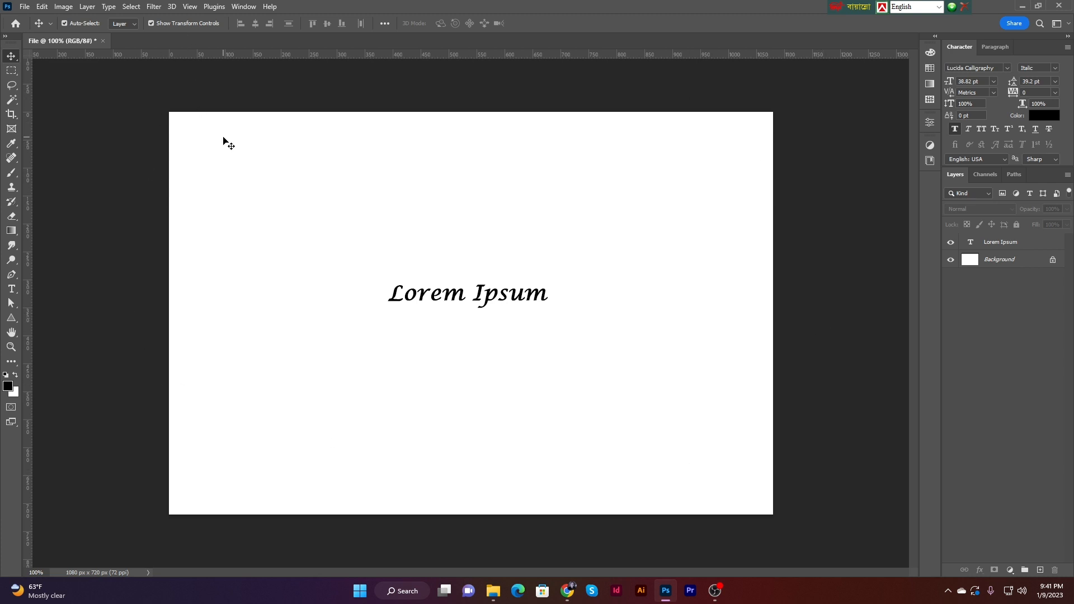
Shift the Lorem Ipsum text about 17 px left and 12 px up on the canvas
left_click(467, 295)
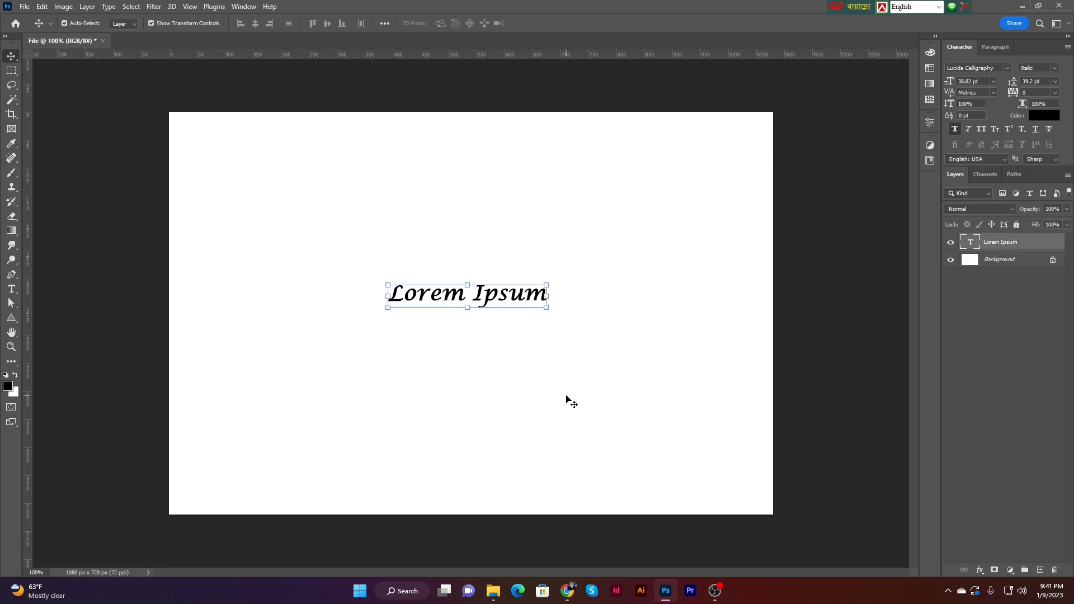
left_click(648, 390)
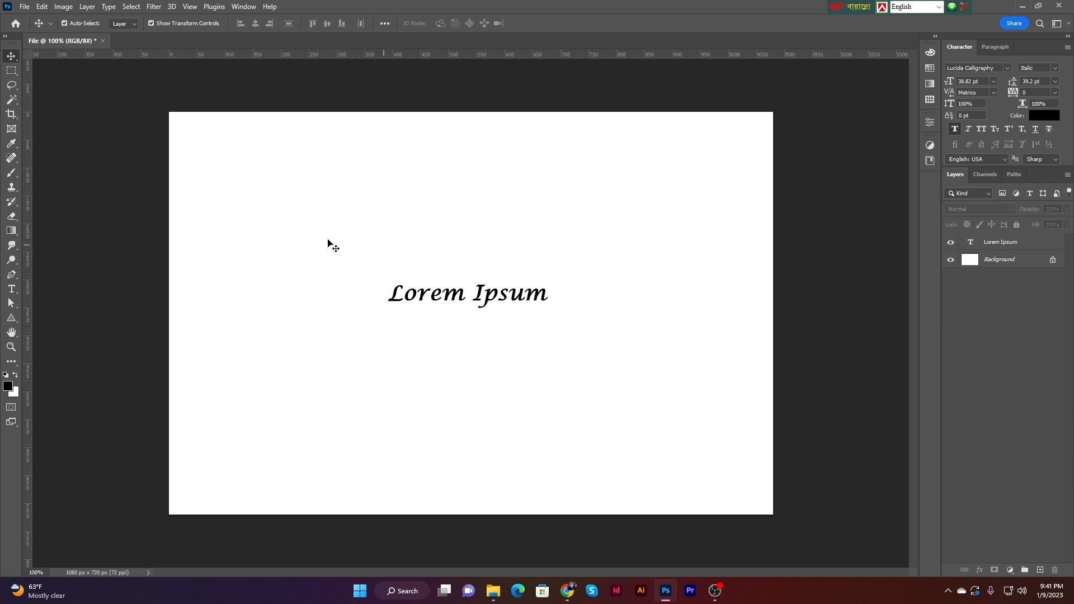
left_click(467, 295)
left_click(414, 344)
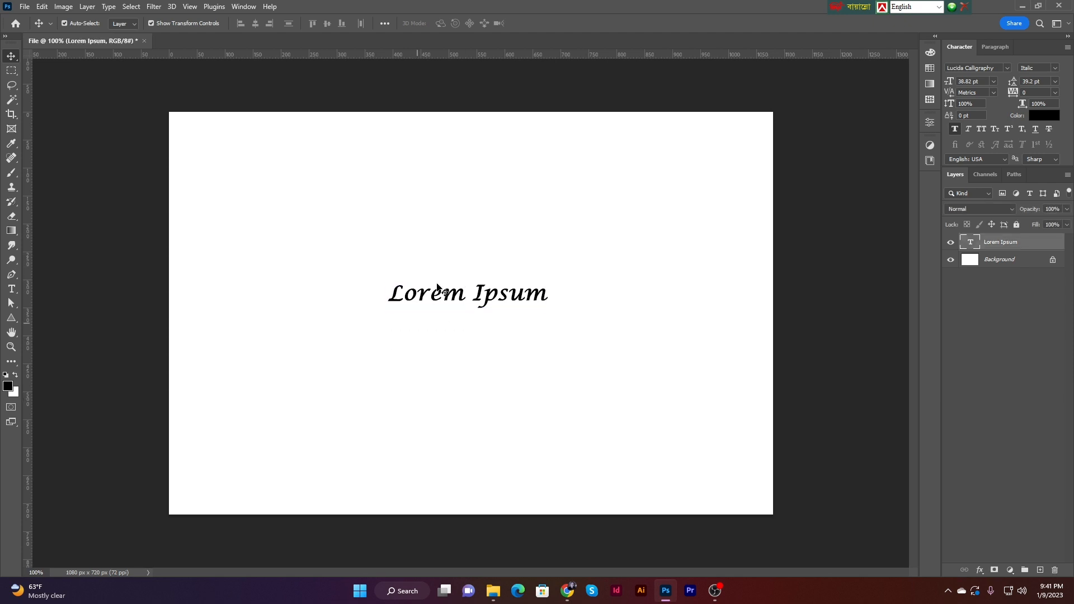
left_click_drag(438, 297, 429, 291)
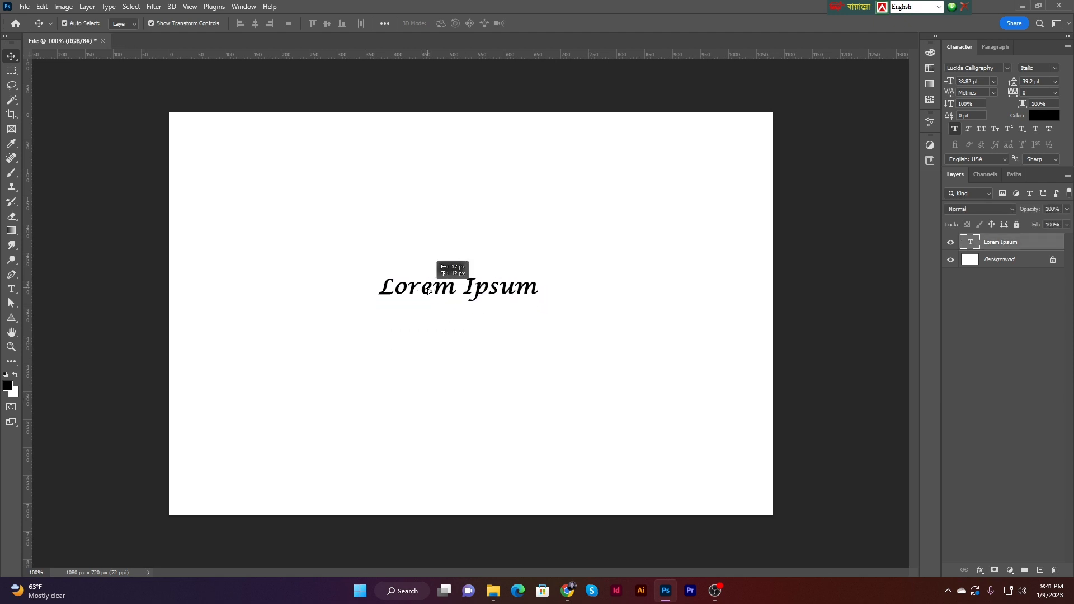
left_click(544, 341)
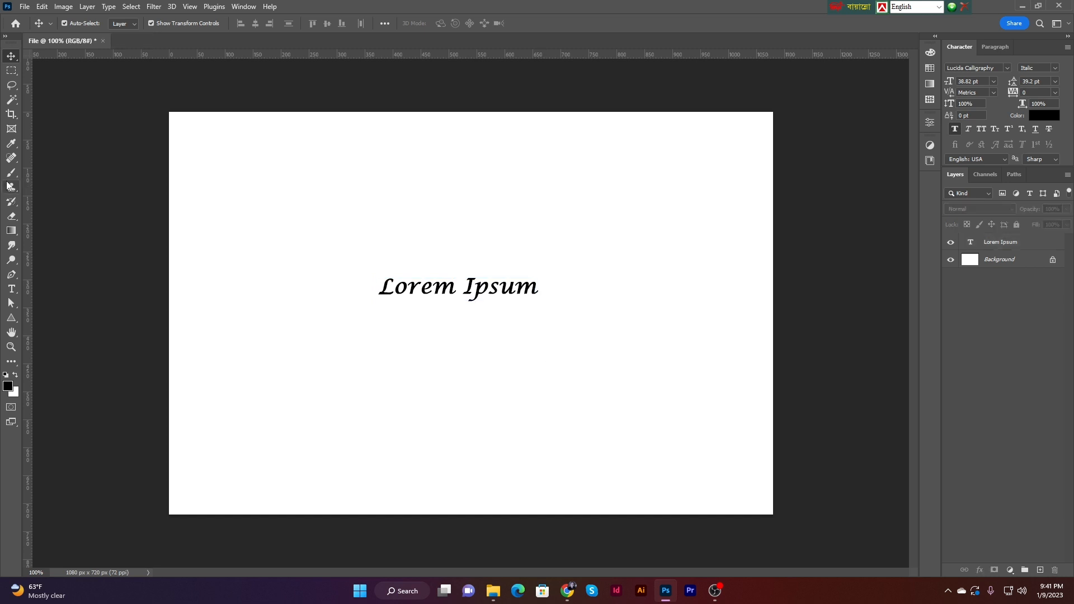
Replace the placeholder text with "How to Write on Photoshop?"
left_click(12, 290)
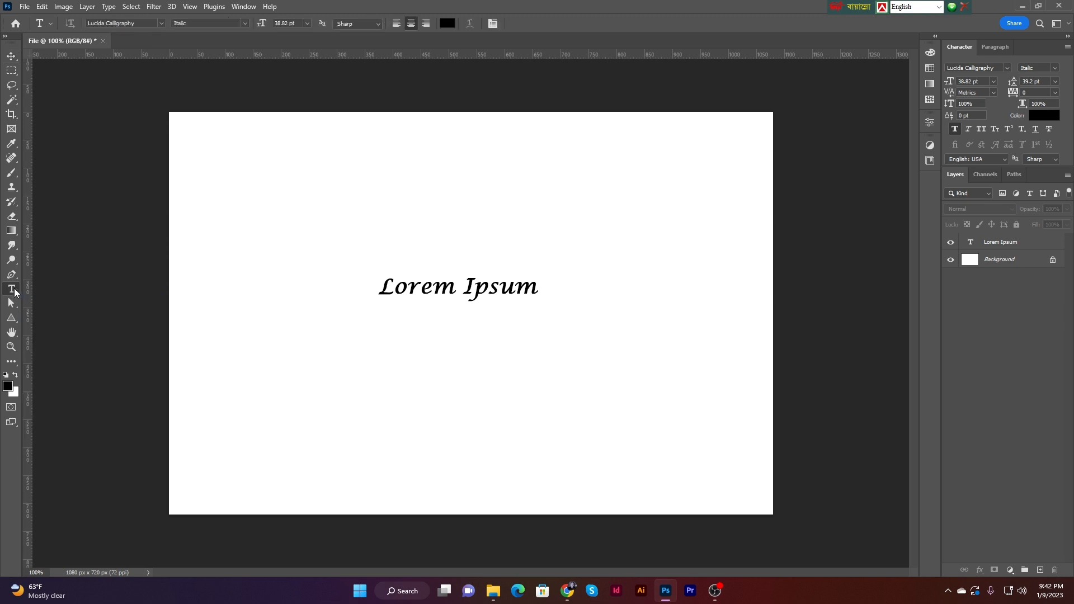
left_click(435, 286)
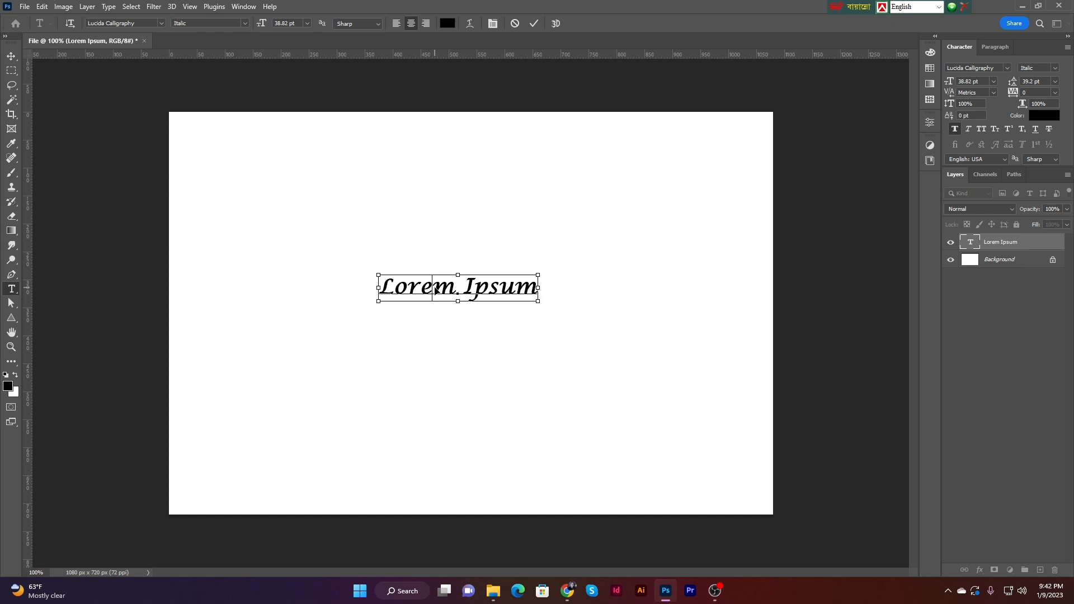
key("ctrl+a")
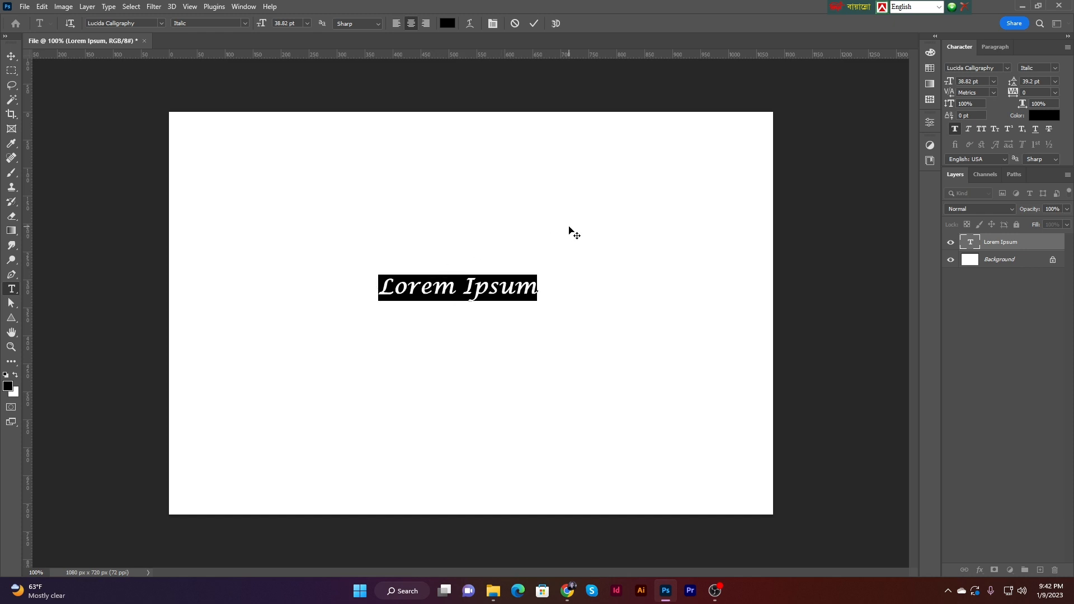
type("How")
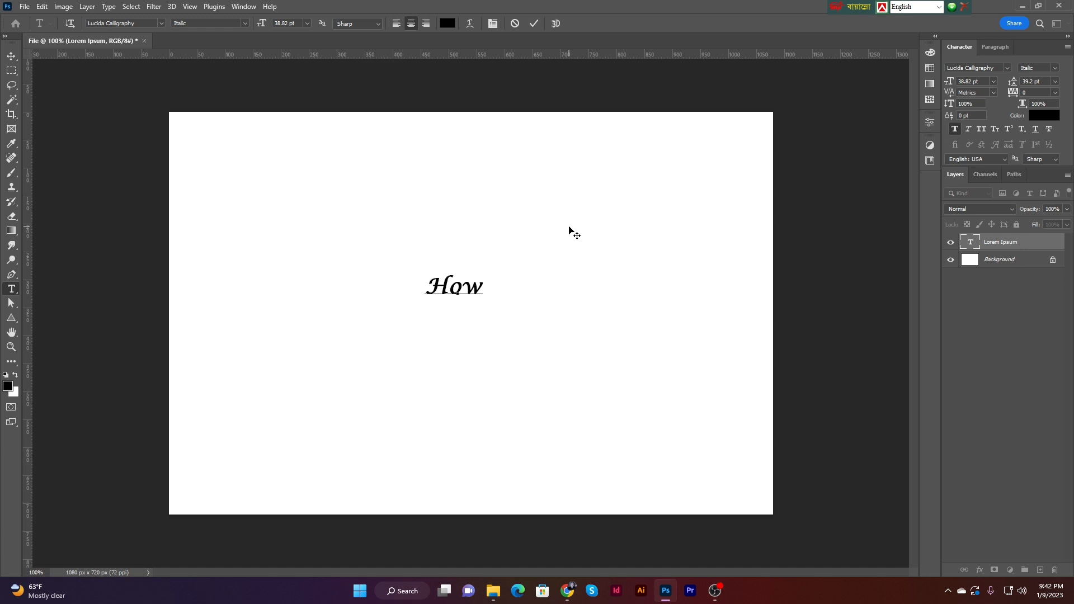
type(" to Wr")
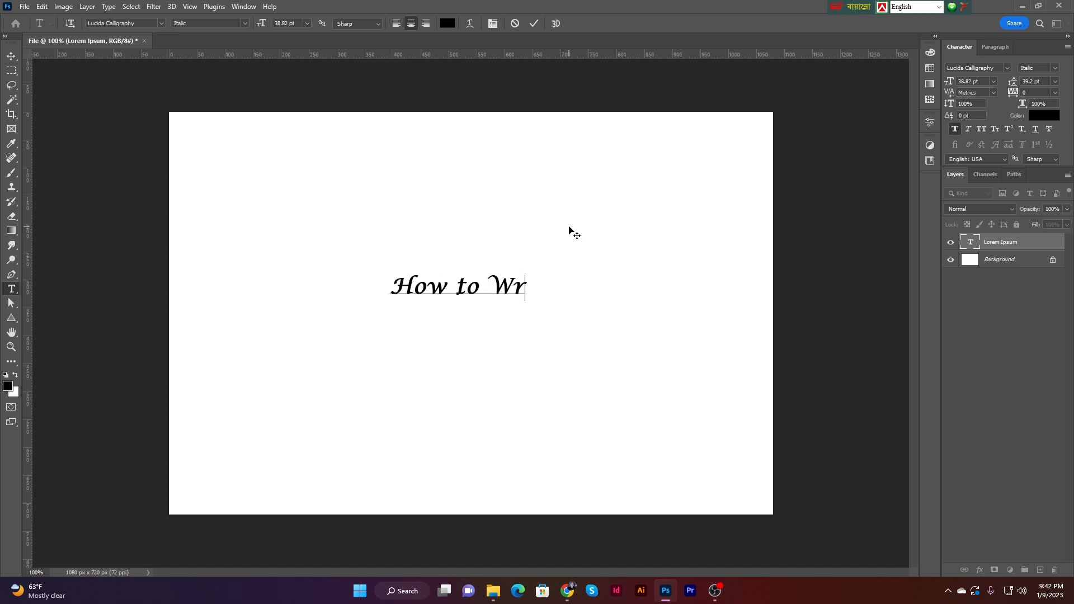
type("ite on")
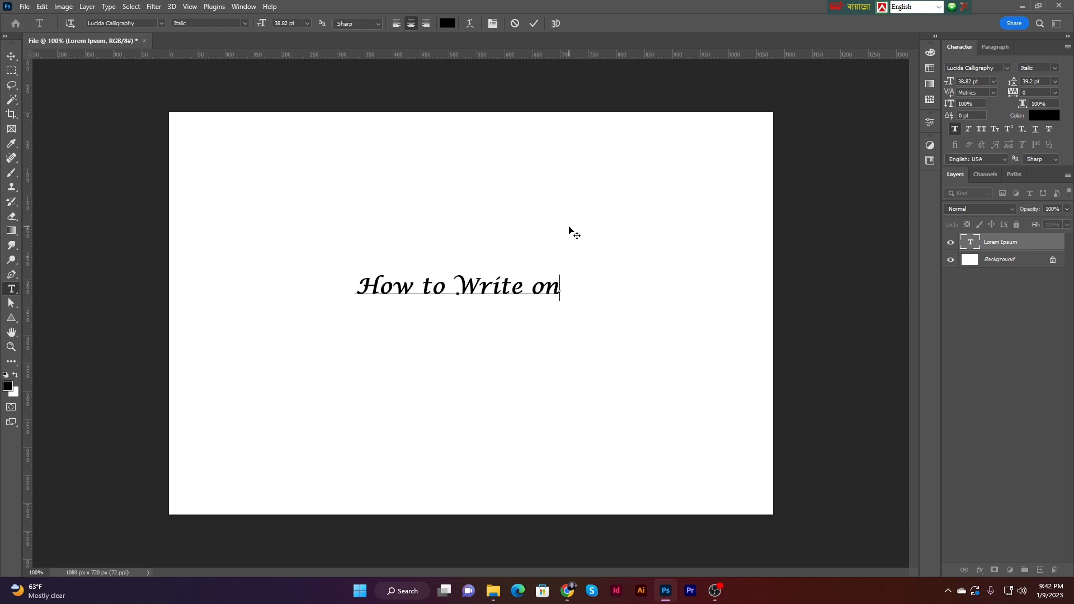
type(" Photoshop")
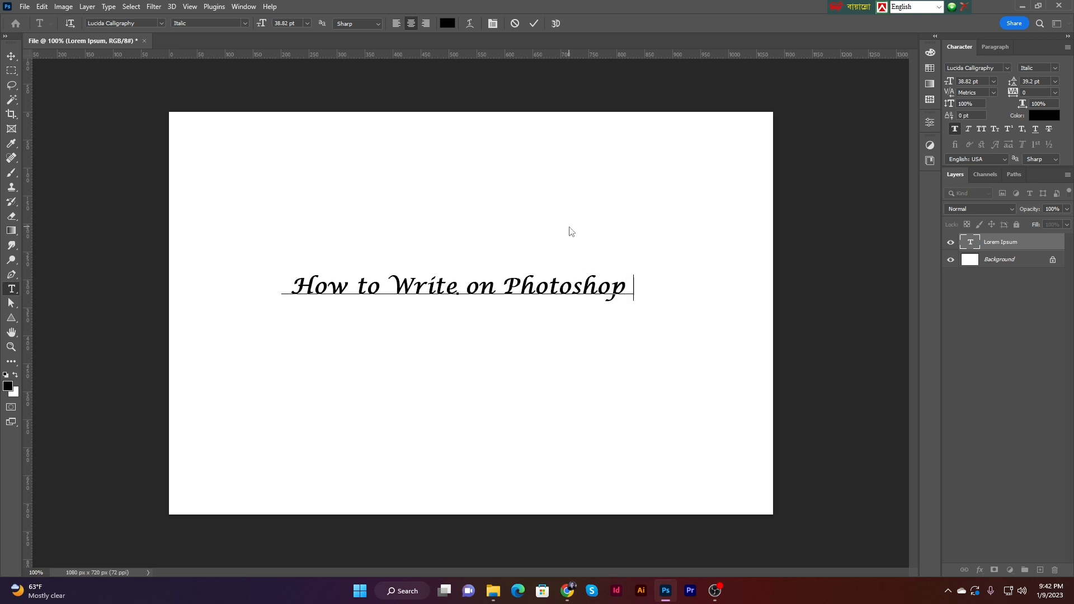
type(":?")
key("BackSpace")
key("BackSpace")
type("?")
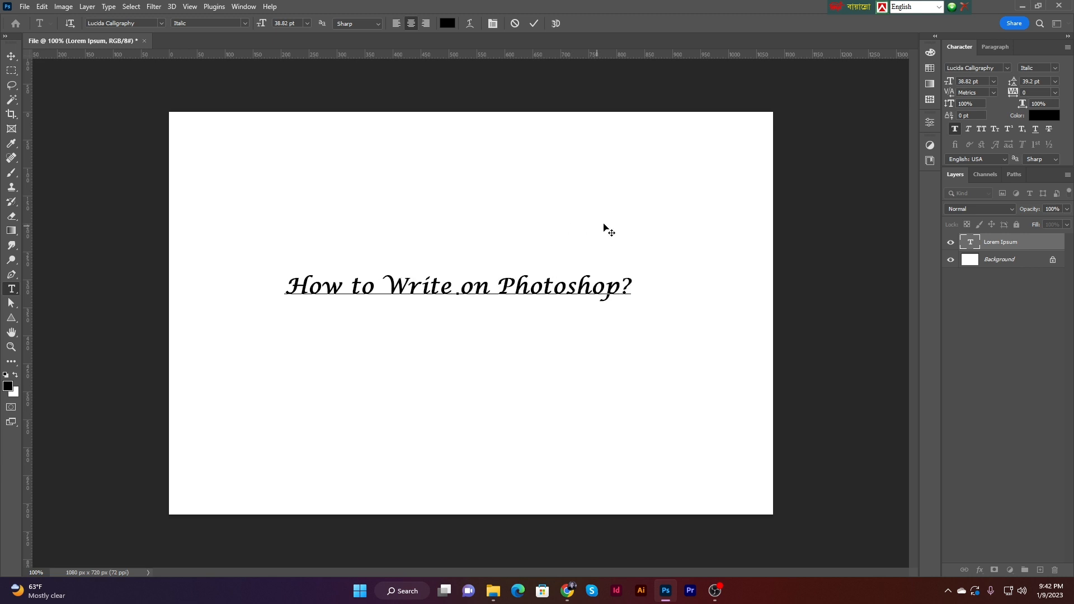
Move the headline text slightly down and right, closer to the canvas centre, and deselect it
left_click(9, 56)
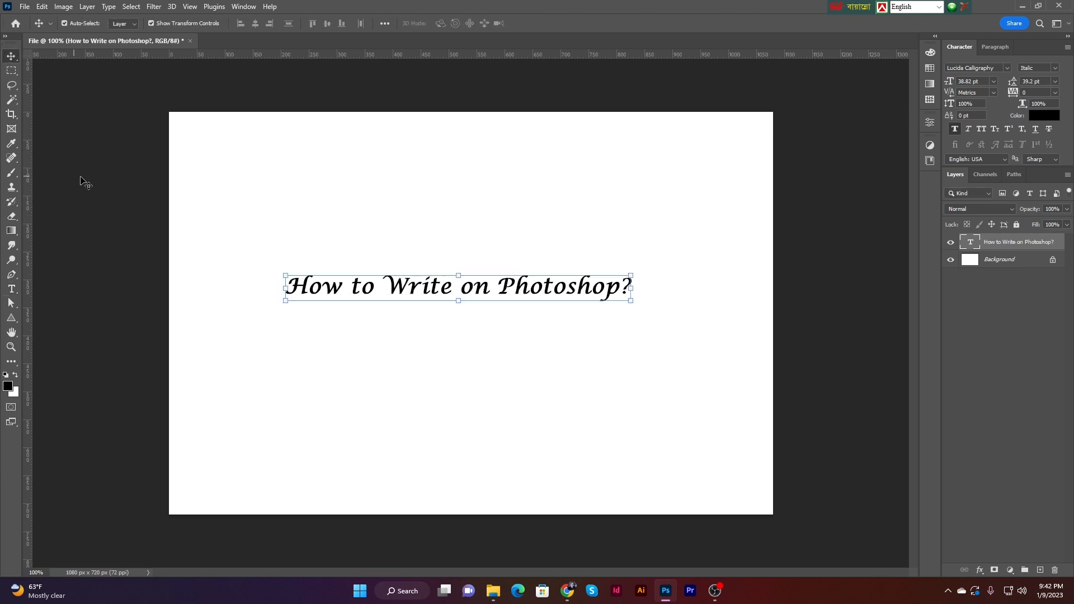
left_click(230, 302)
left_click_drag(427, 190, 532, 319)
left_click_drag(472, 293, 492, 313)
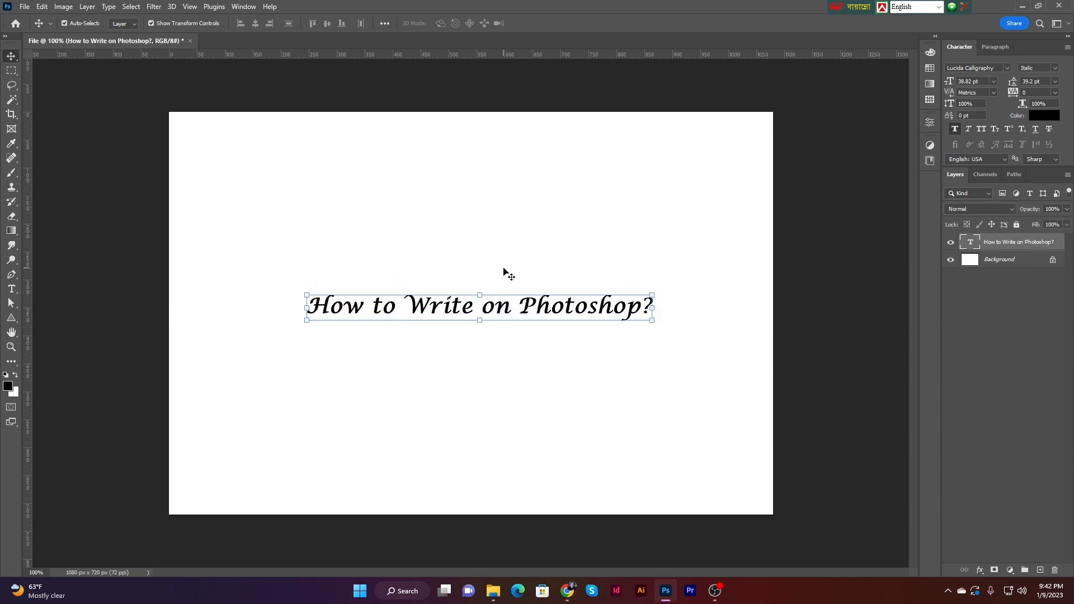
left_click(508, 249)
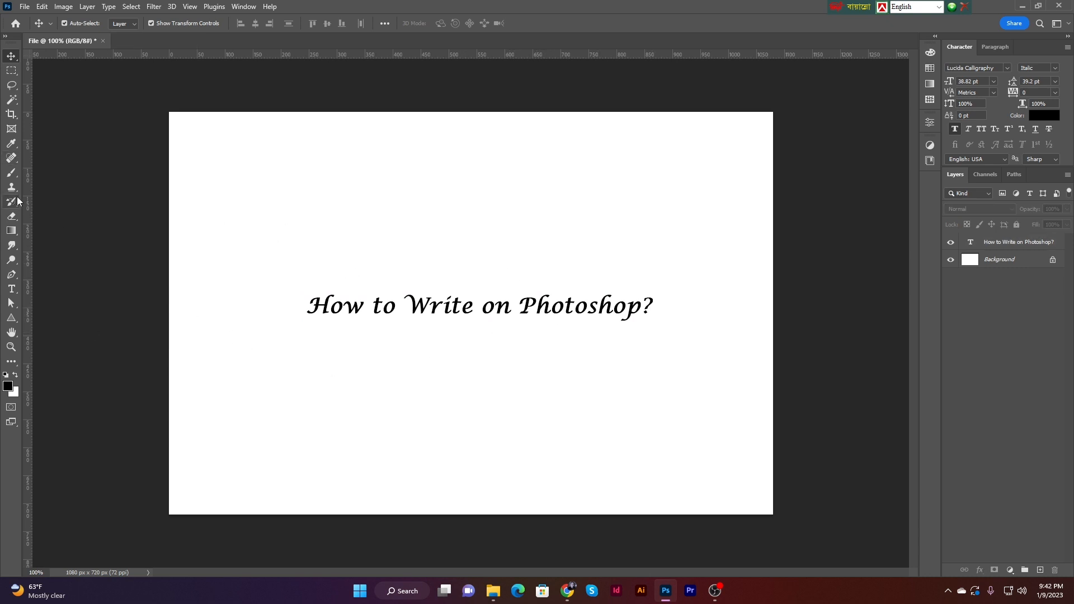
Break the headline before "Photoshop?" so it runs over two lines, and commit the text
left_click(11, 288)
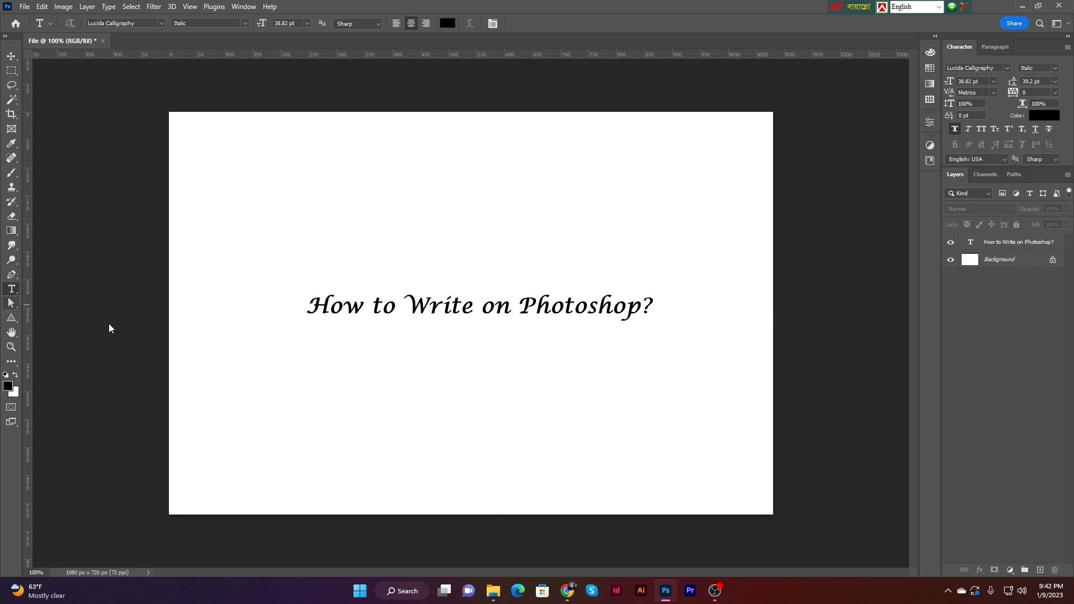
left_click(520, 300)
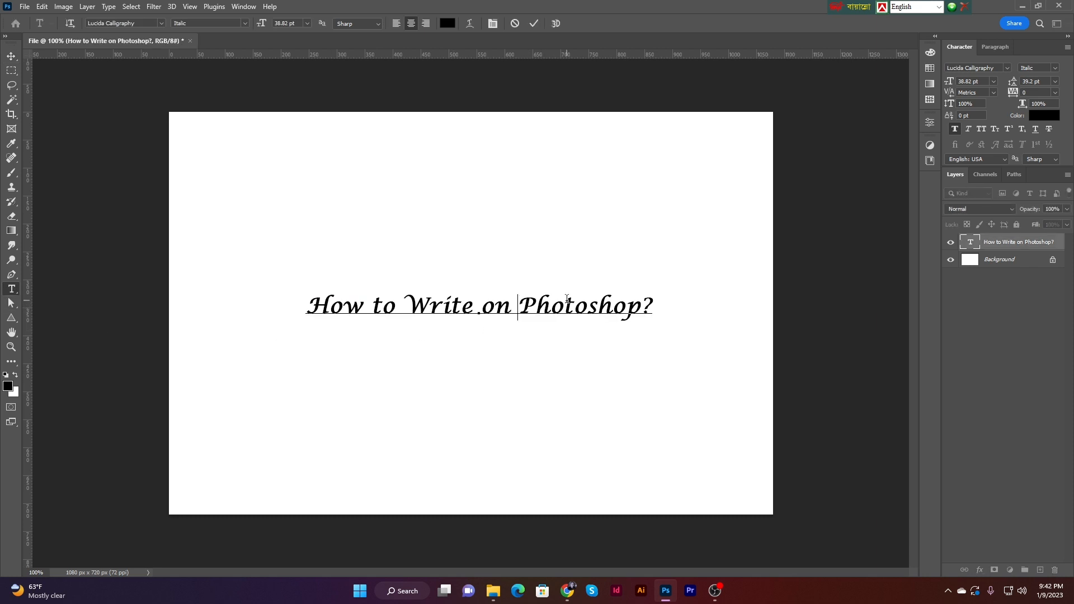
key("Return")
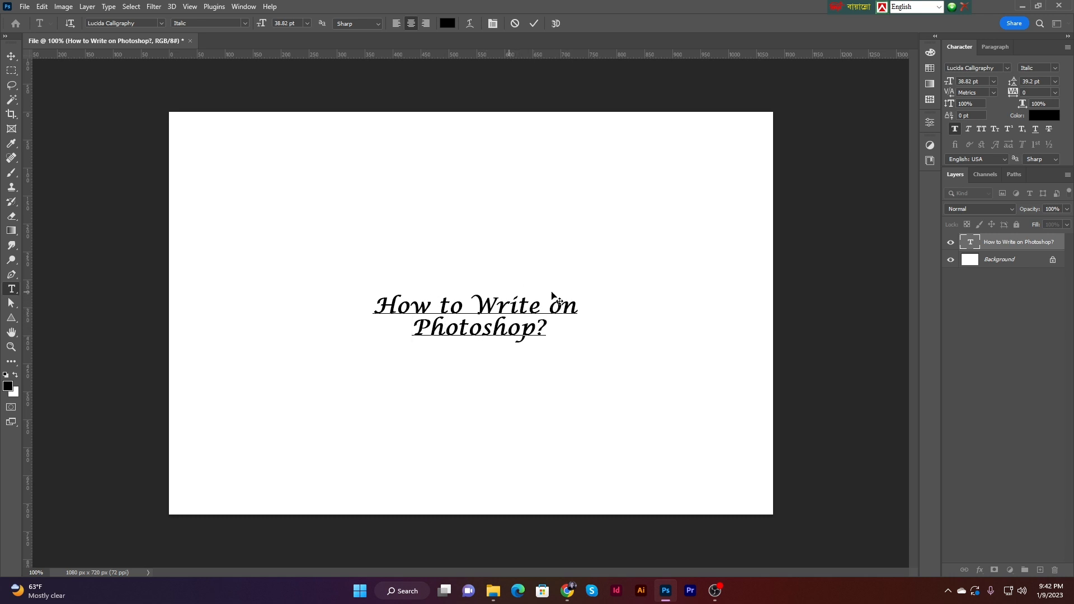
left_click(12, 56)
left_click(434, 246)
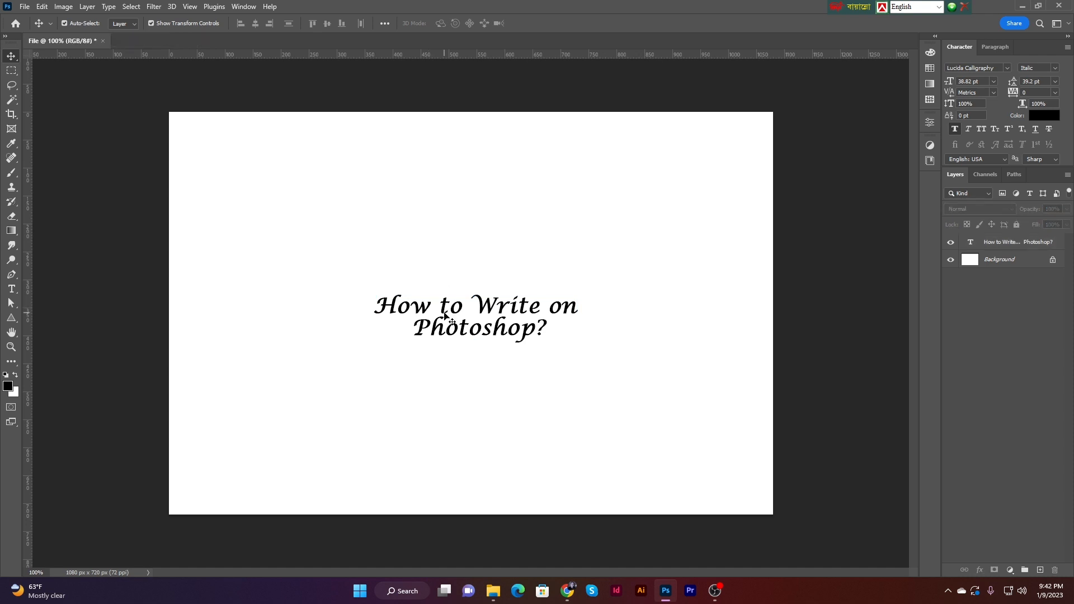
Delete the two-line headline text layer from the canvas
left_click(449, 318)
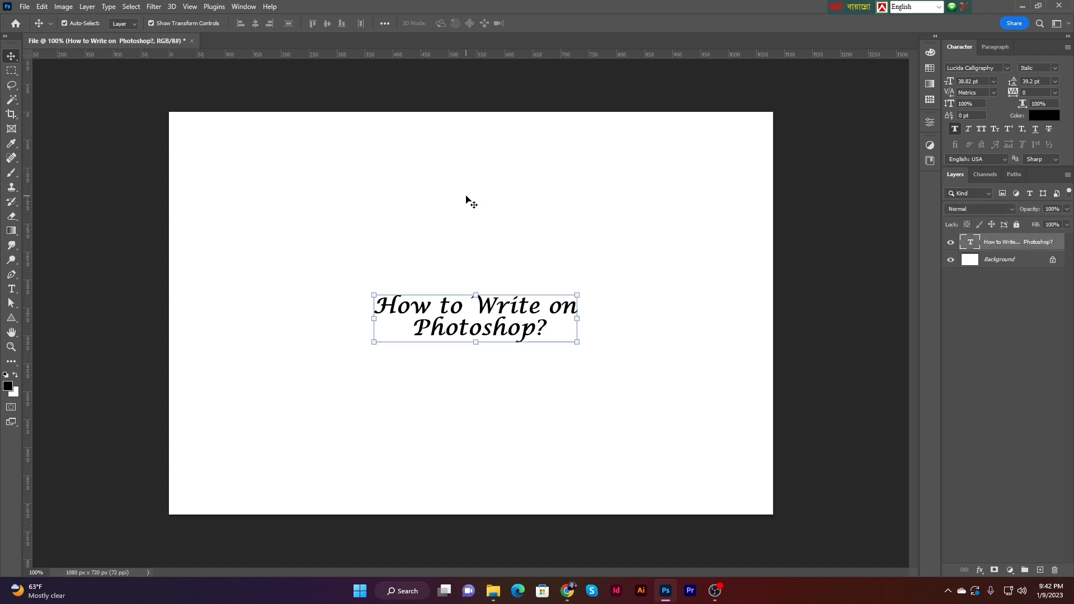
left_click(417, 196)
left_click(492, 327)
key("Delete")
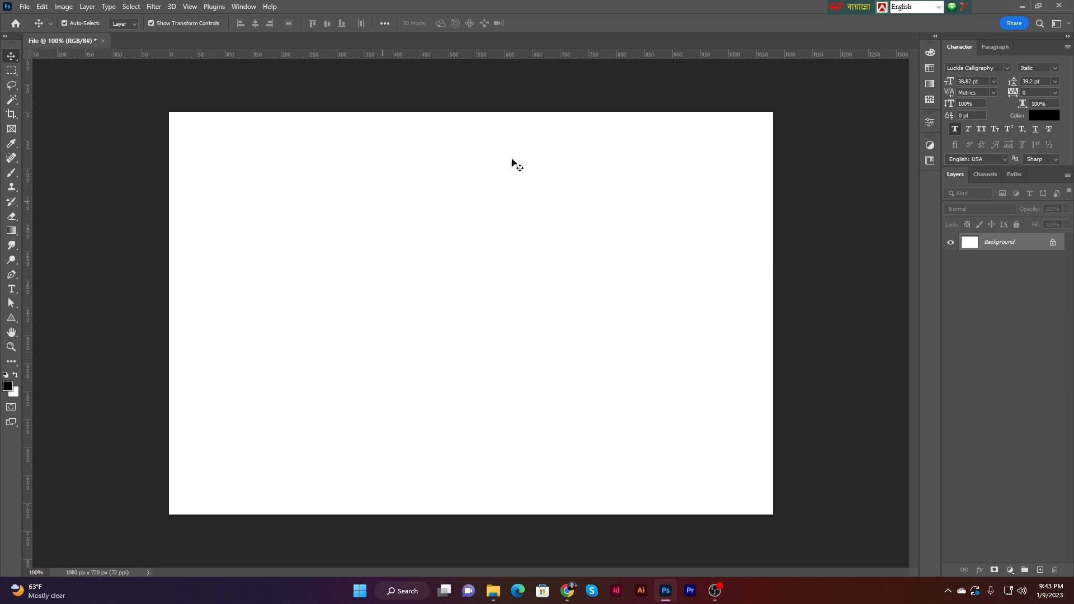
Place the file "Image" from the Video 7 folder as an embedded object filling the canvas, and confirm the placement
left_click(25, 6)
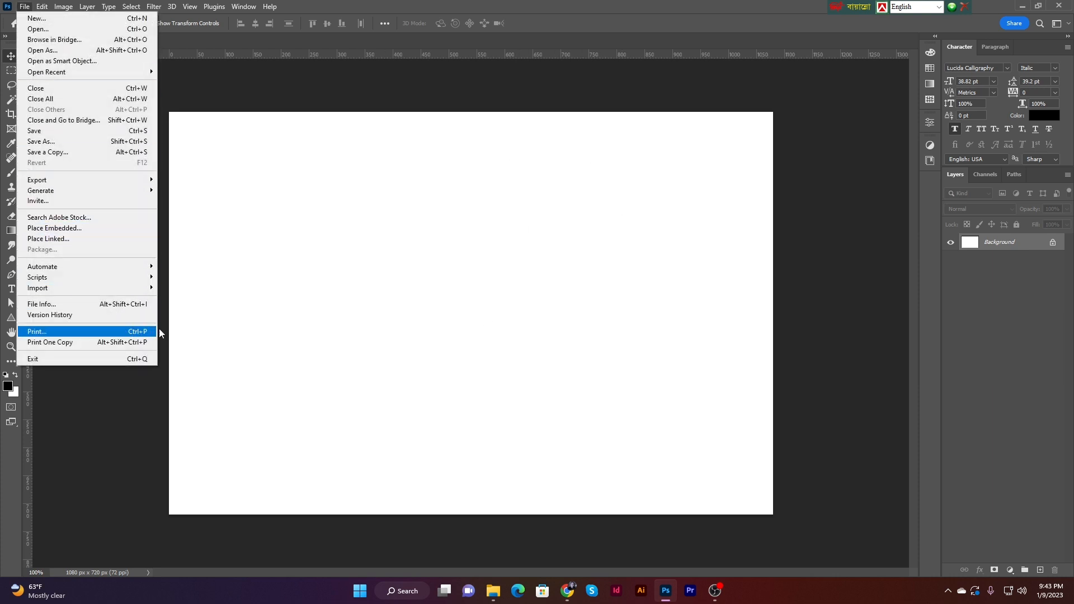
left_click(52, 229)
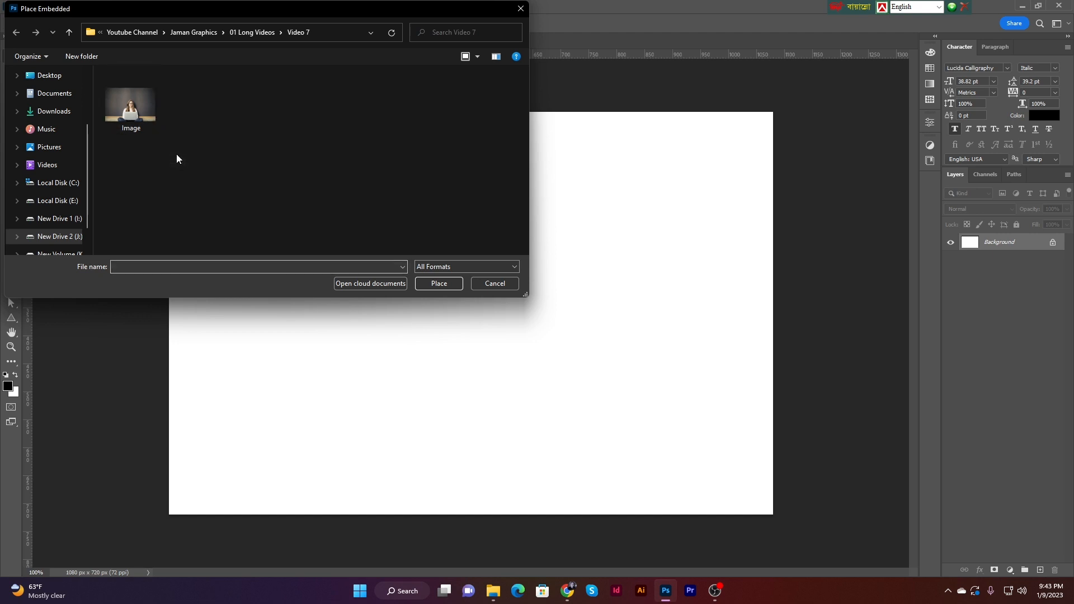
left_click(153, 126)
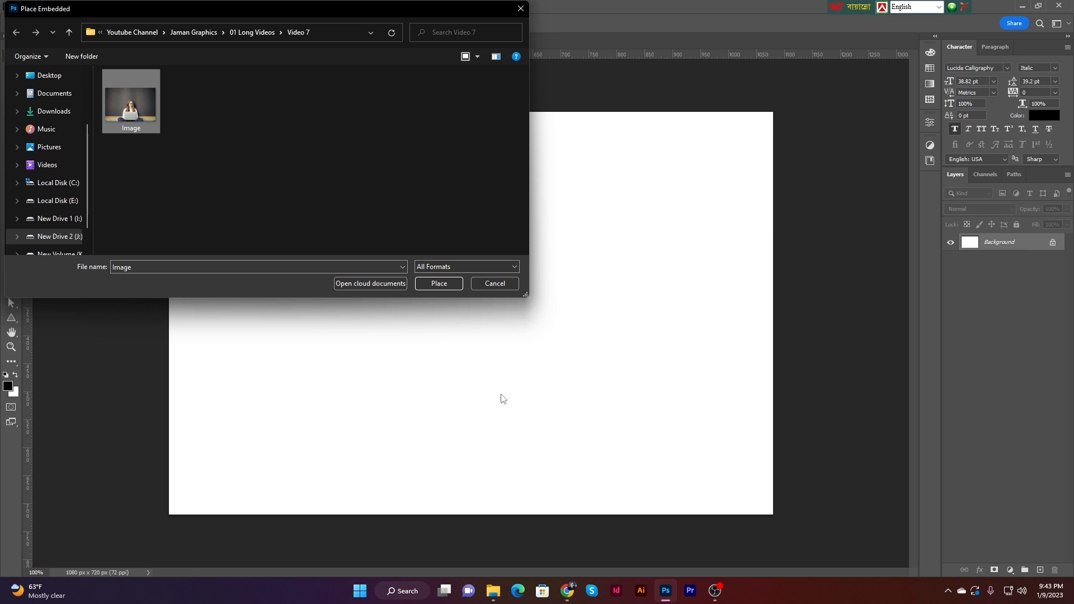
left_click(439, 284)
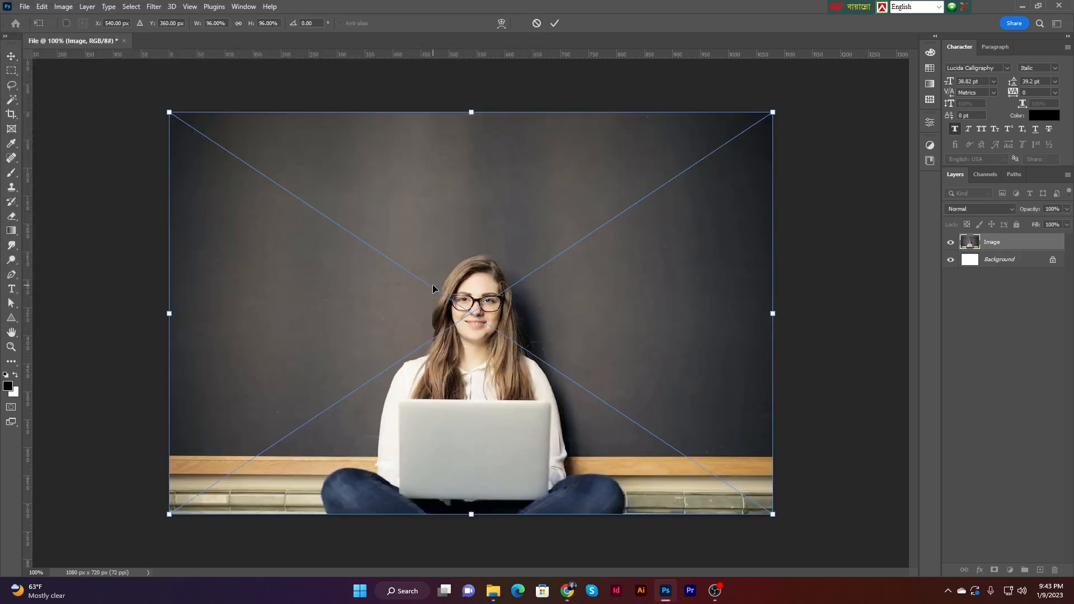
left_click(554, 22)
left_click(139, 153)
left_click_drag(130, 133, 216, 235)
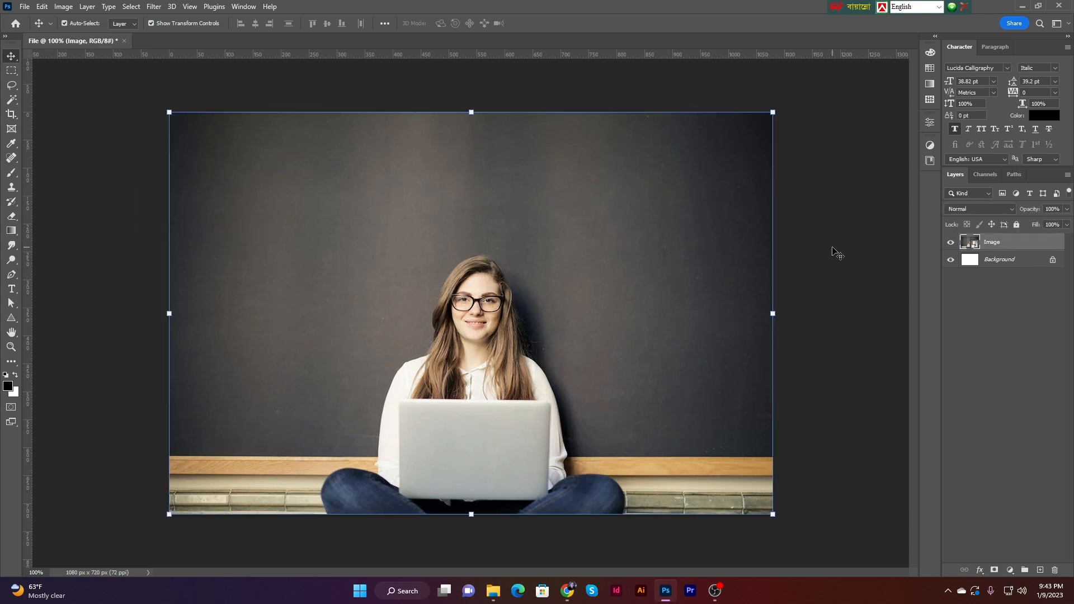
left_click(144, 183)
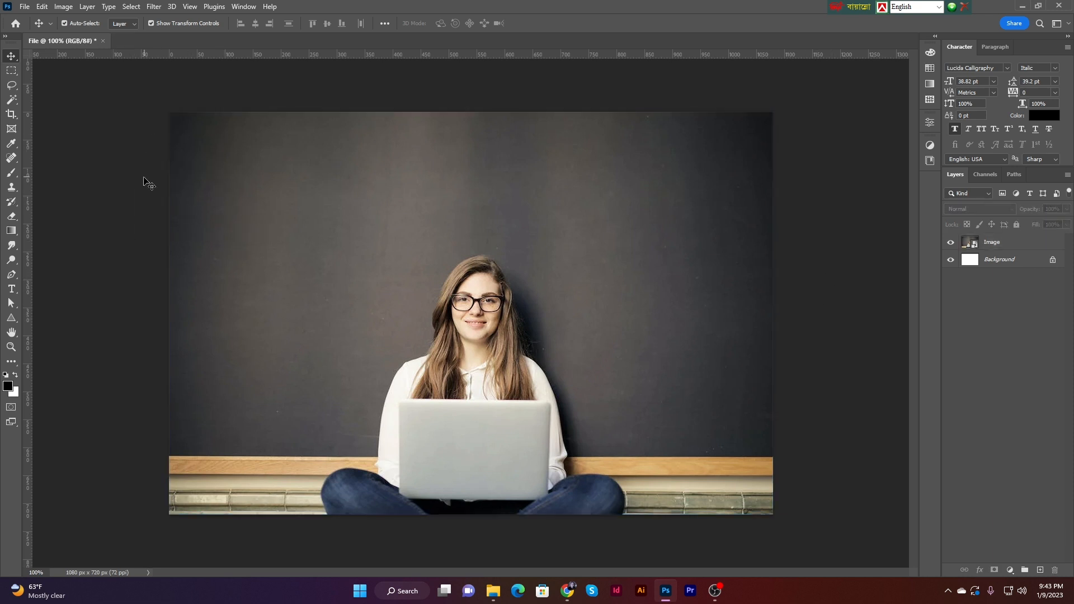
left_click_drag(128, 168, 269, 280)
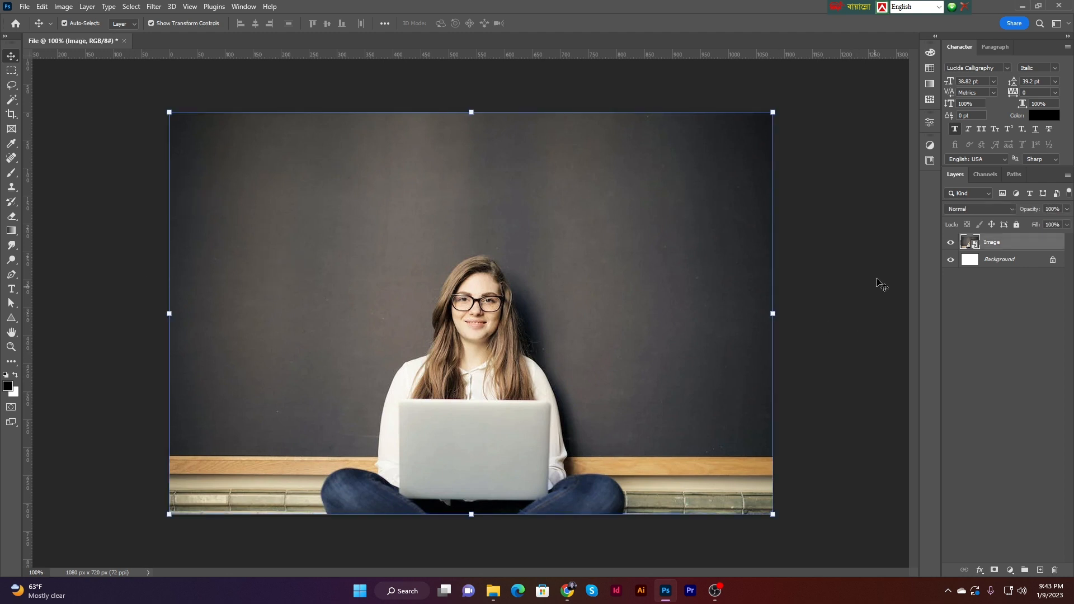
left_click(833, 246)
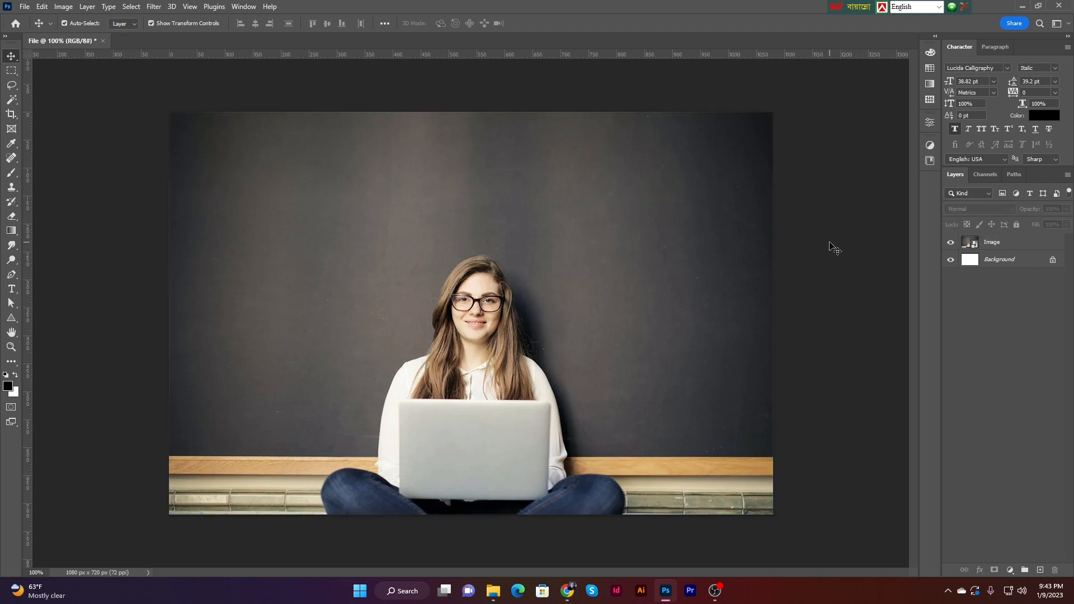
left_click(642, 243)
left_click(847, 230)
left_click(481, 273)
left_click(806, 323)
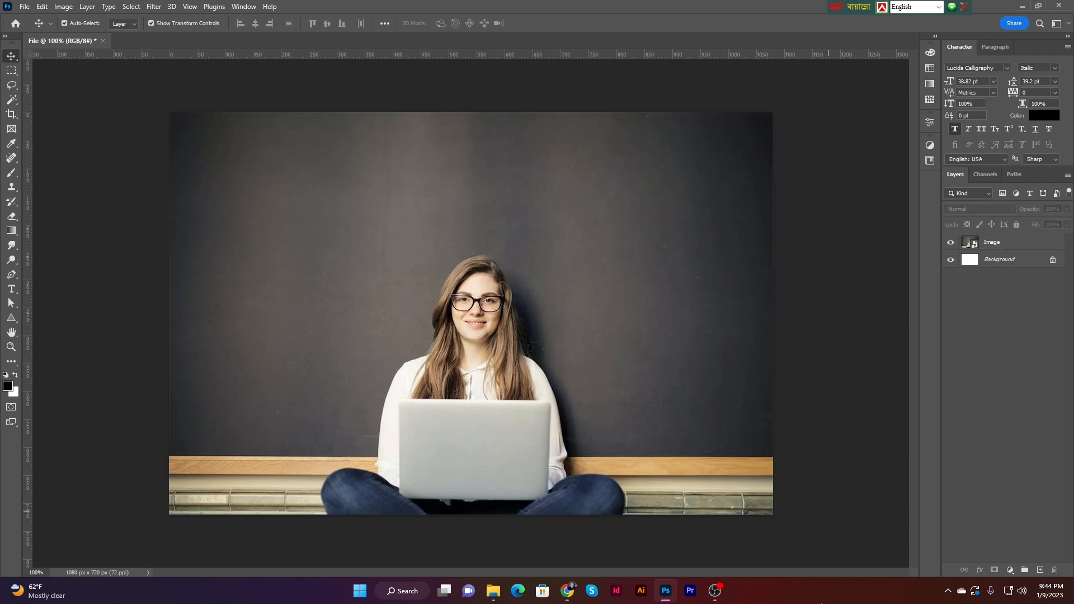
Draw a black circle about 388 px in diameter over the woman's face with the Ellipse tool
left_click(7, 320)
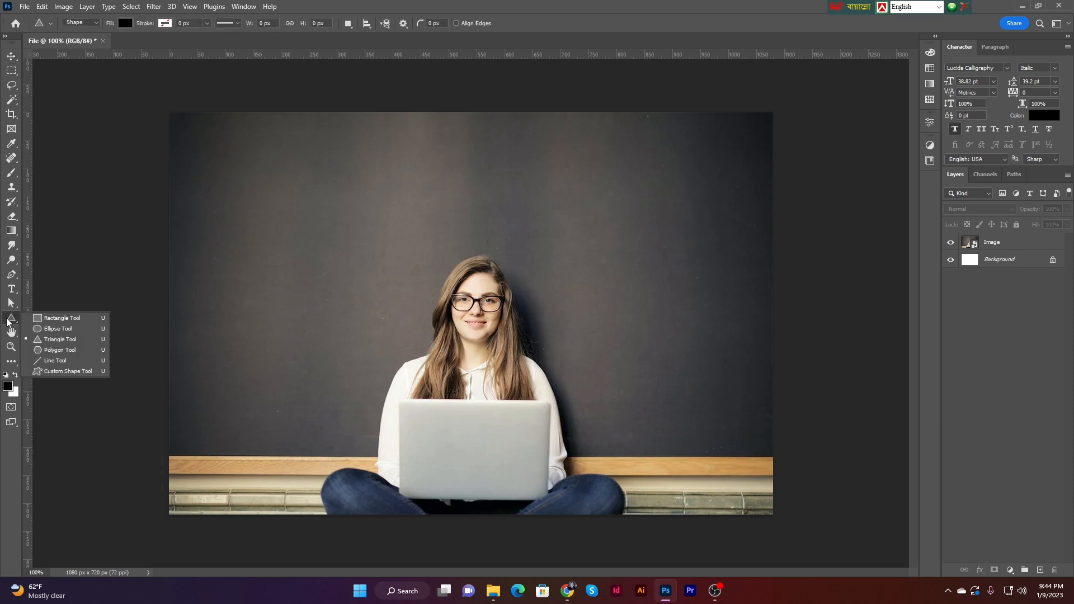
left_click(42, 326)
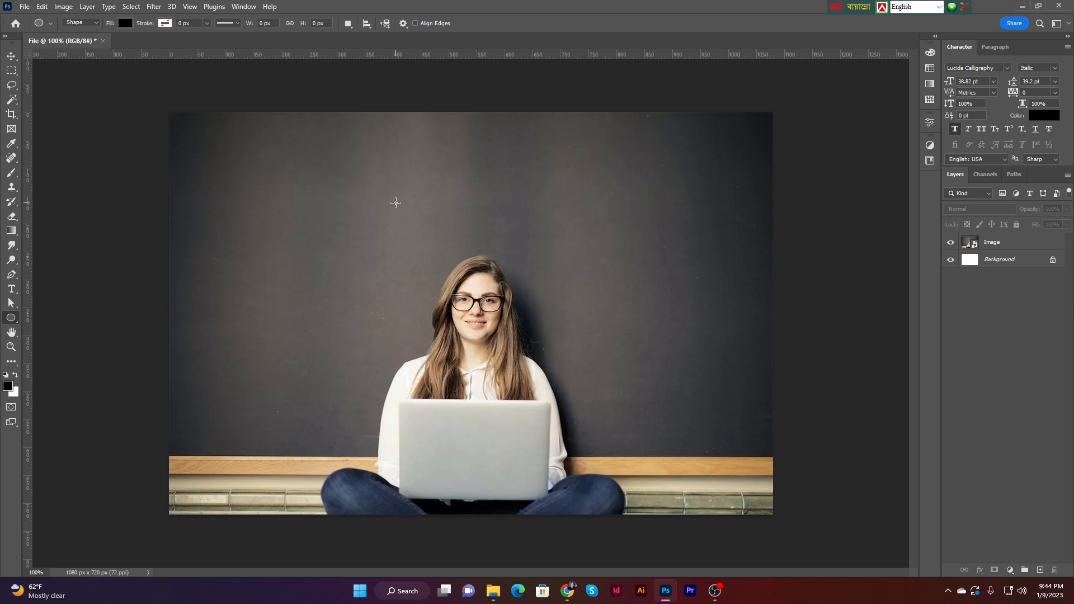
left_click_drag(392, 200, 642, 416)
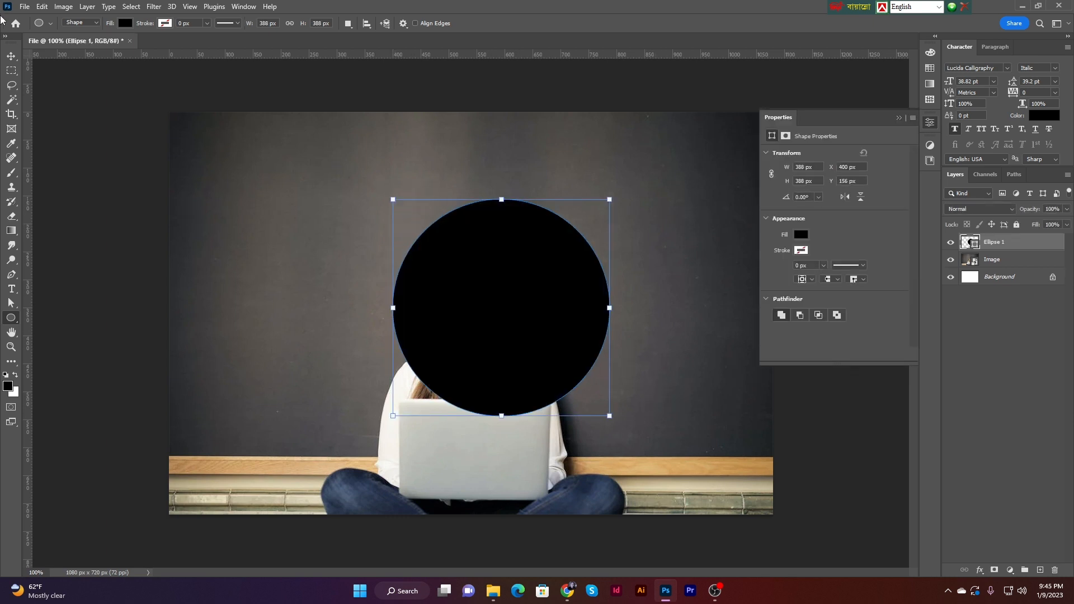
Move the circle down and left to about X 355 px, Y 226 px, centred over the woman
left_click(11, 56)
left_click_drag(521, 293, 505, 314)
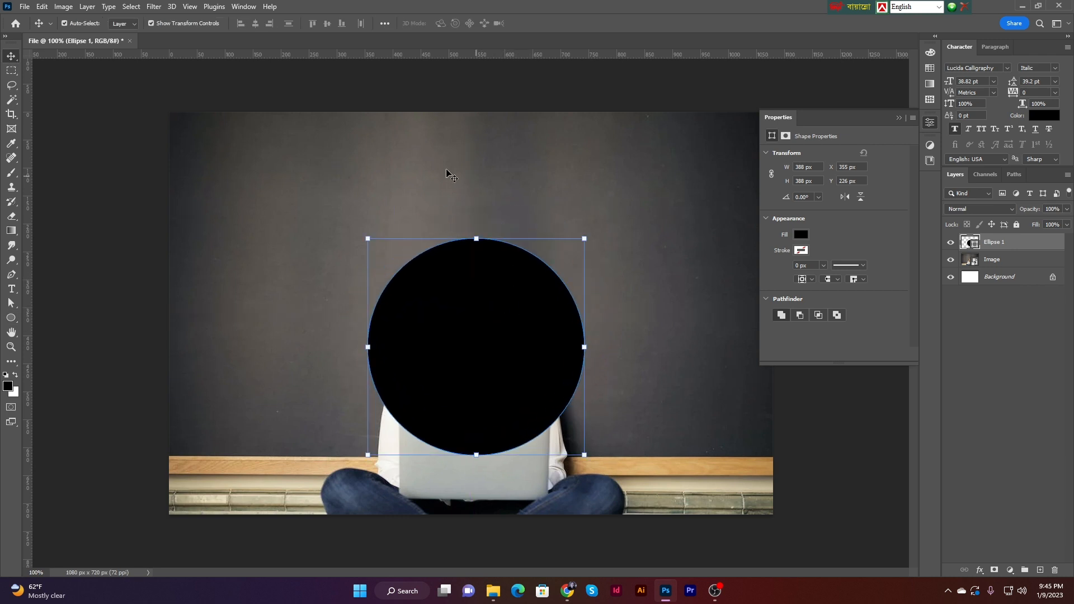
left_click(456, 95)
left_click(444, 292)
Move the Image layer above the circle's layer and clip it to the circle with a clipping mask
left_click(619, 124)
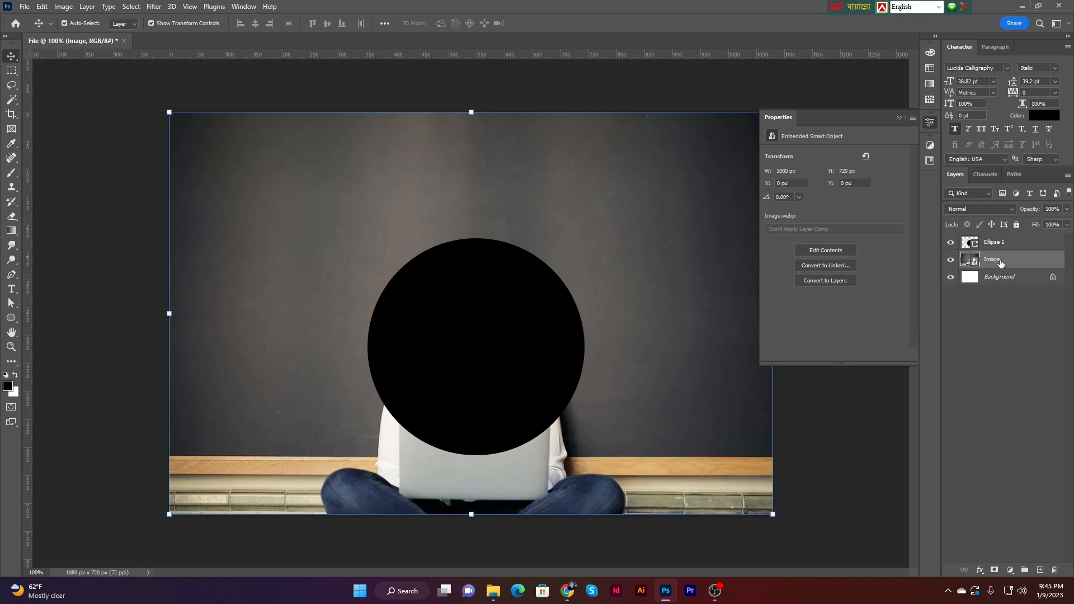
left_click_drag(1001, 263, 992, 240)
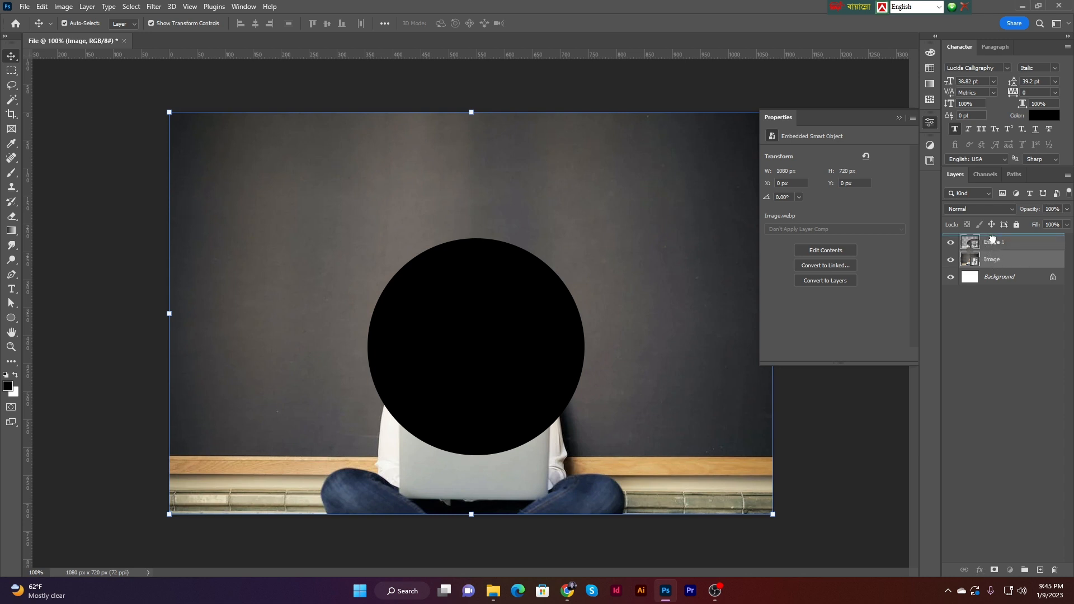
left_click_drag(991, 240, 993, 241)
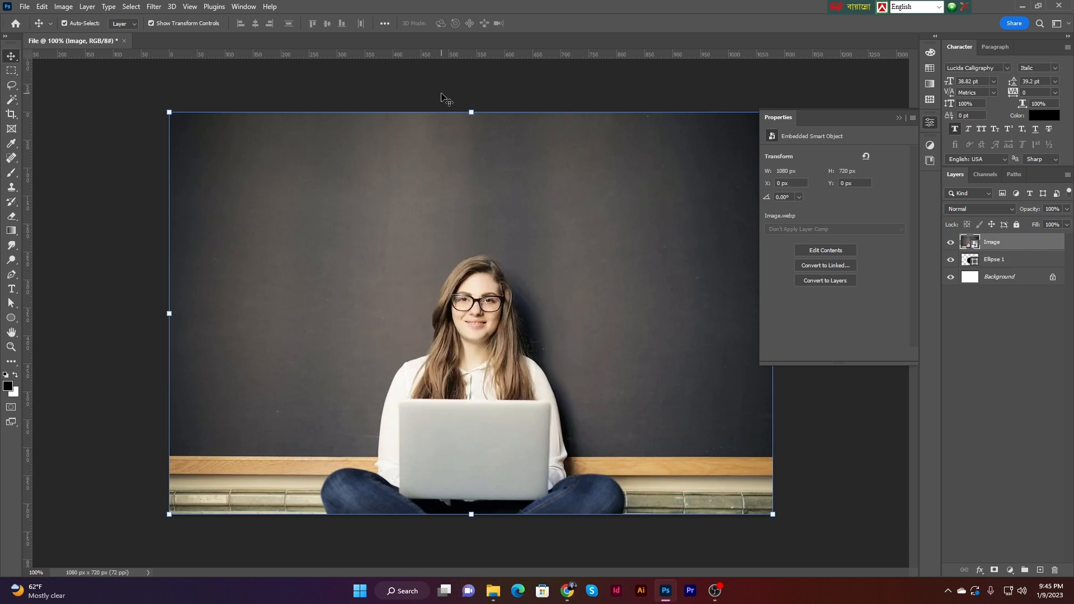
right_click(994, 245)
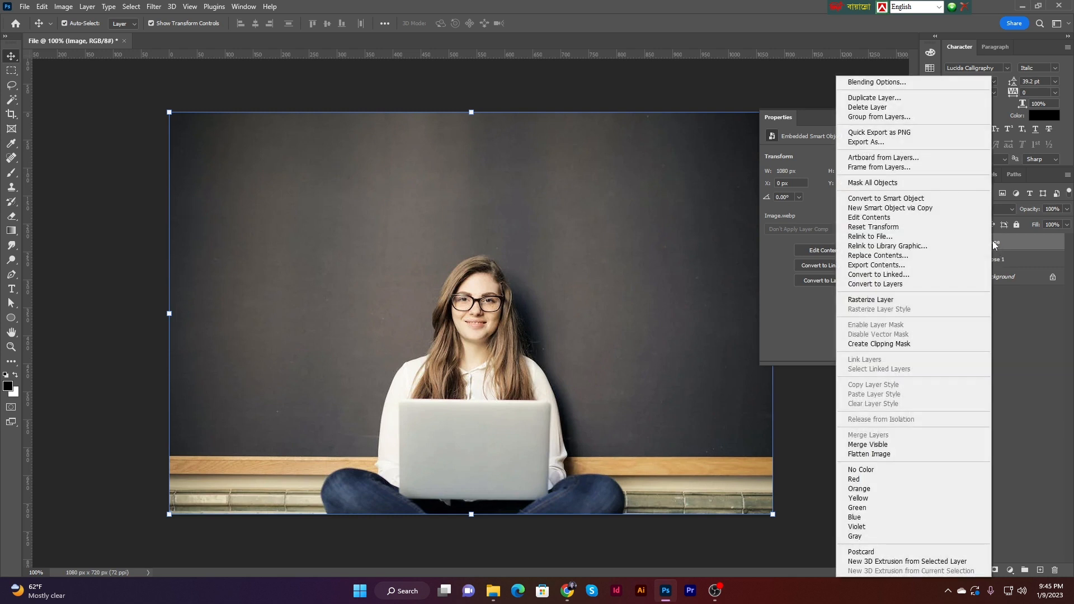
left_click(908, 343)
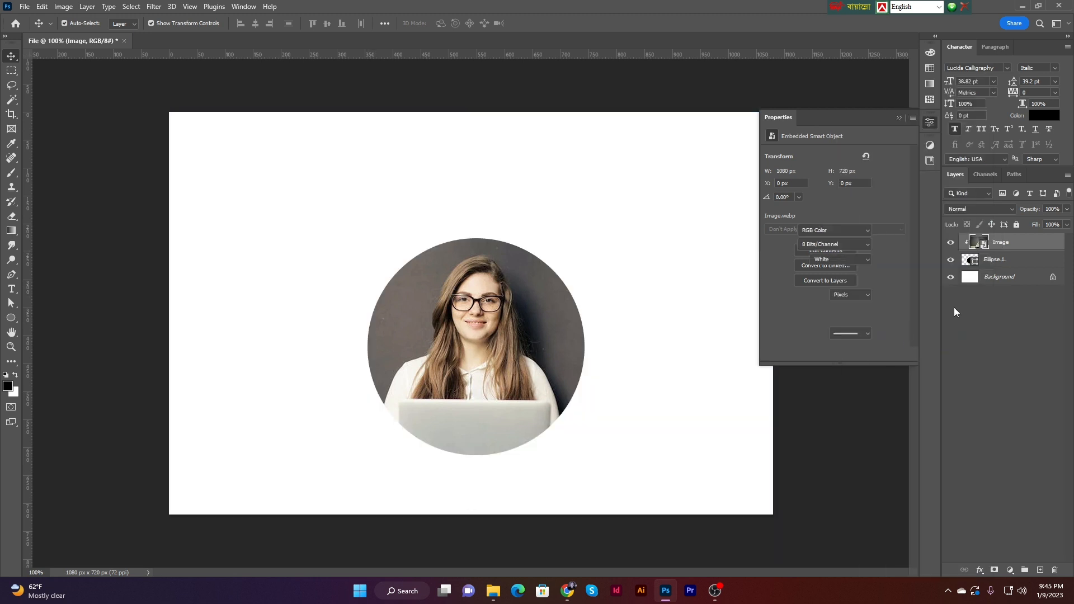
Give the circle shape under the clipped photo a 5 px stroke
left_click(996, 260)
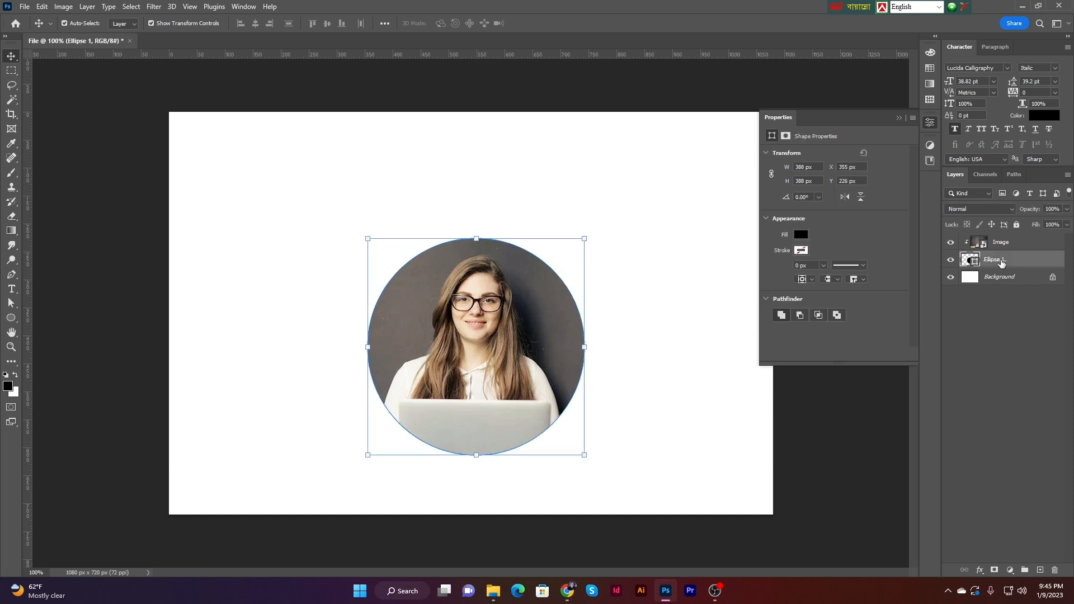
left_click(1009, 247)
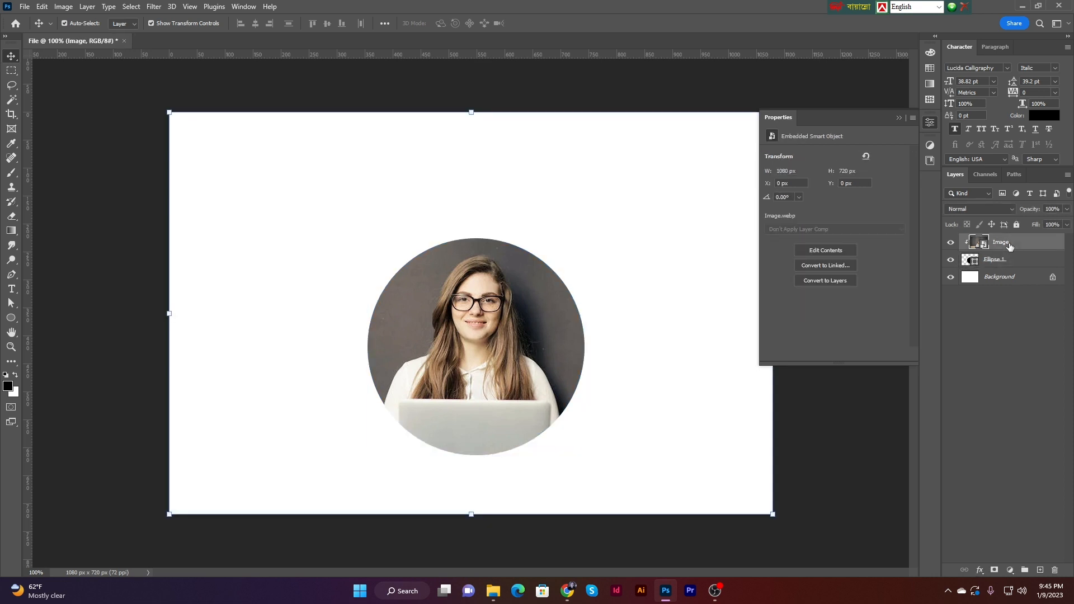
left_click(1008, 261)
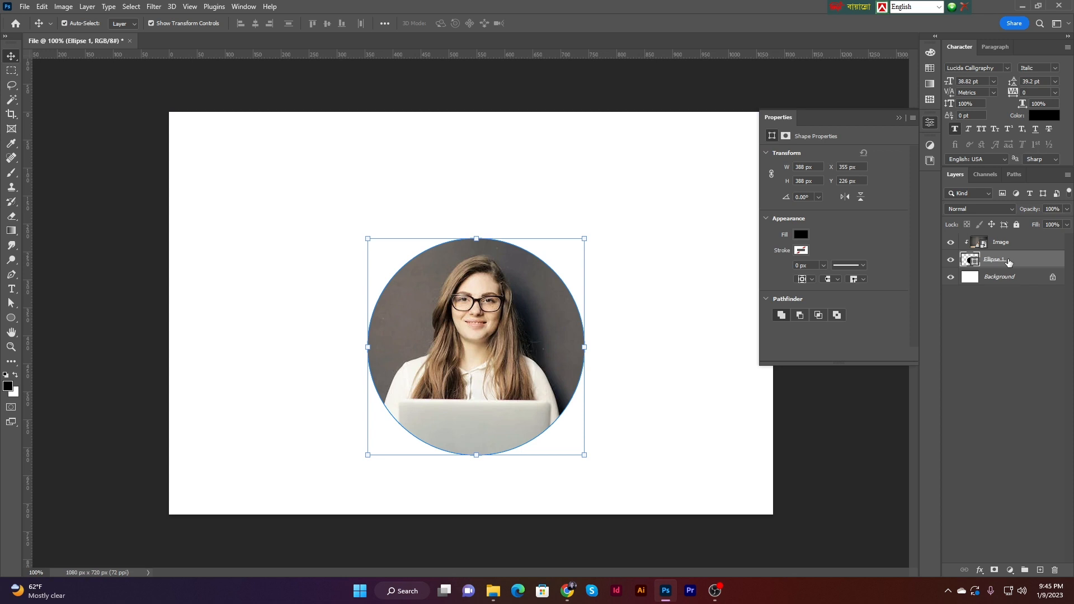
left_click(11, 319)
right_click(11, 319)
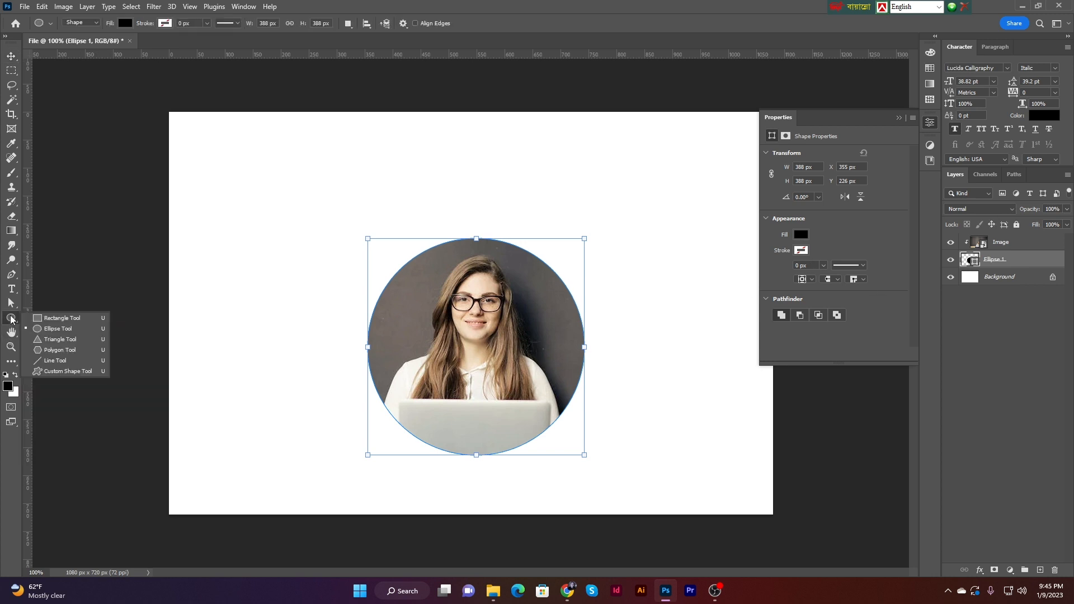
left_click(165, 24)
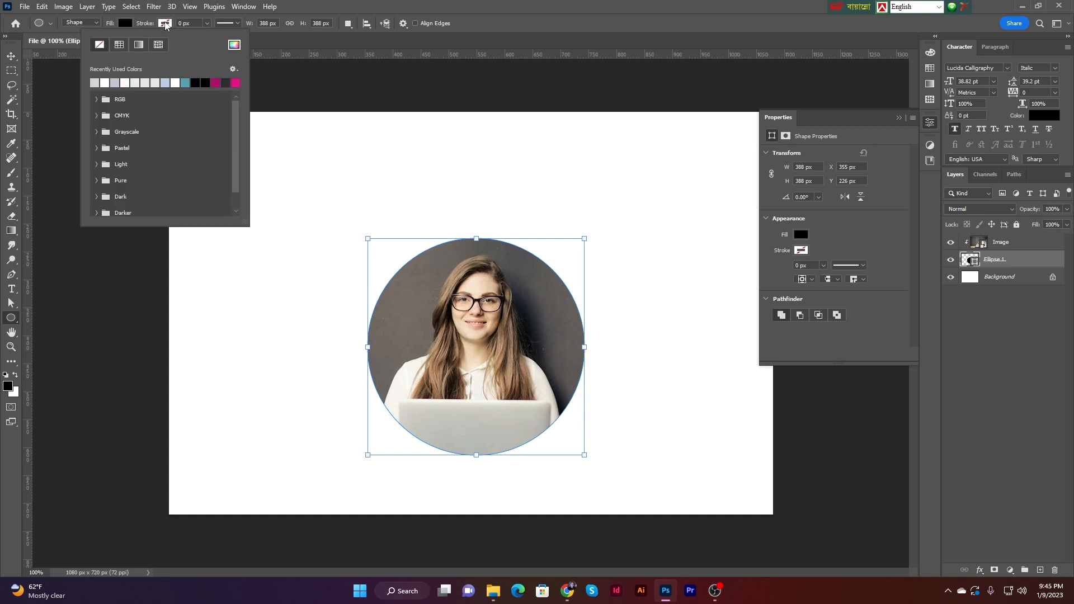
left_click(227, 24)
left_click(227, 23)
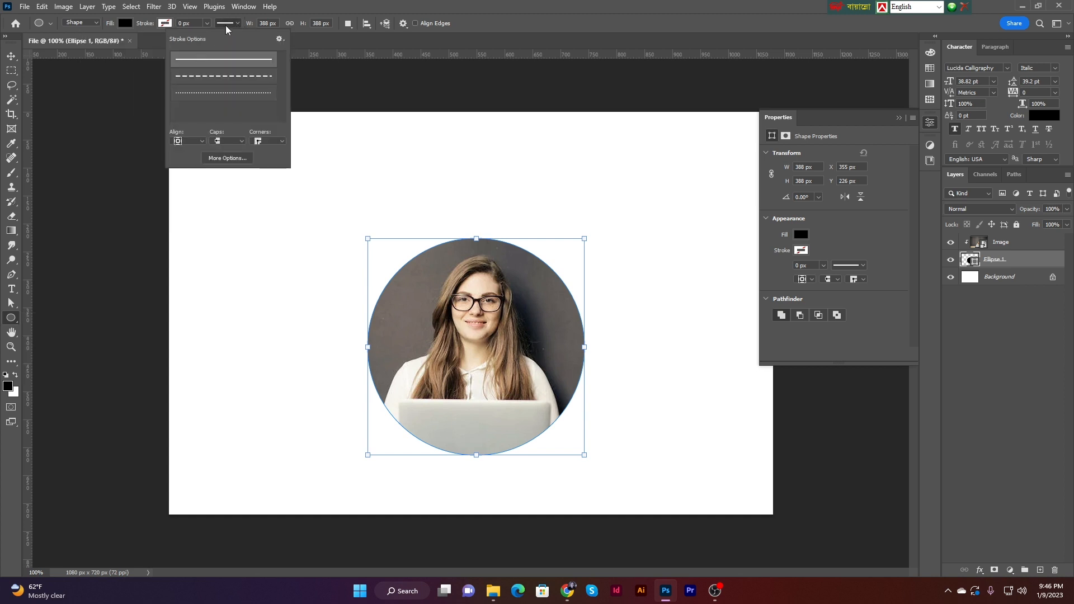
left_click(195, 23)
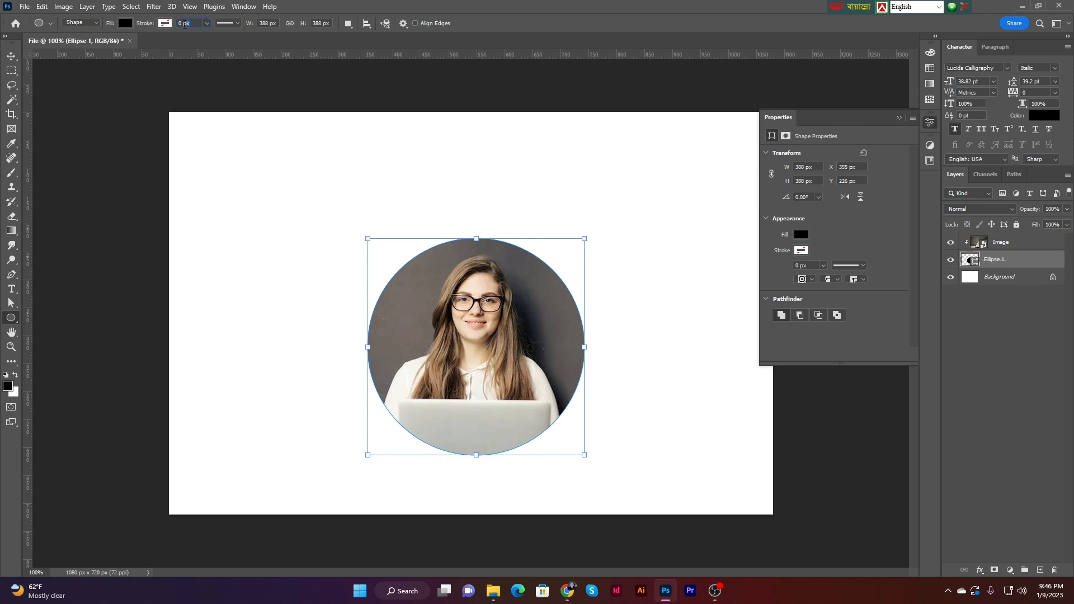
left_click(185, 24)
type("5")
key("Tab")
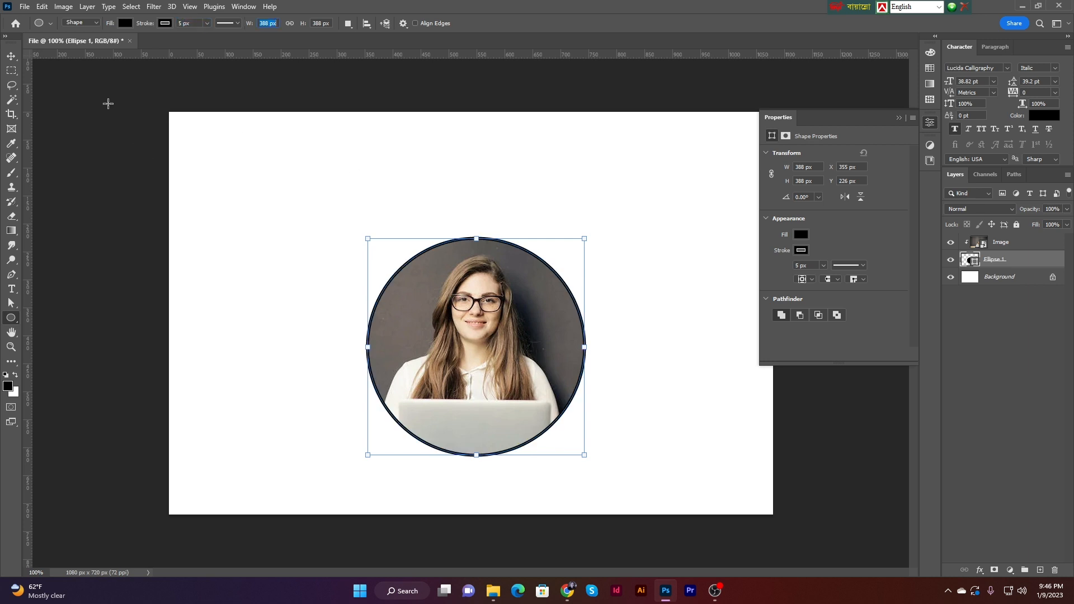
Move the circle and its clipped photo together about 22 px up, and deselect them
left_click(12, 57)
left_click_drag(393, 179, 505, 335)
left_click(561, 223)
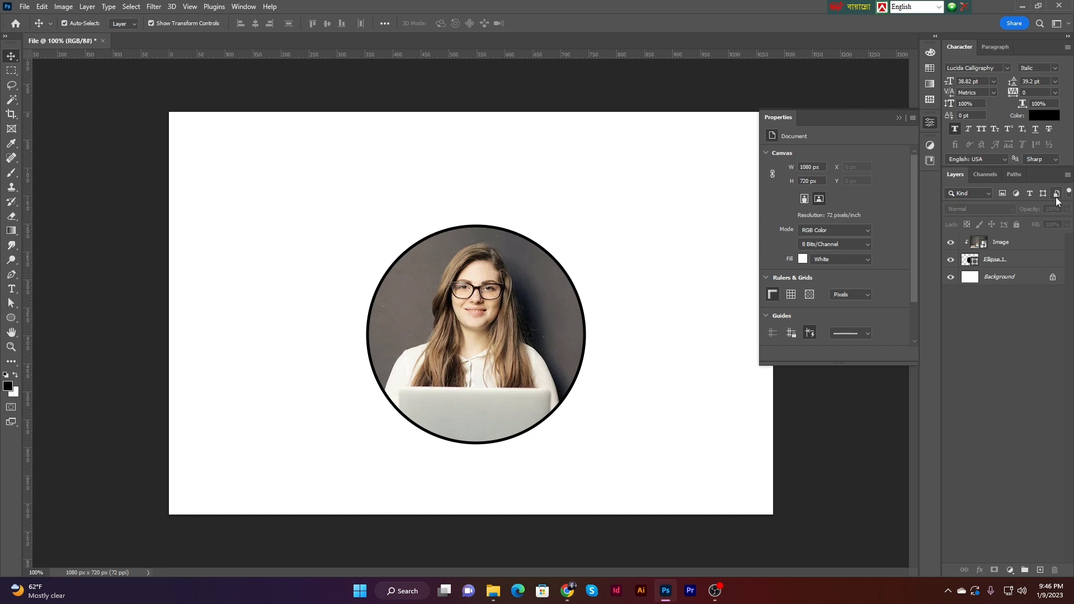
Release the Image layer from its clipping mask and delete the circle shape's layer
left_click(1000, 244)
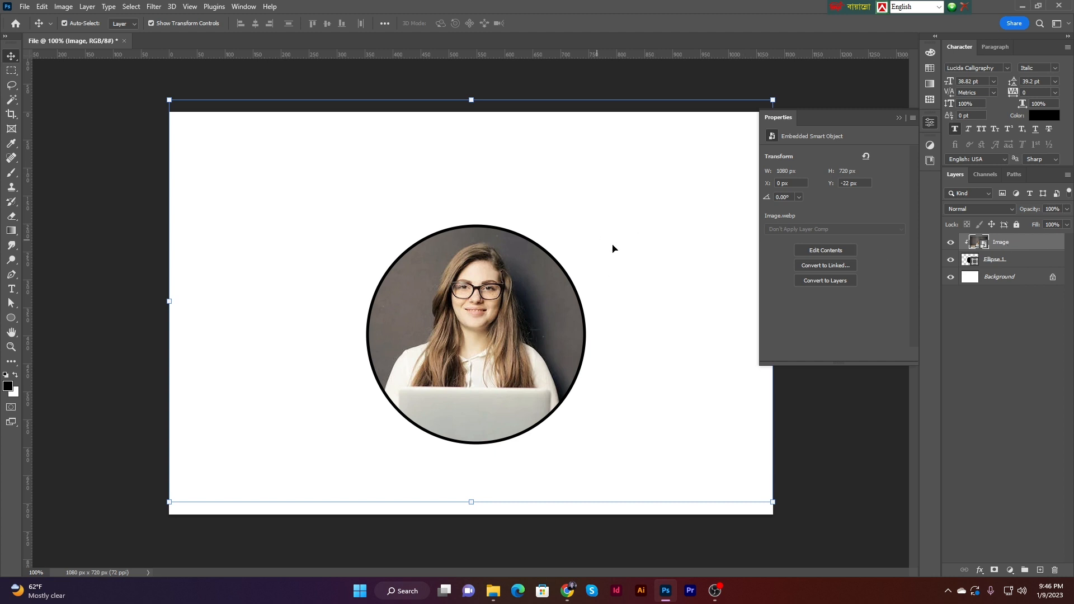
right_click(1008, 242)
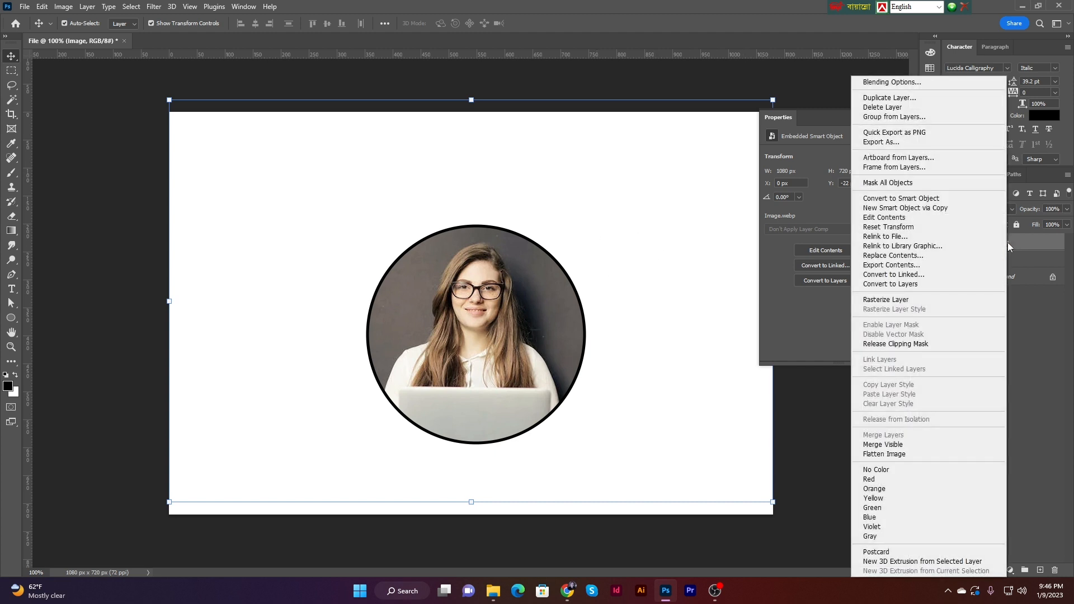
left_click(925, 343)
left_click(990, 259)
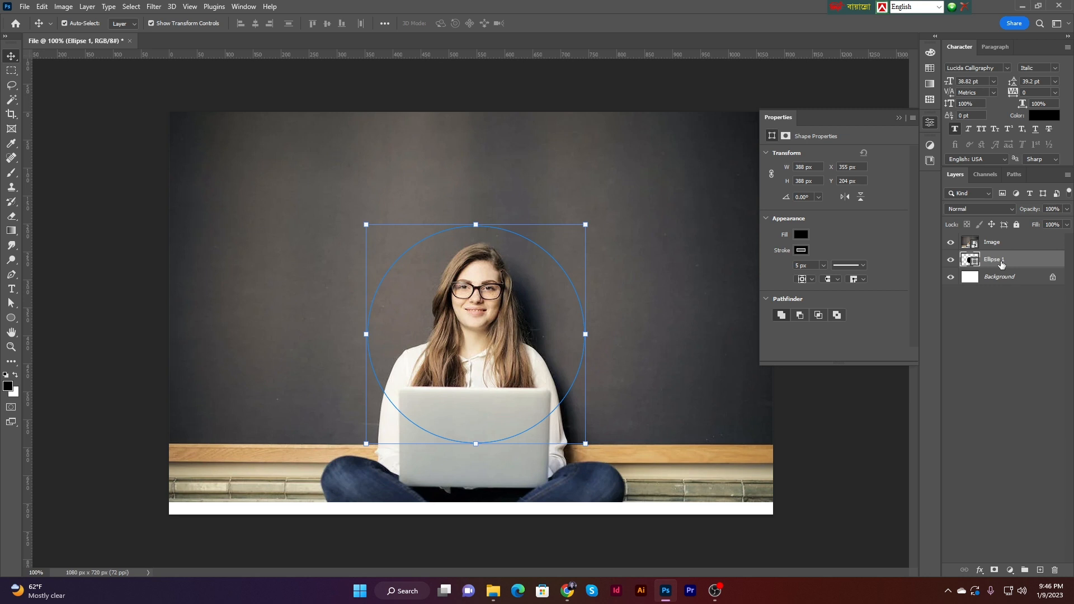
key("Delete")
Move the photo down about 22 px to X 0 px, Y 0 px so it covers the whole canvas
left_click_drag(650, 330, 652, 340)
left_click(817, 431)
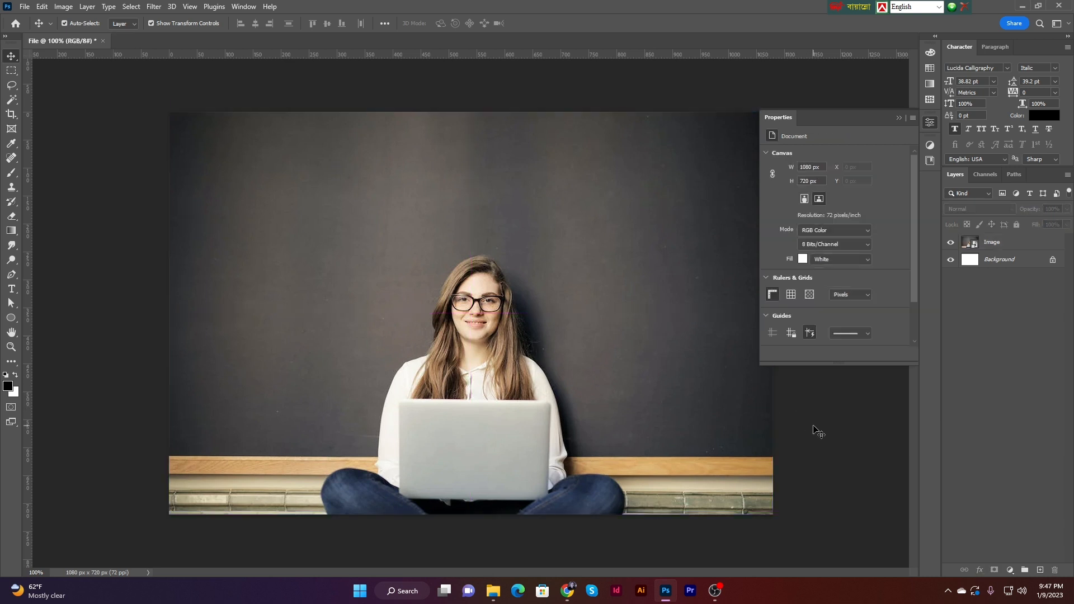
left_click(497, 297)
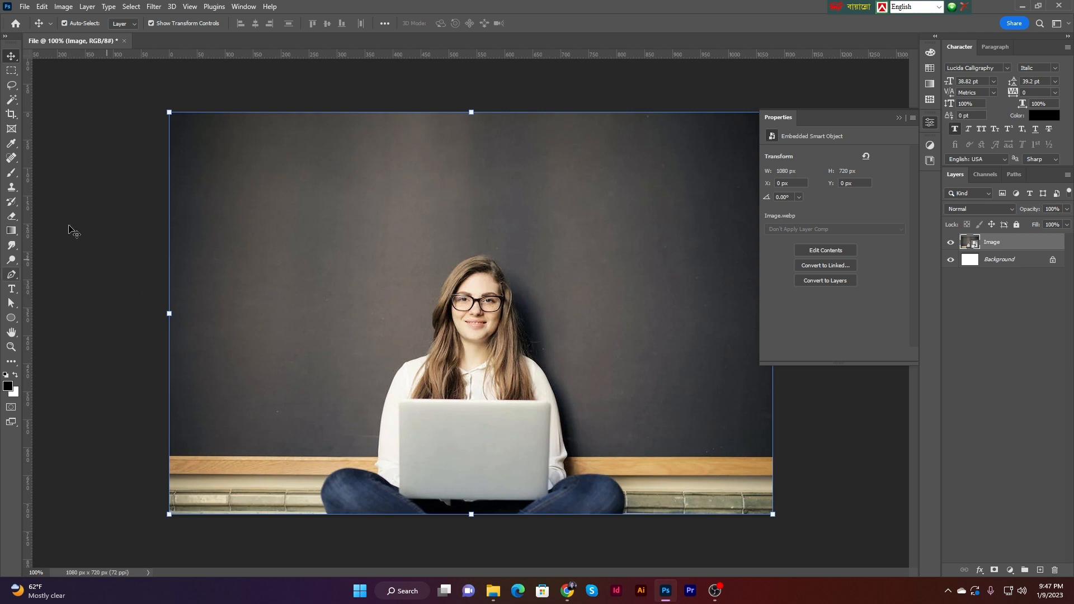
Crop the document to about 672 x 482 px around the woman, cutting both sides and the upper part
left_click(12, 115)
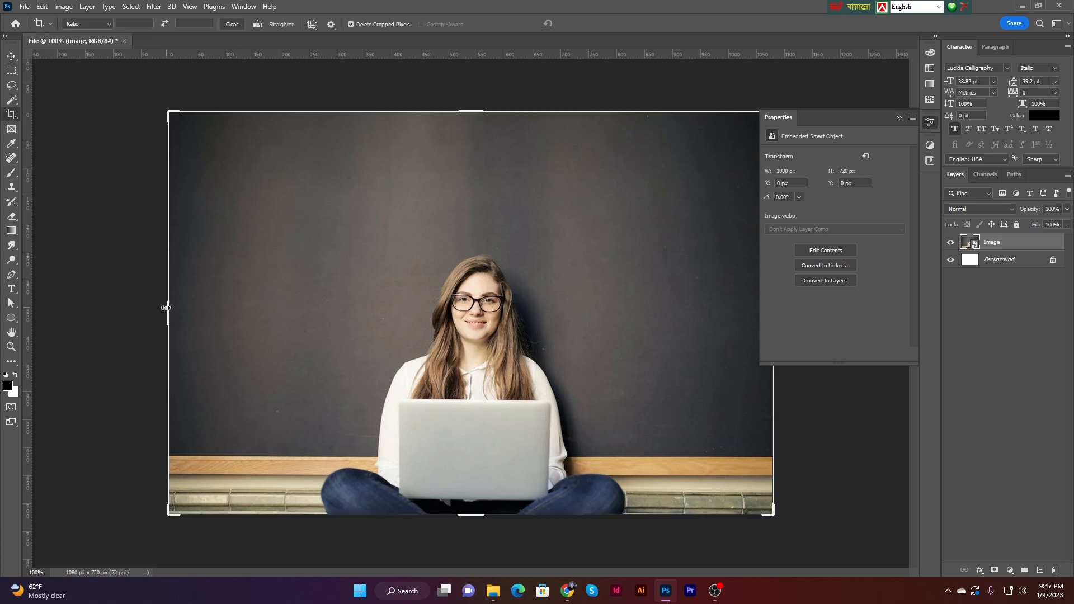
left_click_drag(166, 308, 194, 295)
left_click_drag(750, 311, 693, 302)
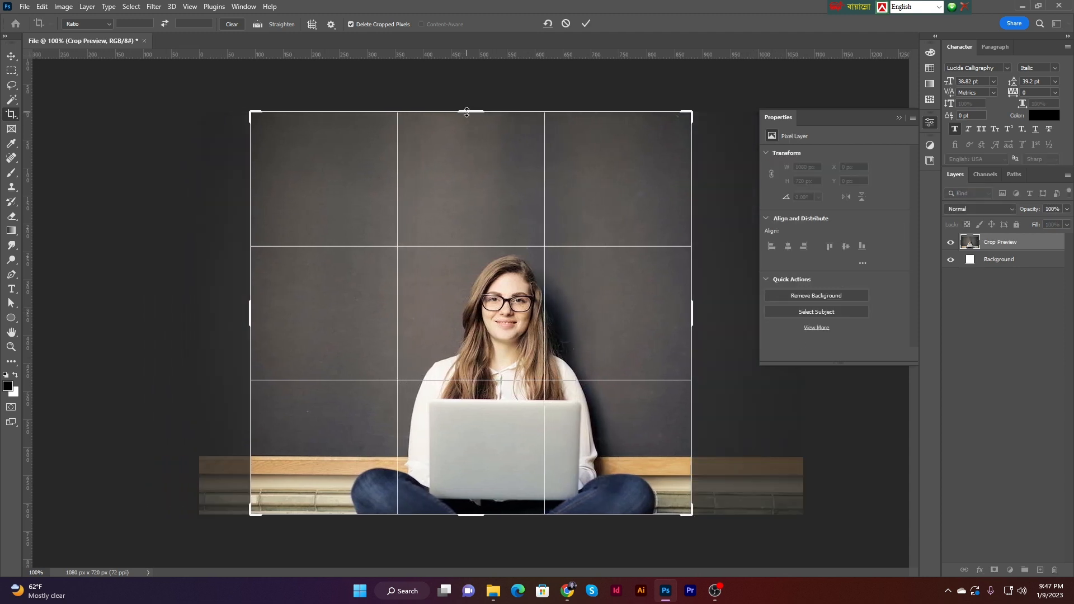
left_click_drag(465, 112, 464, 179)
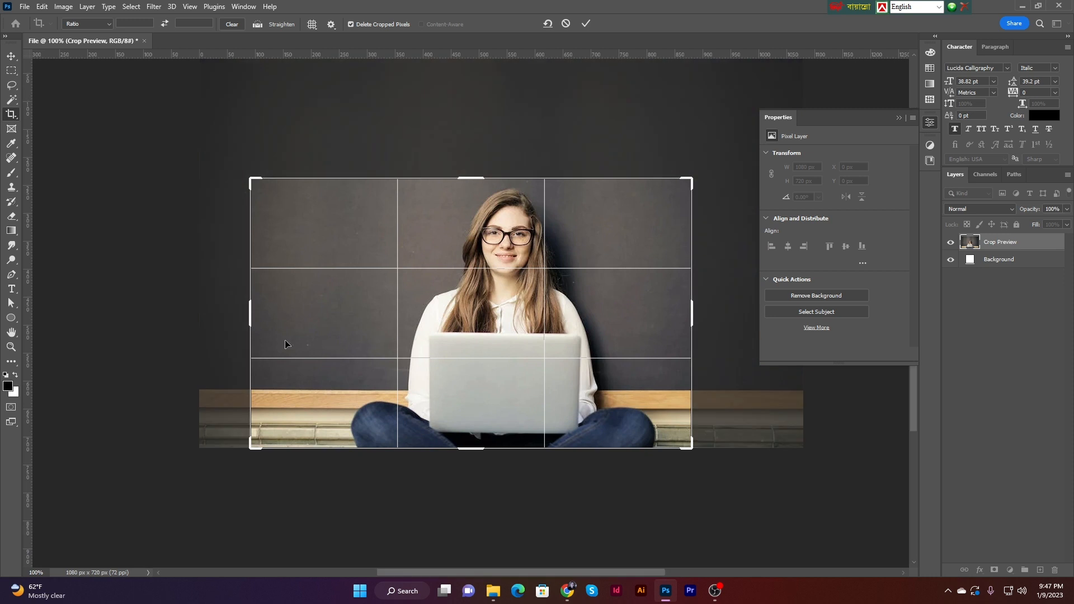
left_click_drag(252, 322, 280, 320)
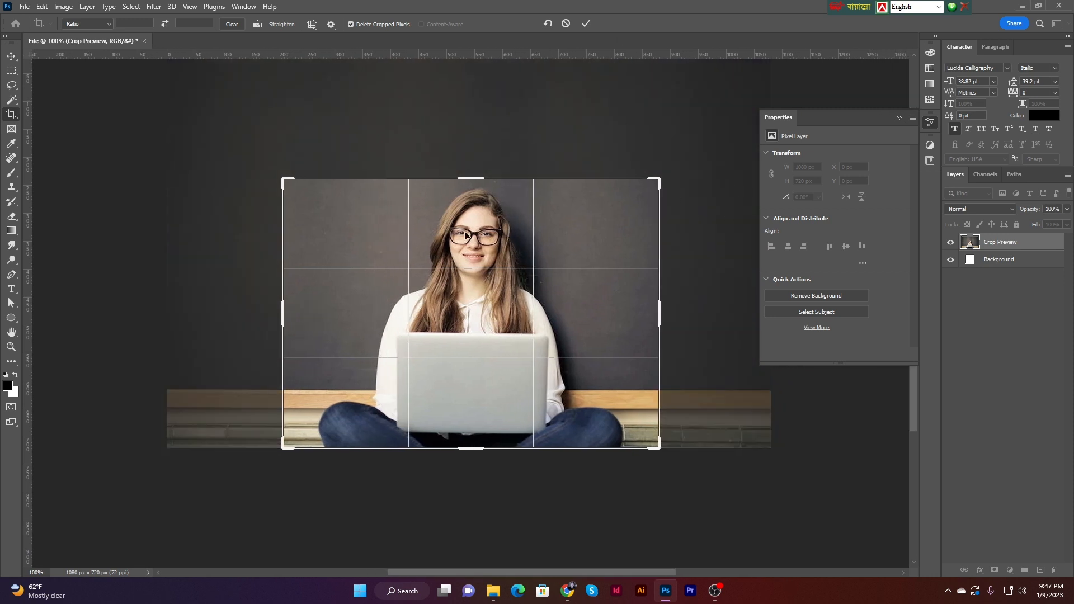
left_click(585, 24)
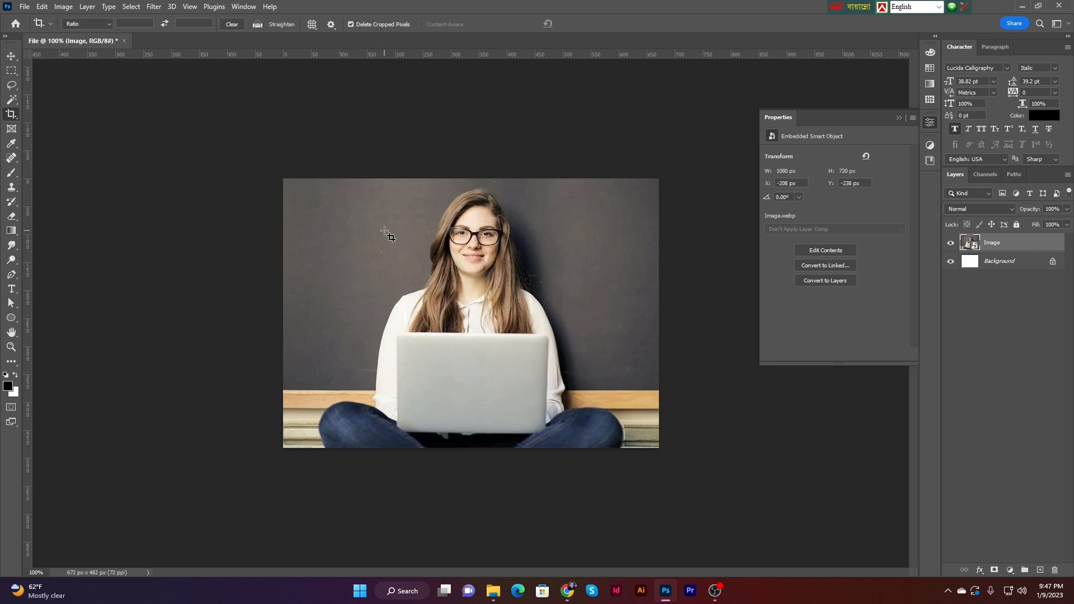
Delete the cropped photo's Image layer, leaving only the white background
key("v")
key("Delete")
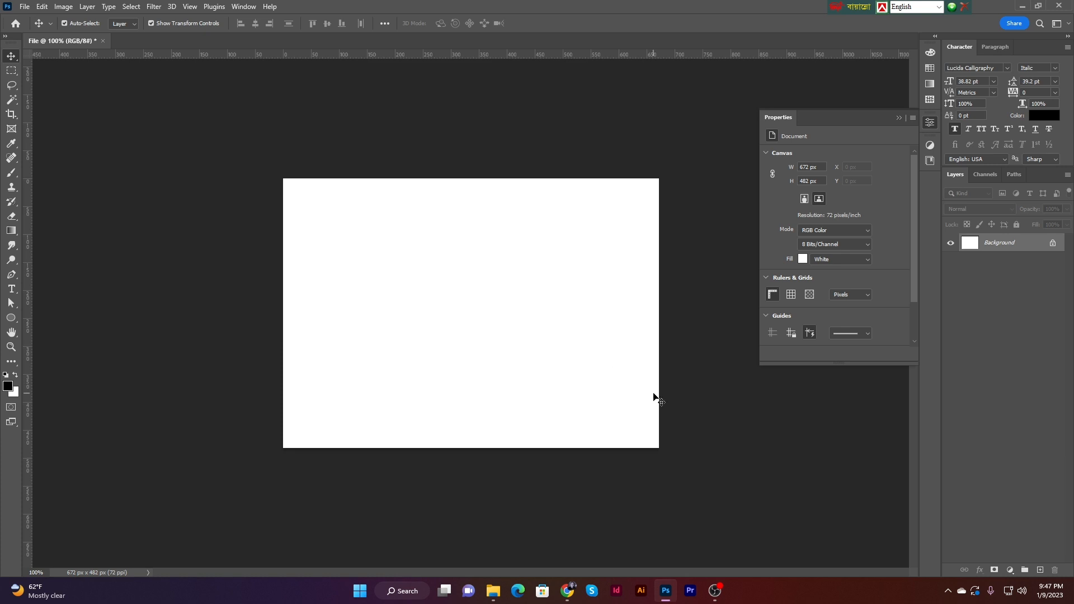
Draw a black square of about 250 x 250 px at X 120 px, Y 113 px with the Rectangle tool
left_click(14, 321)
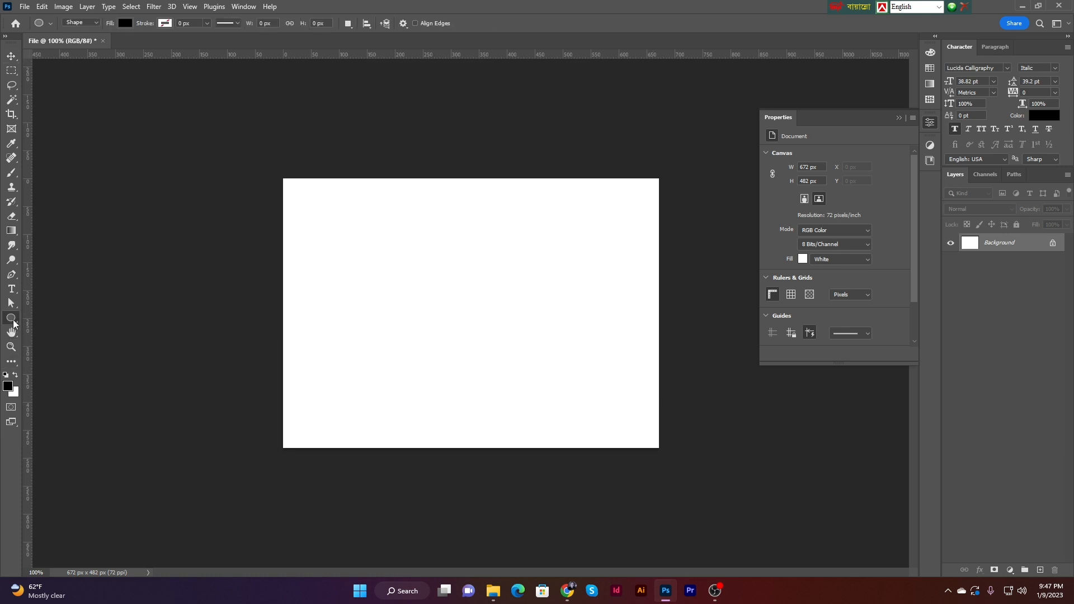
right_click(13, 323)
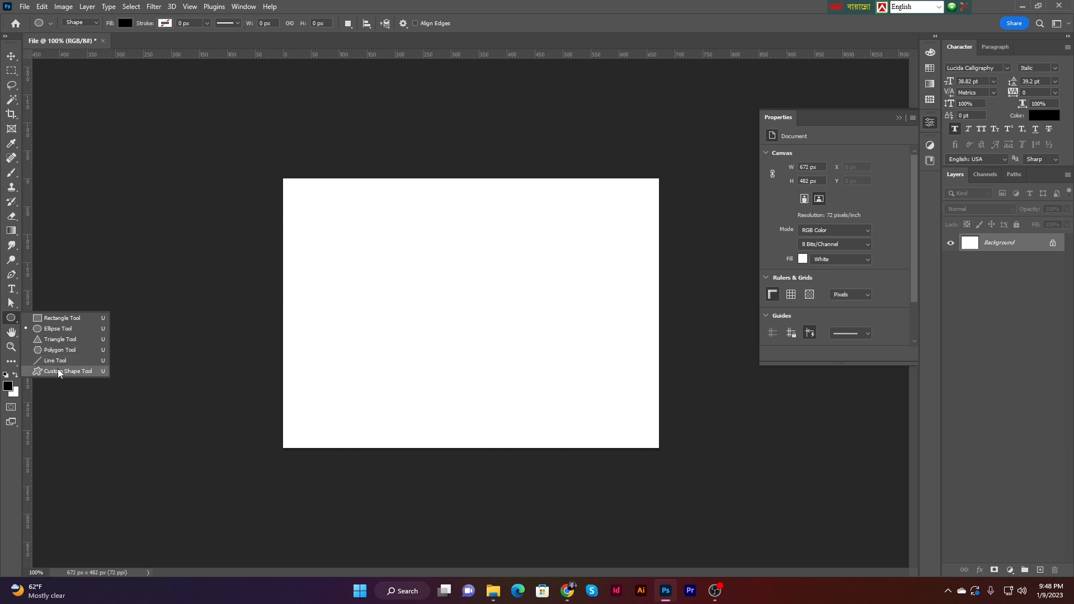
left_click(59, 318)
left_click_drag(369, 269, 519, 323)
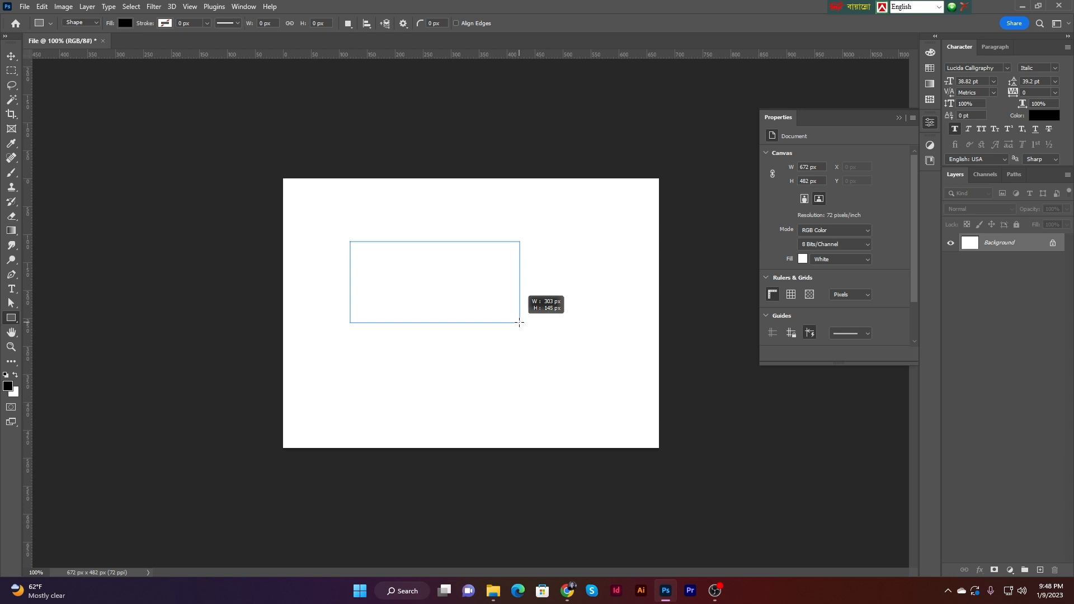
left_click_drag(519, 322, 520, 380)
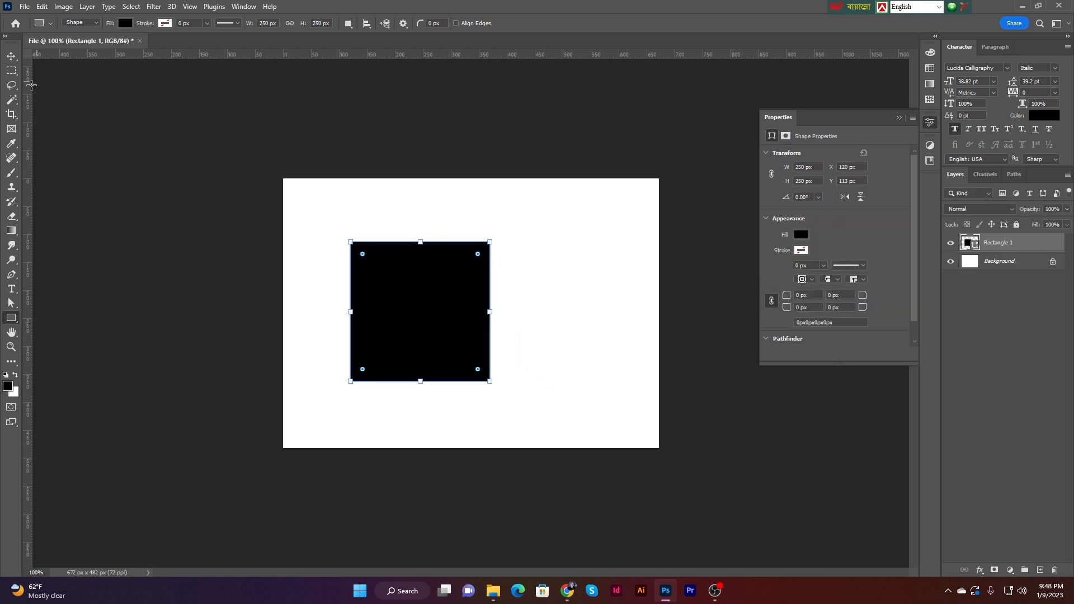
Move the black square right to about X 197 px, Y 113 px and deselect it
left_click(11, 56)
left_click_drag(403, 289, 446, 290)
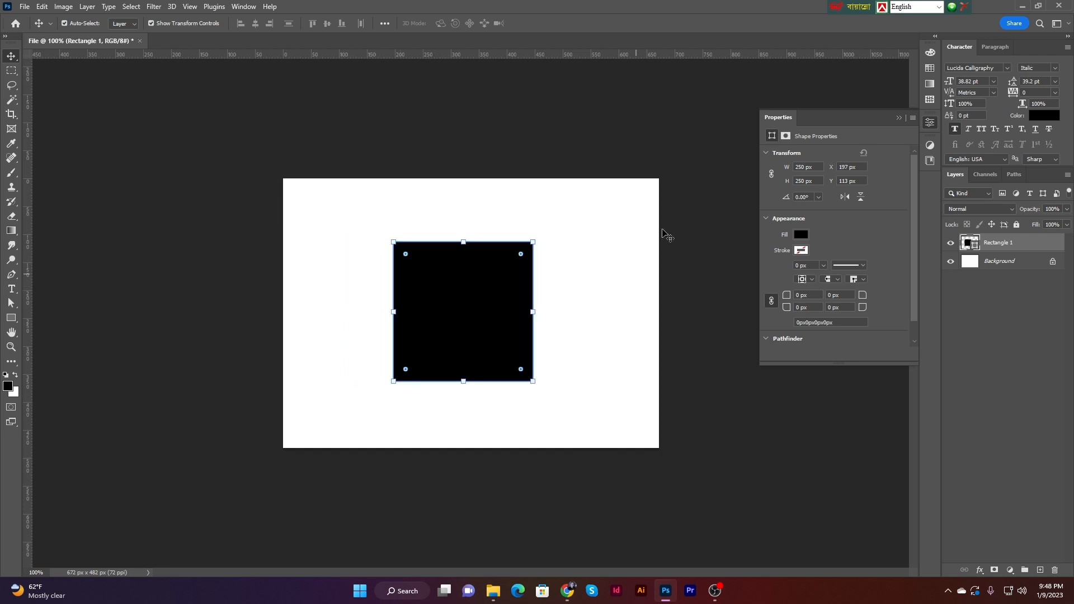
left_click(561, 143)
left_click(477, 314)
left_click(529, 147)
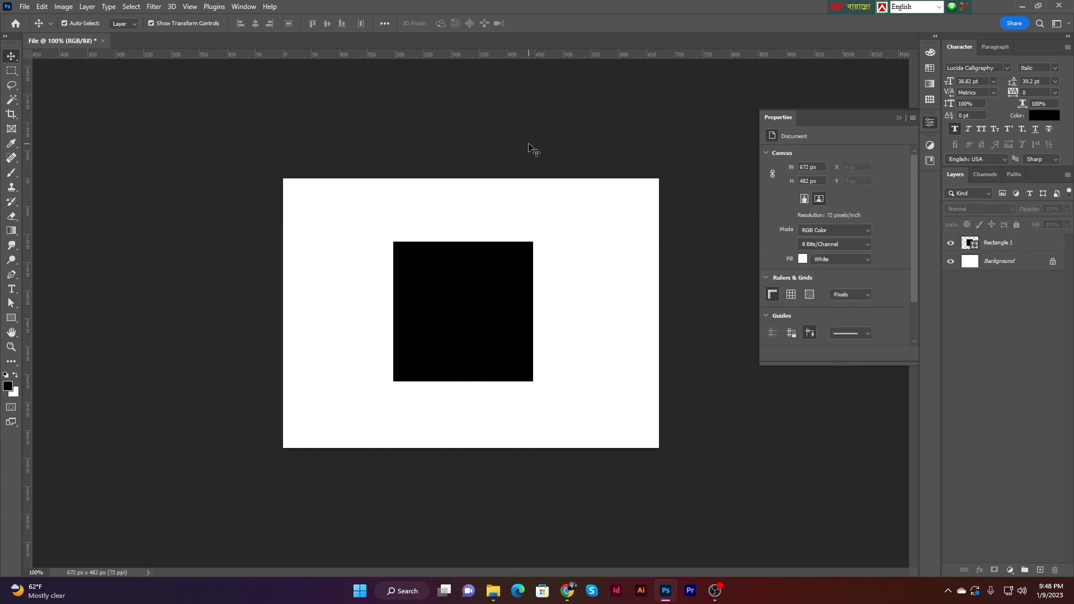
Move the square near the canvas's upper-left corner, about X 26 px, Y 45 px, and scale it to about 63.4%
left_click_drag(464, 292, 367, 259)
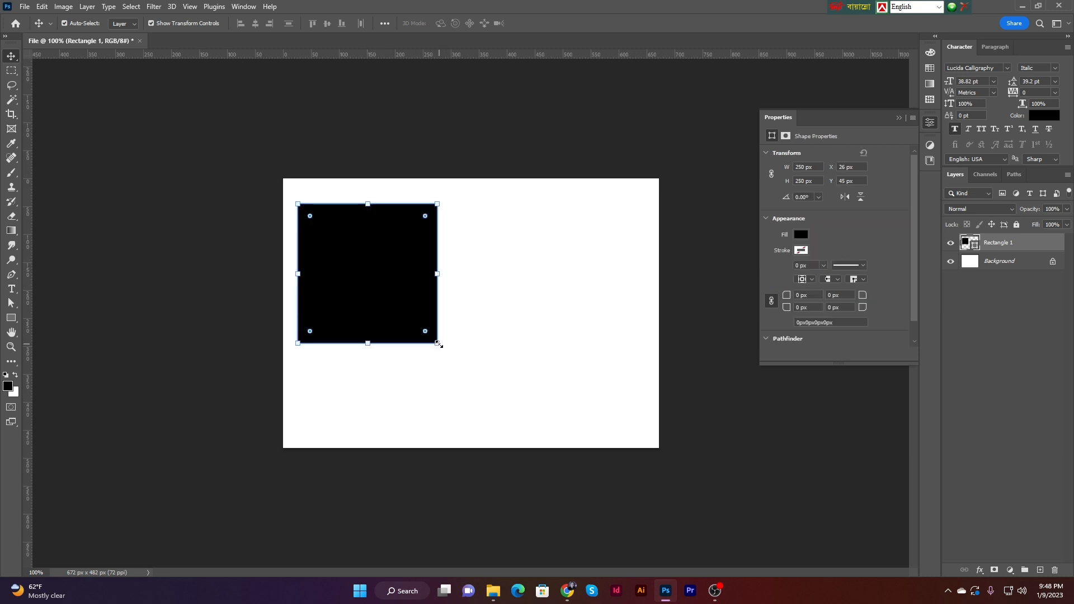
left_click_drag(439, 345, 387, 291)
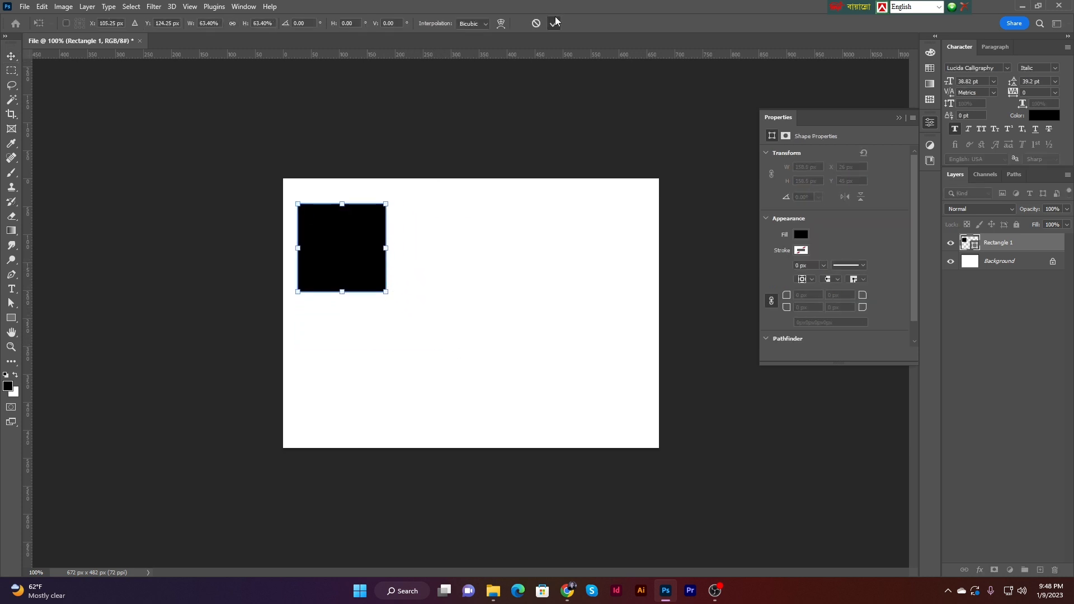
left_click(556, 23)
left_click(76, 115)
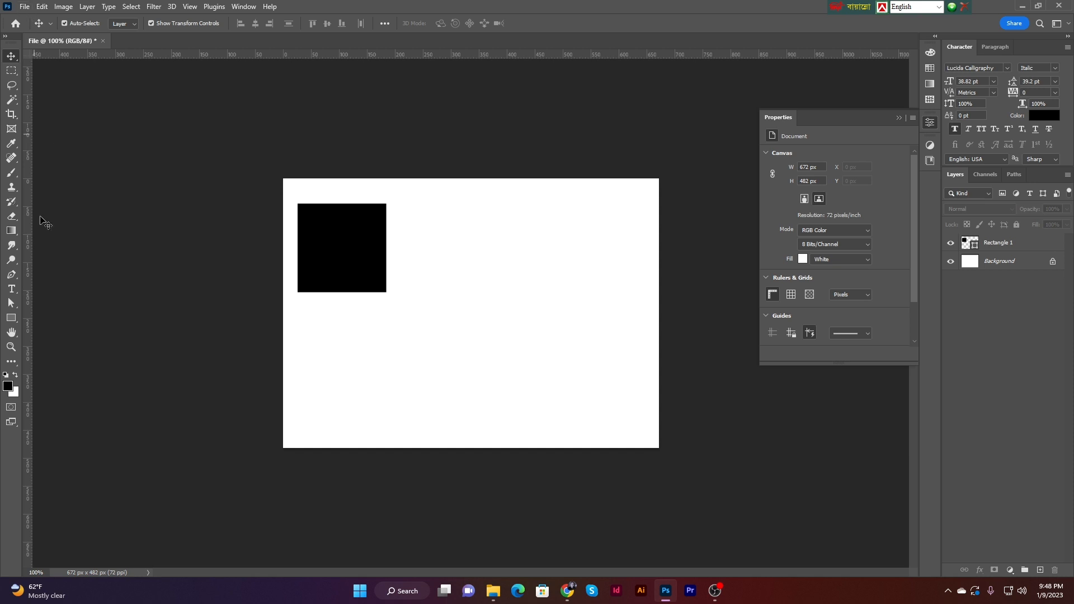
Draw a black circle about 164 px in diameter and place it just right of the square
left_click(13, 319)
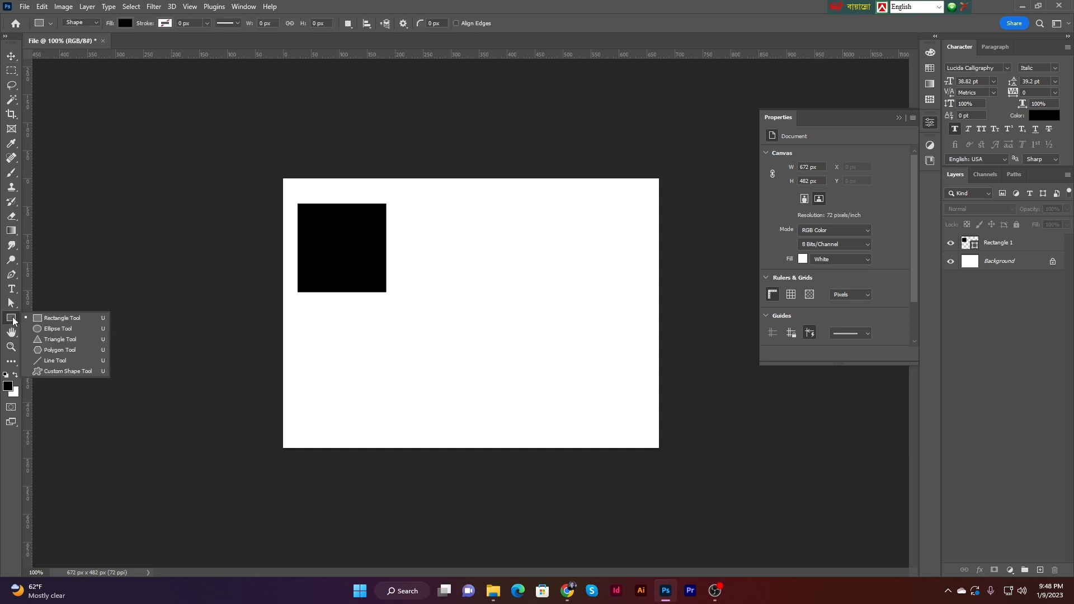
left_click(58, 328)
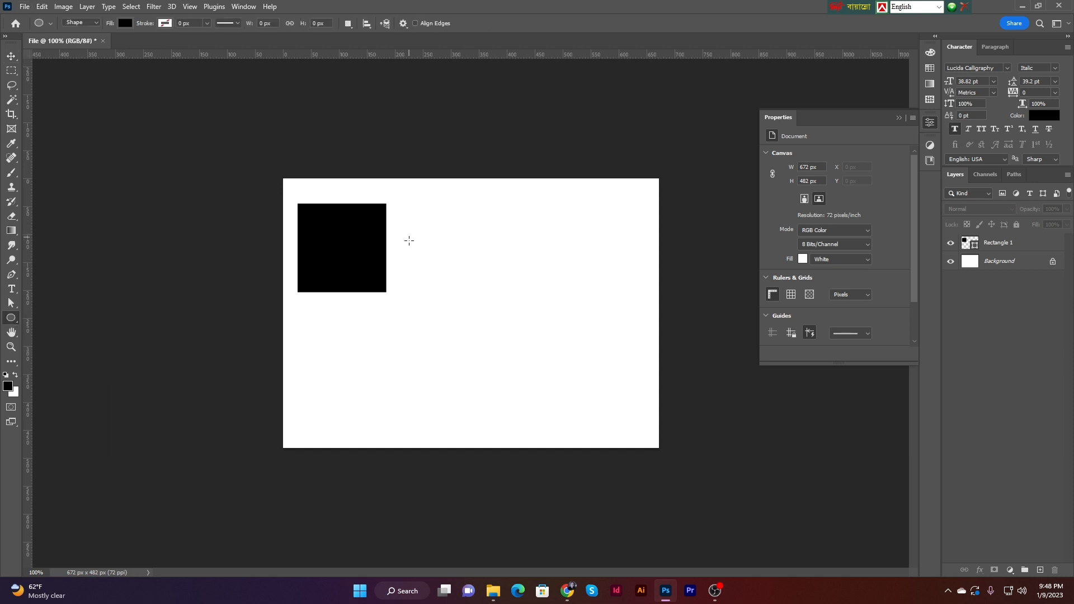
left_click_drag(409, 240, 454, 307)
key("v")
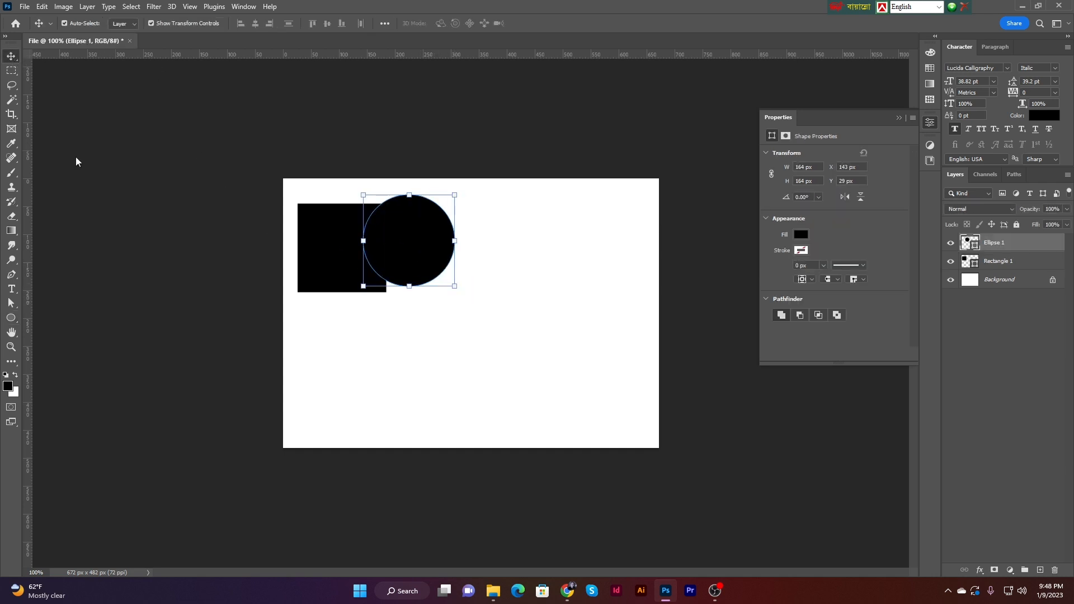
left_click_drag(414, 233, 445, 239)
left_click(589, 313)
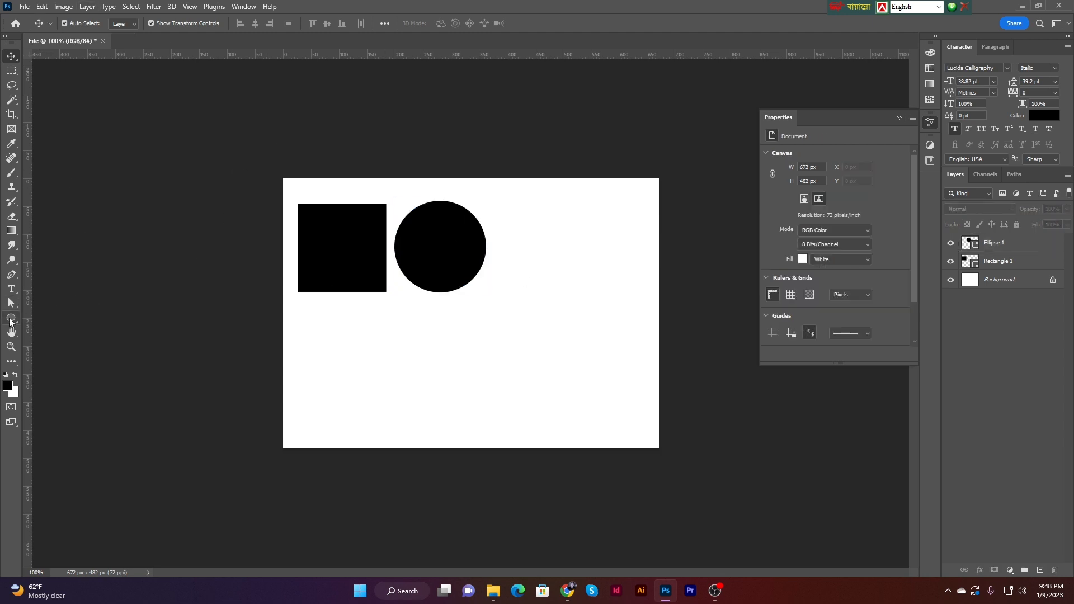
Draw a black triangle of about 179 x 155 px at X 451 px, Y 38 px, right of the circle
left_click(10, 323)
left_click(55, 336)
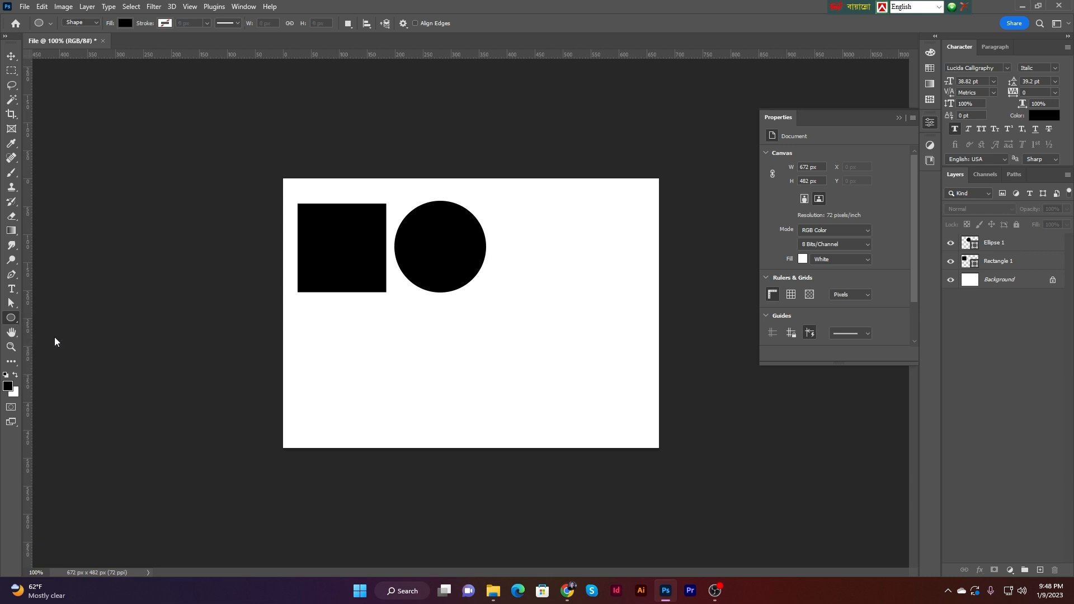
key("shift+u")
left_click_drag(530, 214, 626, 301)
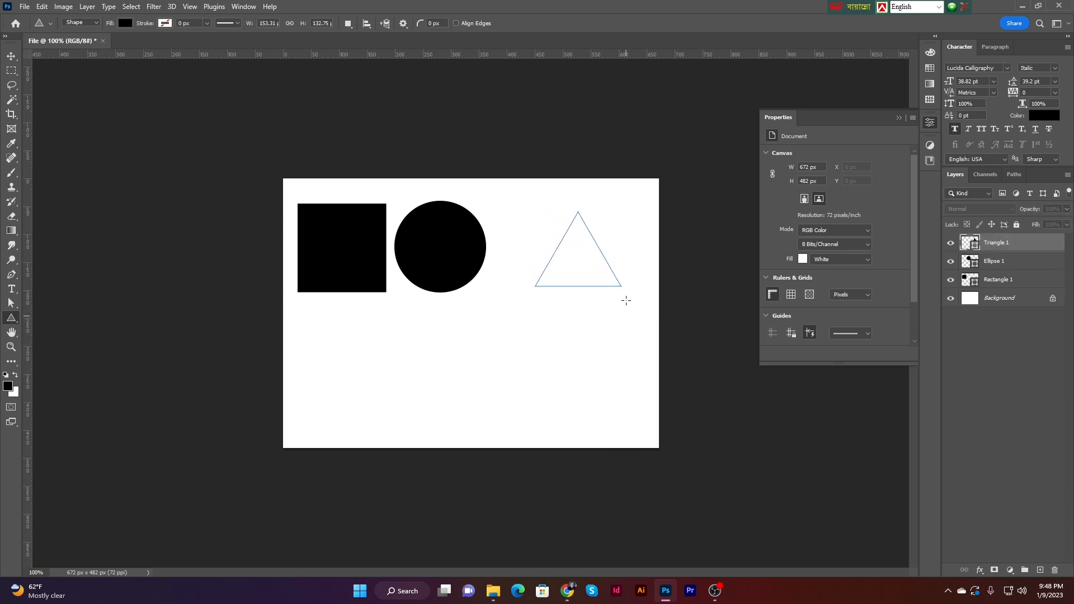
left_click_drag(619, 211, 636, 198)
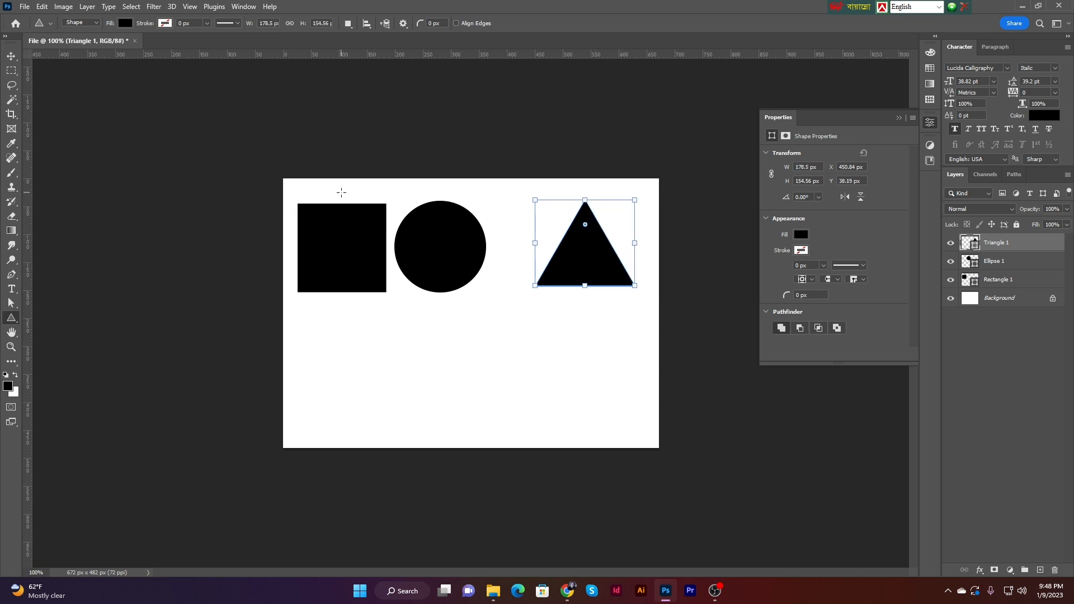
key("Return")
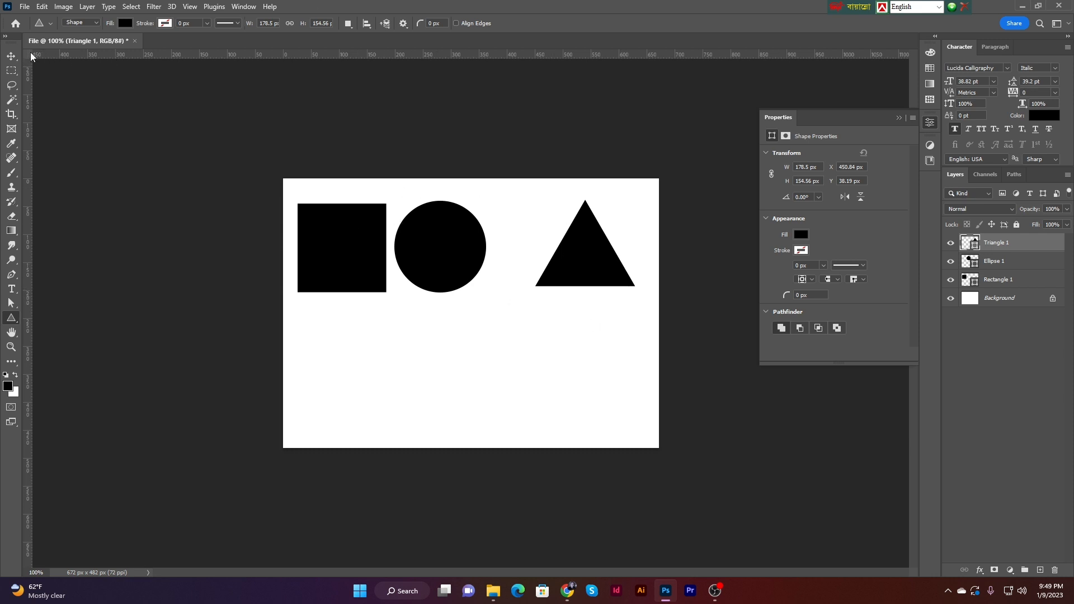
Space the shapes in a row: move the triangle to about X 461 px, Y 40 px and centre the circle between it and the square
left_click(11, 56)
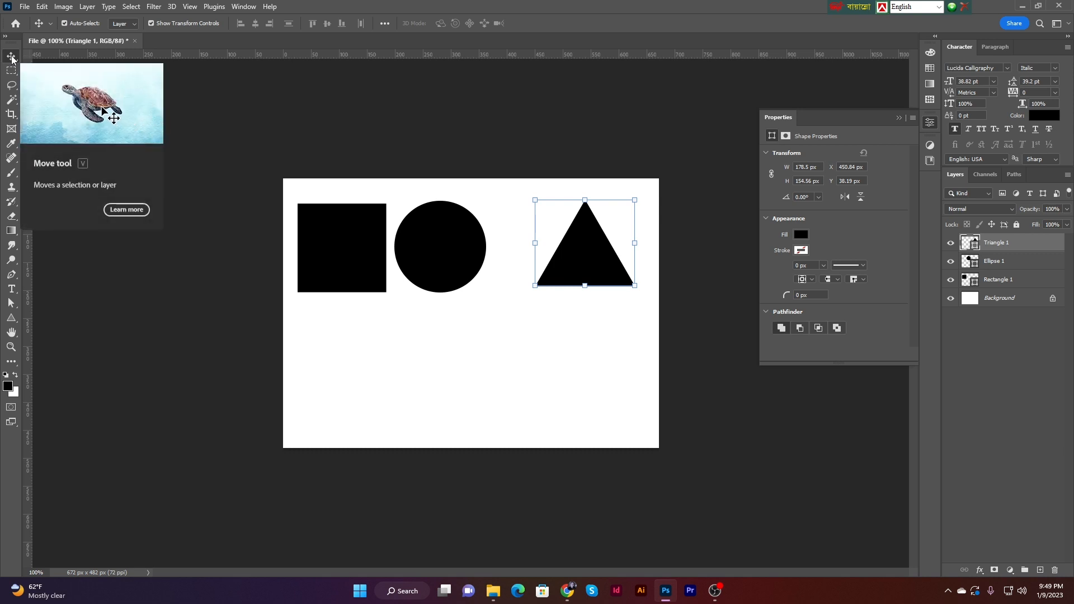
left_click_drag(551, 153, 646, 333)
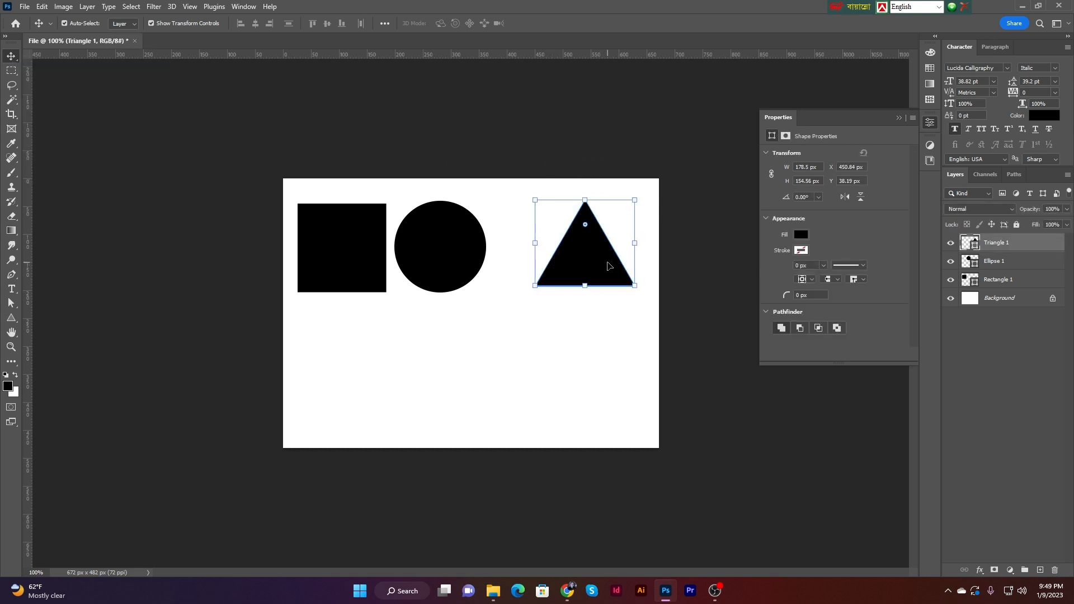
left_click_drag(609, 266, 620, 267)
left_click(452, 239)
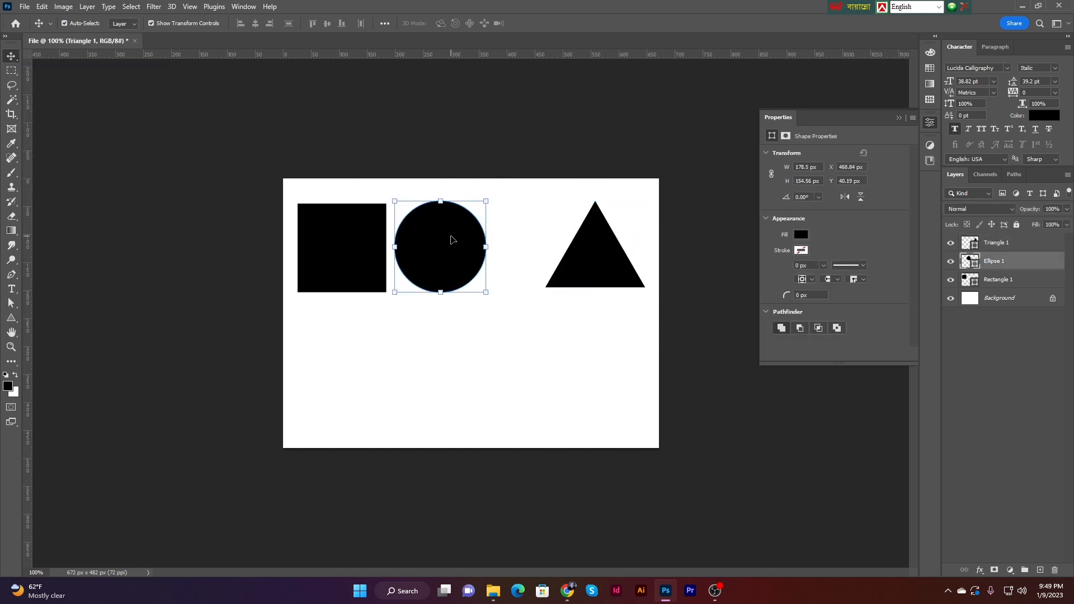
left_click_drag(452, 240, 481, 239)
left_click(501, 158)
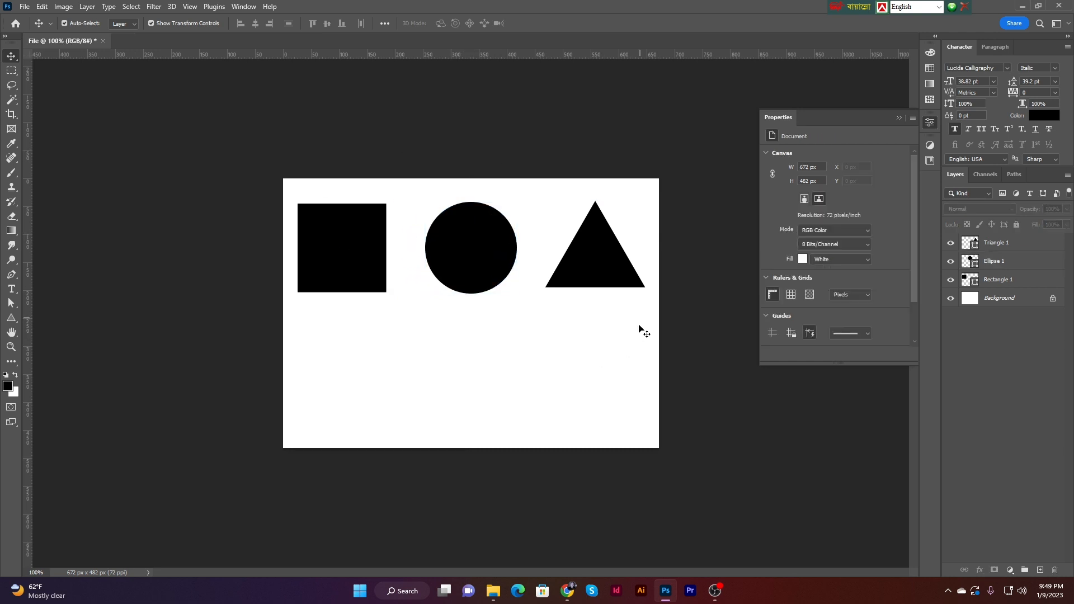
left_click_drag(643, 332, 361, 196)
left_click(505, 120)
Draw a black six-sided polygon of about 270 x 234 px in the middle of the canvas with the Polygon tool
left_click(25, 7)
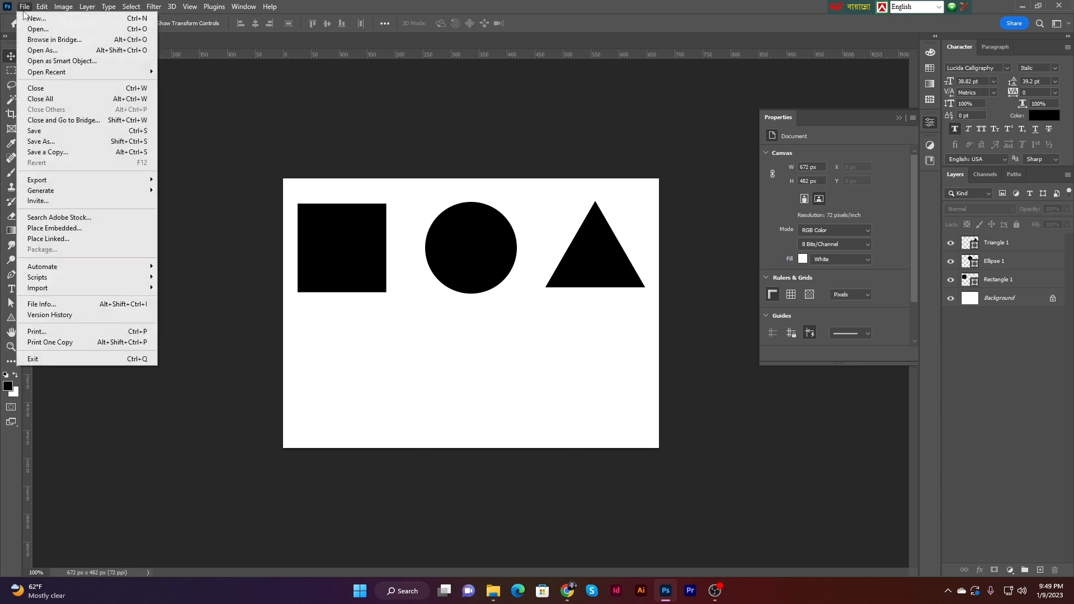
left_click(14, 318)
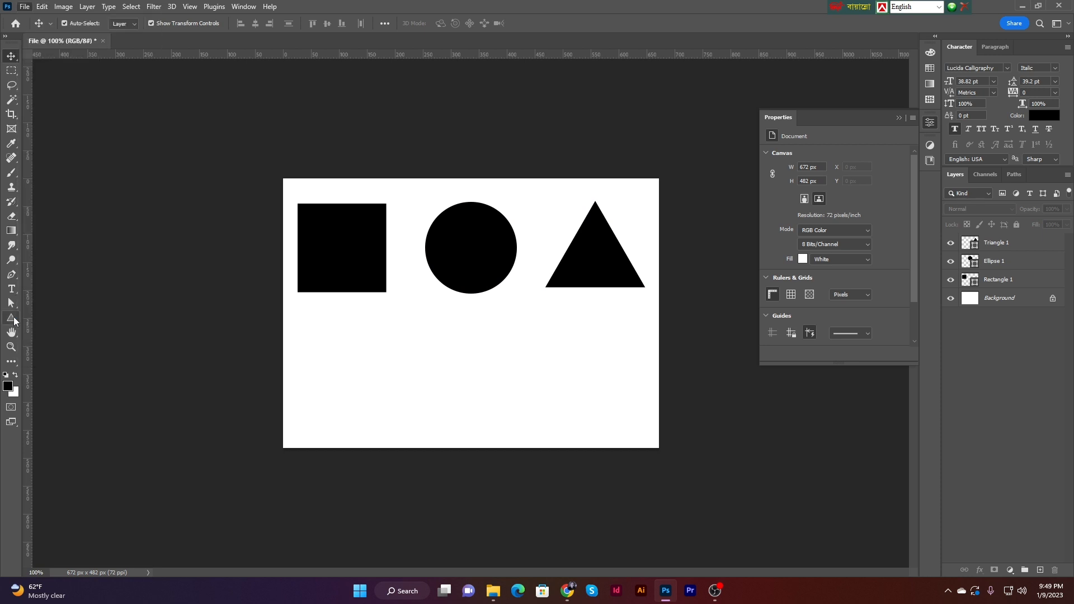
left_click(14, 321)
right_click(14, 321)
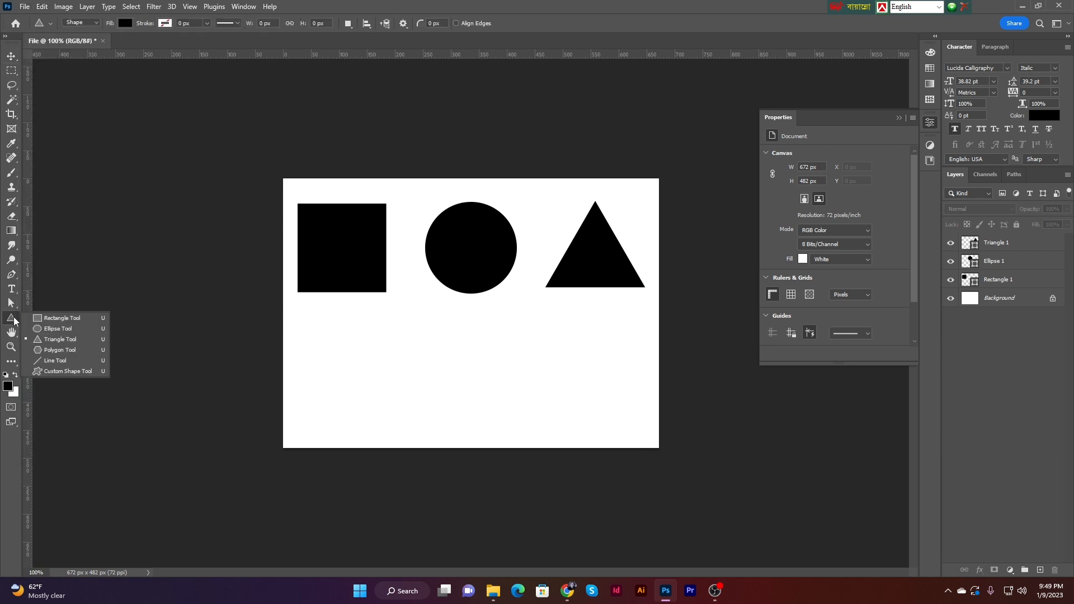
left_click(59, 350)
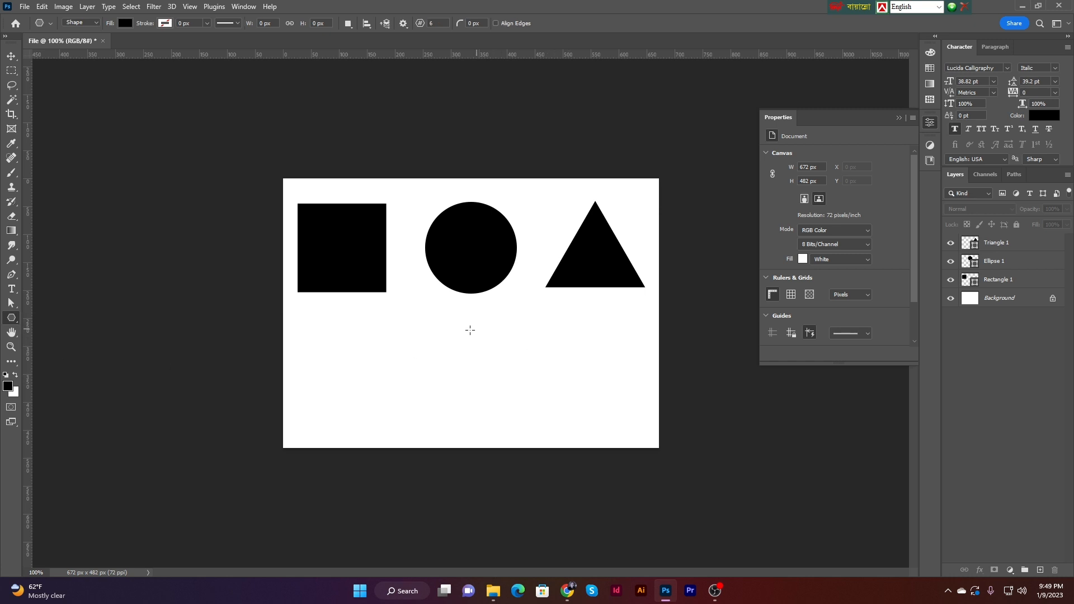
left_click_drag(470, 337, 545, 442)
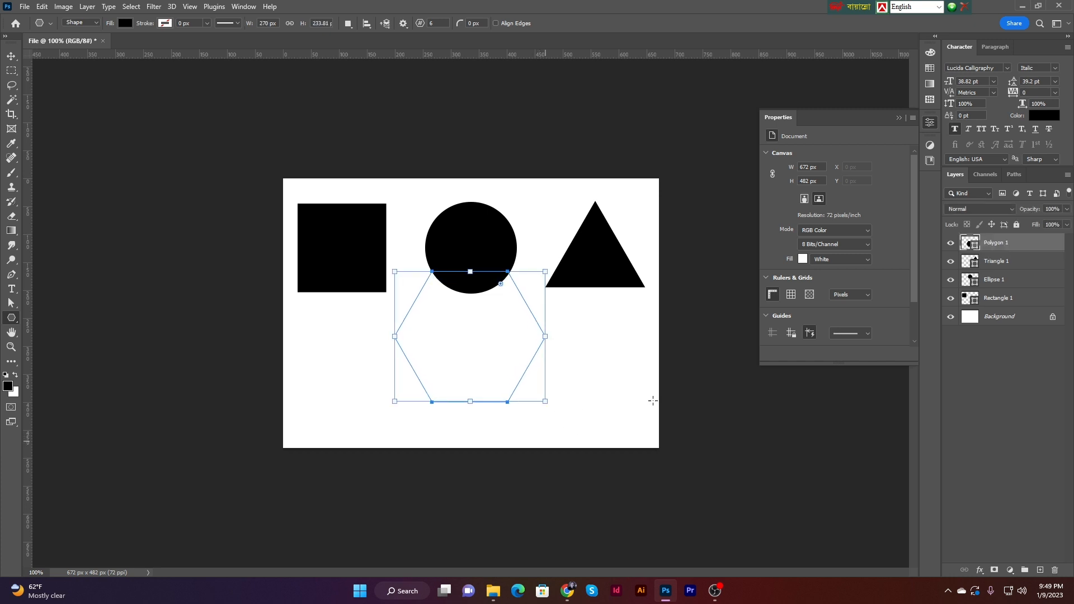
Move the hexagon below the circle, to about X 201 px, Y 224 px, and deselect it
left_click(11, 56)
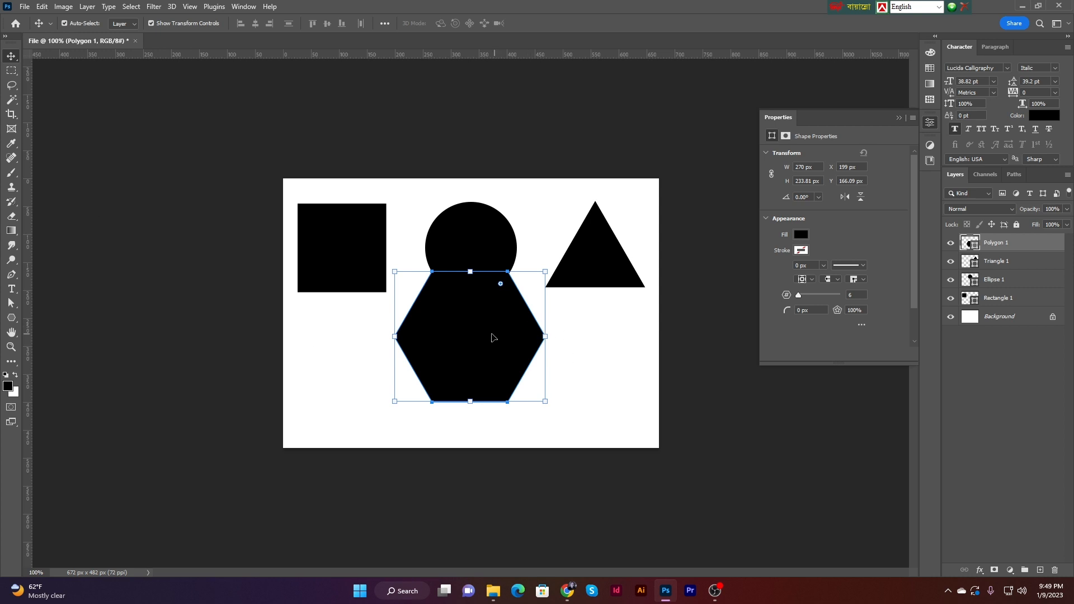
left_click_drag(493, 334, 494, 367)
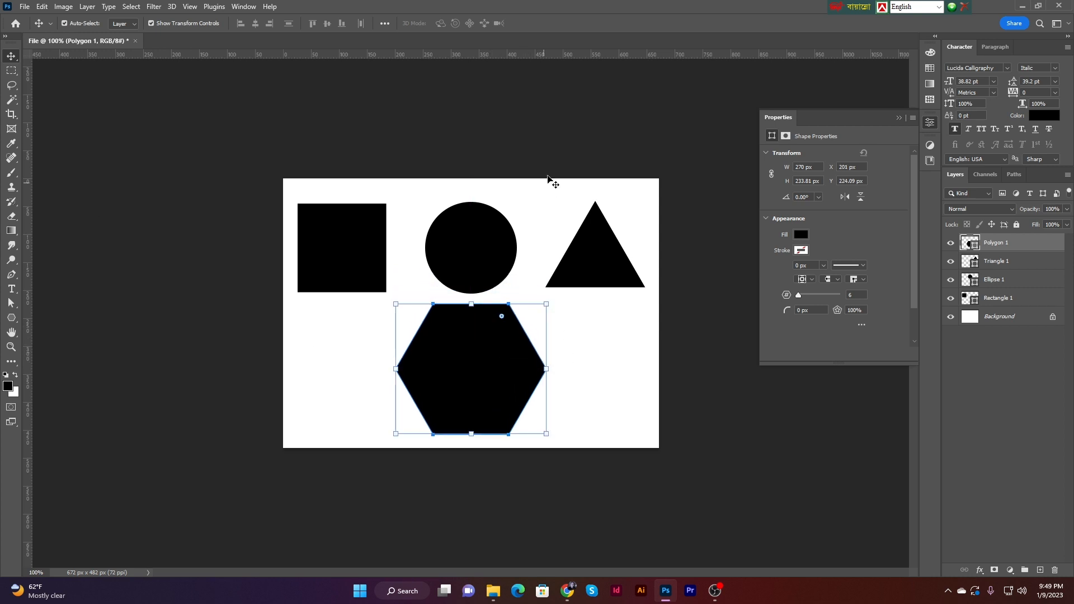
left_click(551, 148)
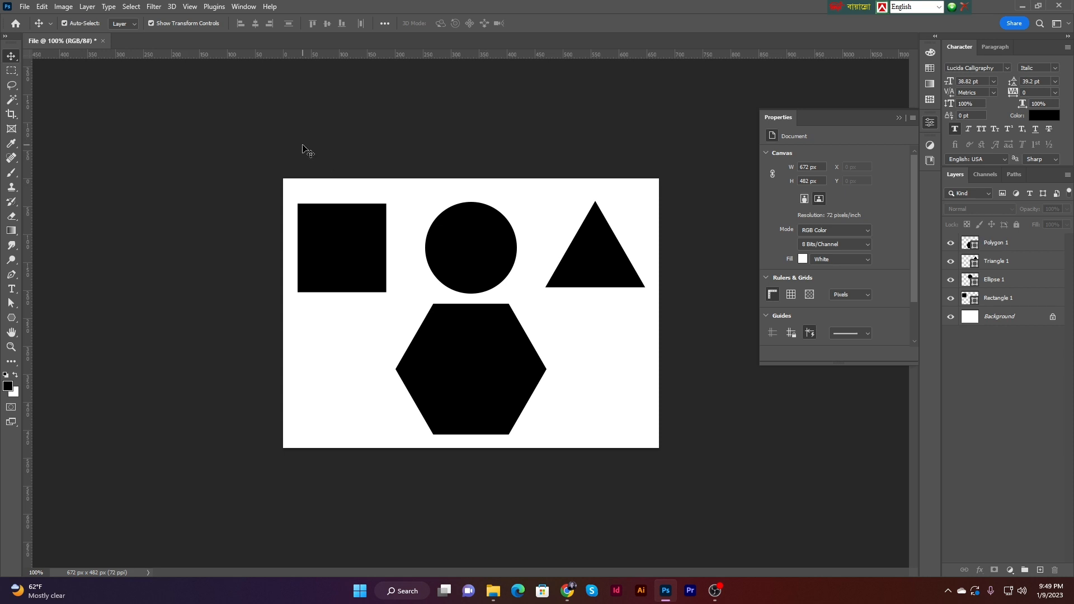
left_click_drag(296, 137, 729, 481)
left_click(728, 481)
Try filling the square with the light lavender swatch from the recently used colours
left_click(369, 254)
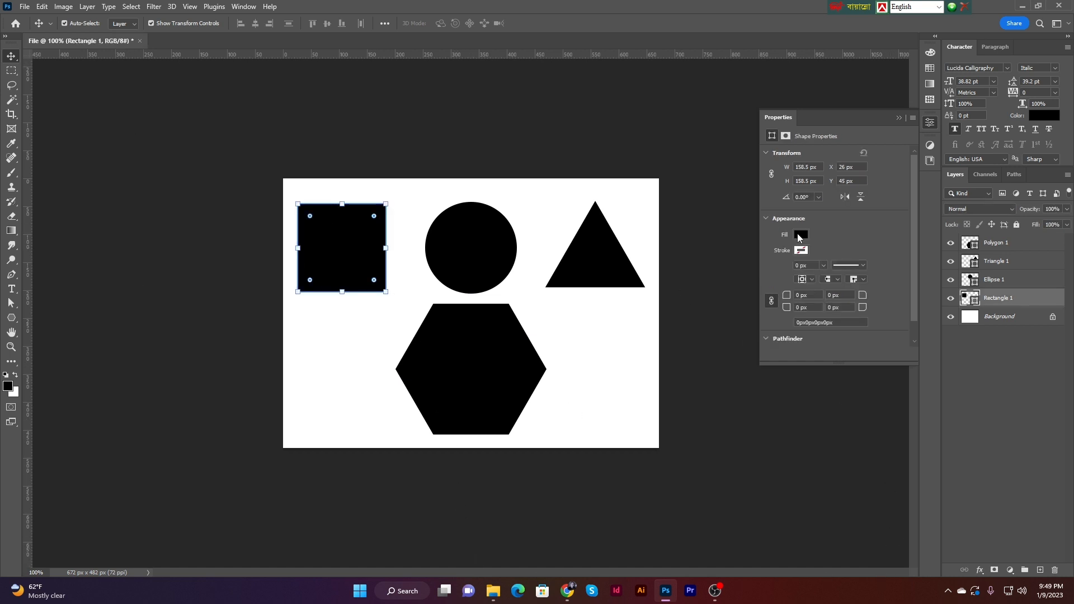
left_click(799, 234)
left_click(773, 295)
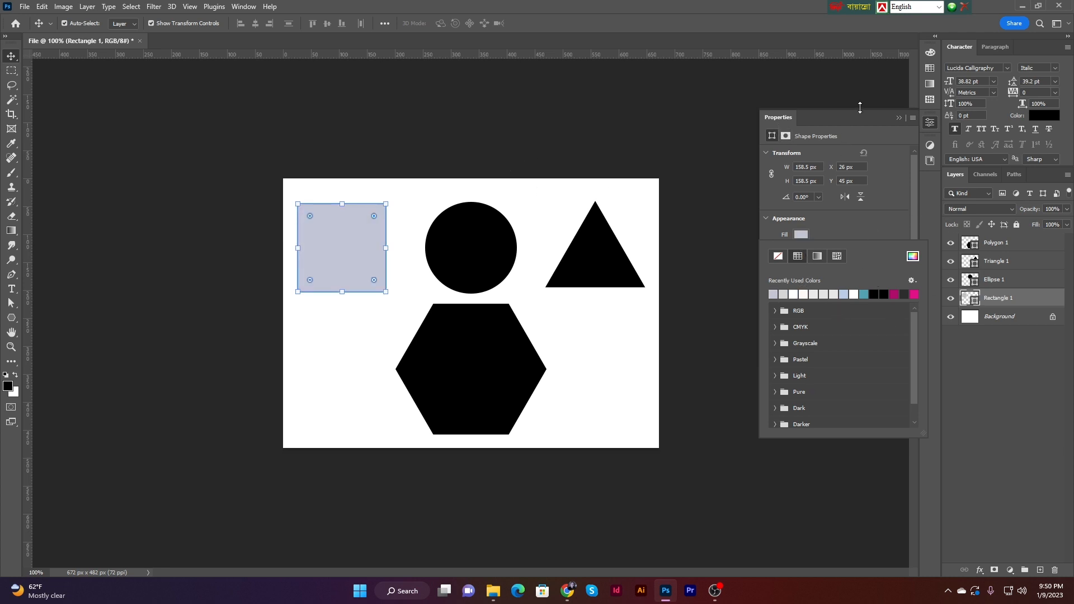
left_click(250, 116)
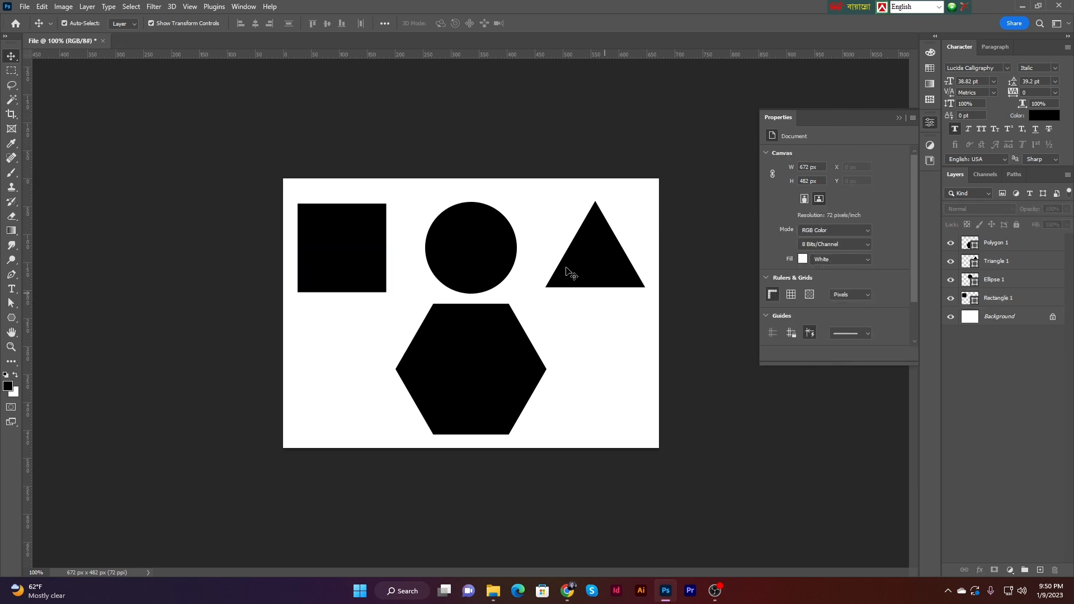
Recolour the square's fill to salmon pink, ec7070
left_click(336, 240)
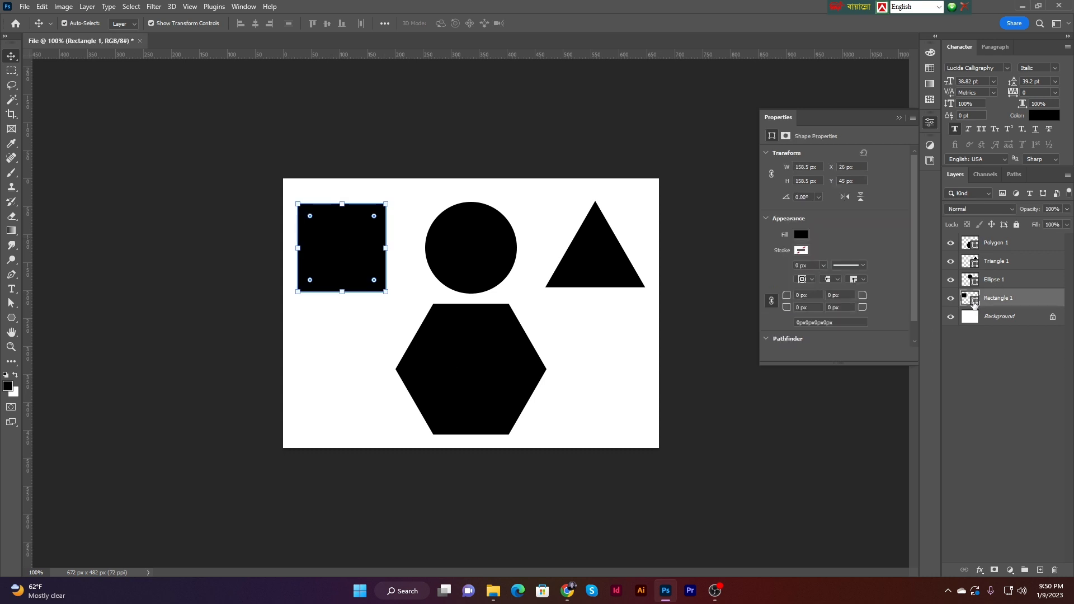
double_click(973, 301)
left_click_drag(818, 307, 807, 212)
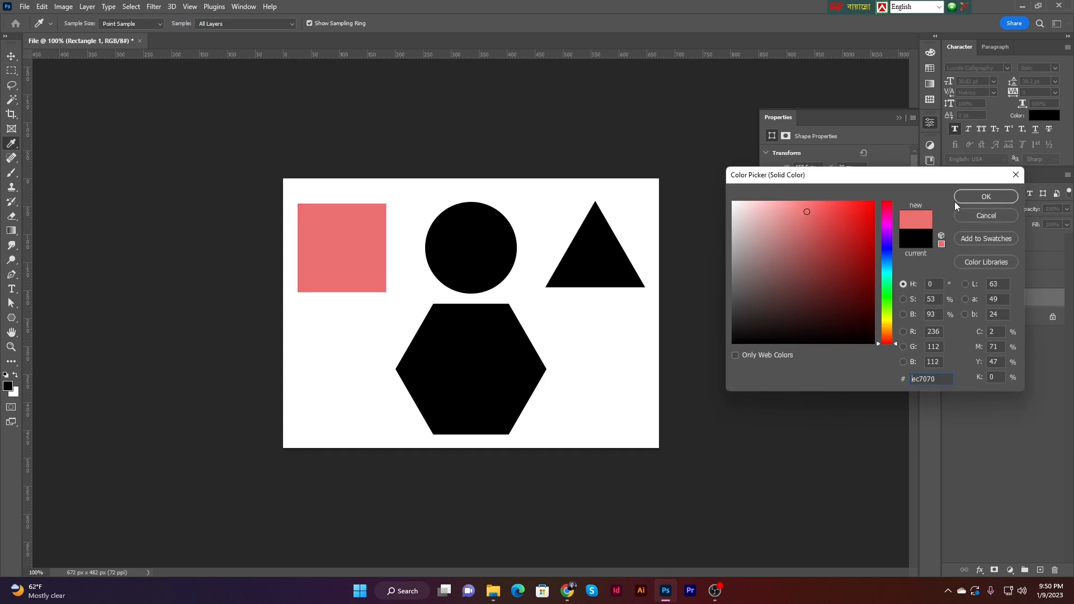
left_click(965, 199)
key("v")
Recolour the circle's fill to very dark brown, 251010
left_click(479, 276)
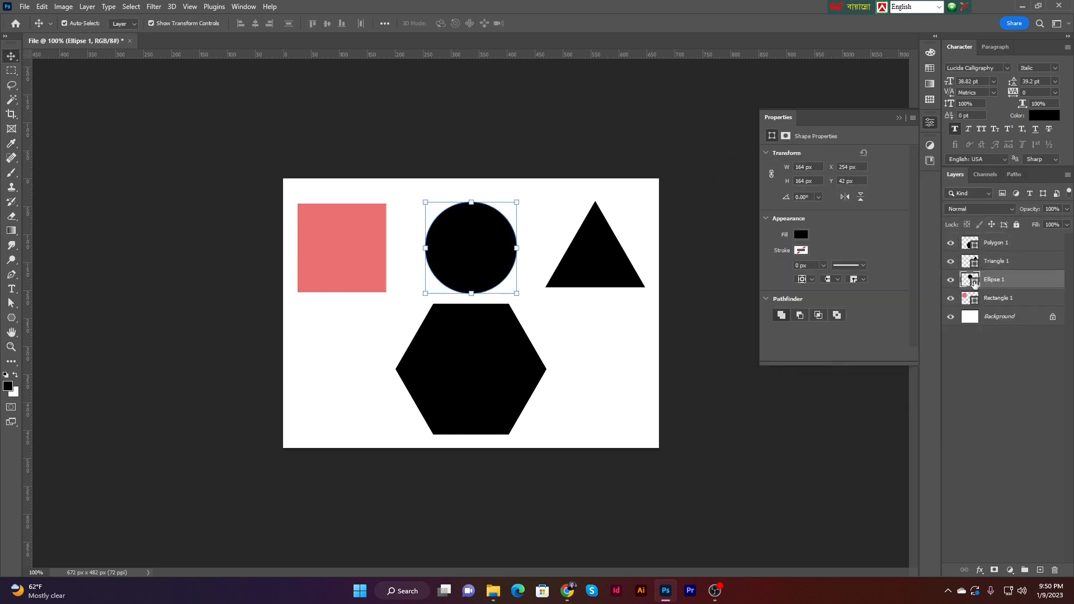
double_click(974, 282)
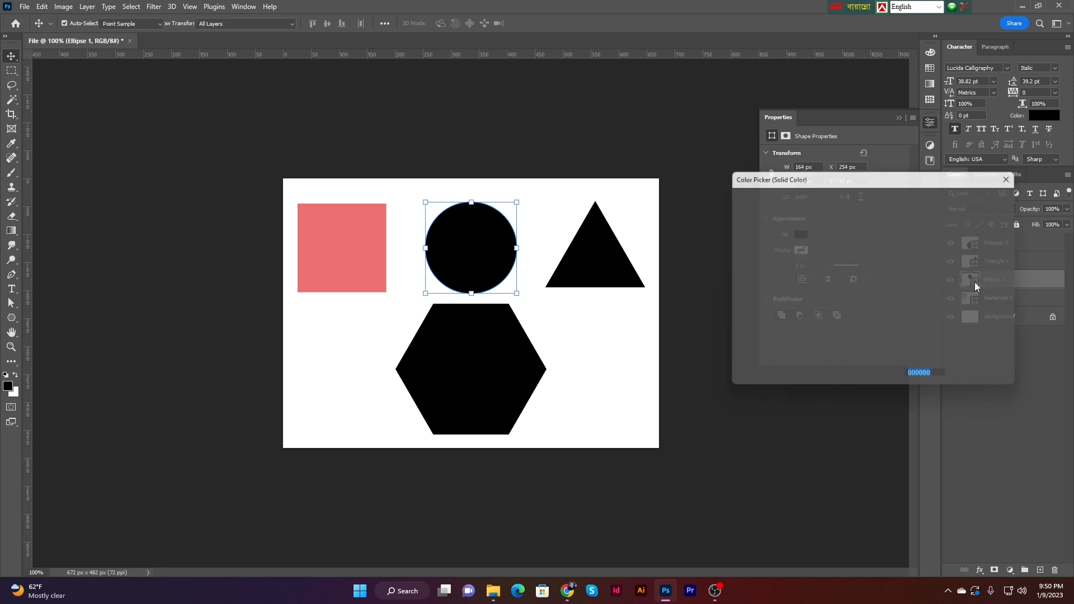
mouse_move(821, 282)
left_mouse_down()
mouse_move(823, 325)
mouse_move(812, 323)
left_mouse_up()
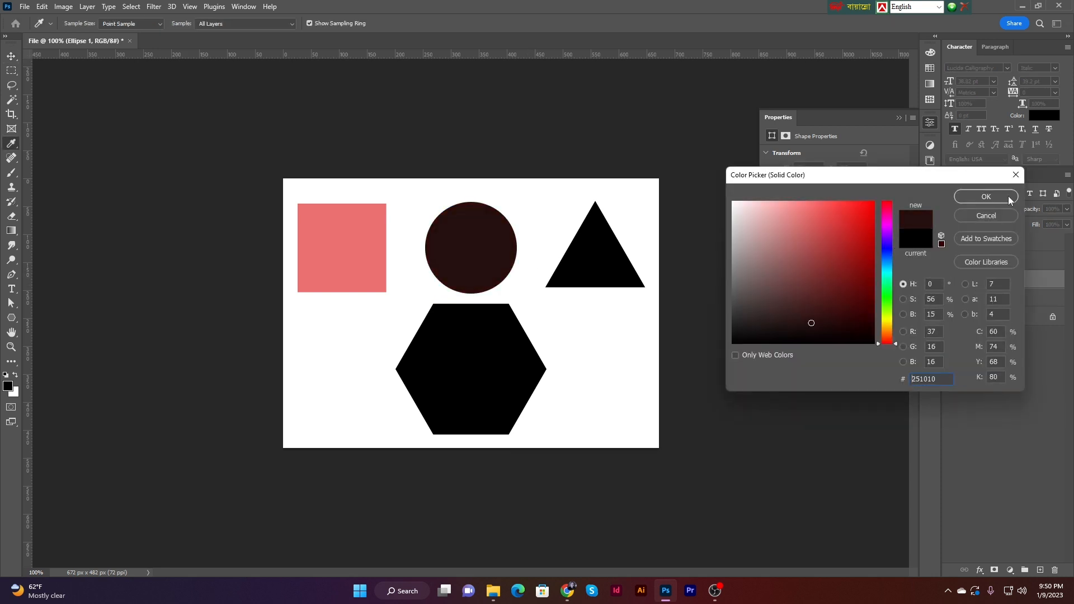
left_click(987, 197)
key("v")
Recolour the triangle's fill to amber yellow, fcbc11, and deselect it
left_click(585, 274)
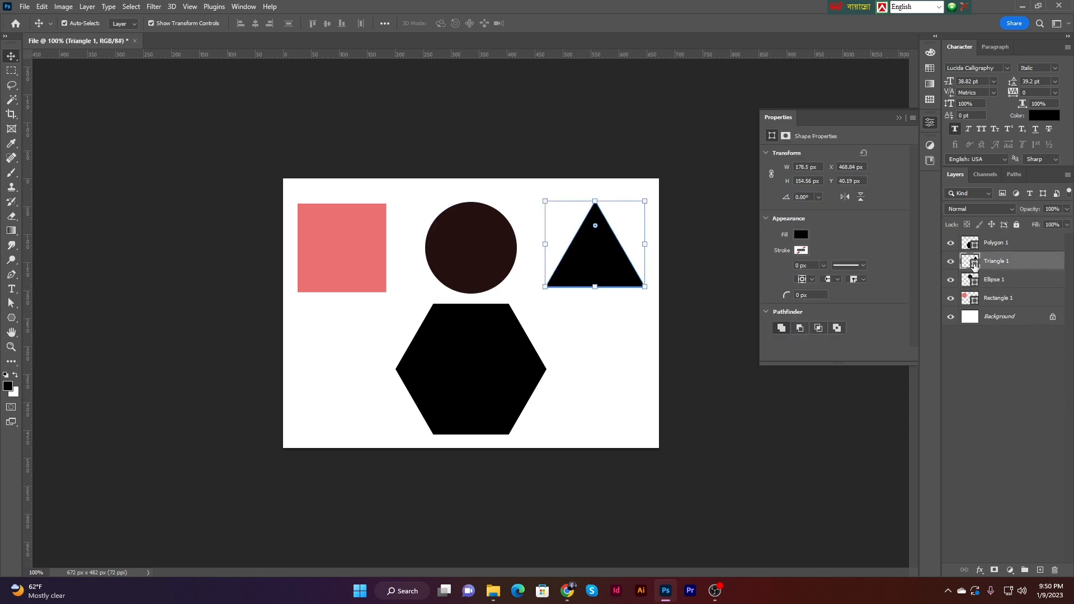
double_click(975, 265)
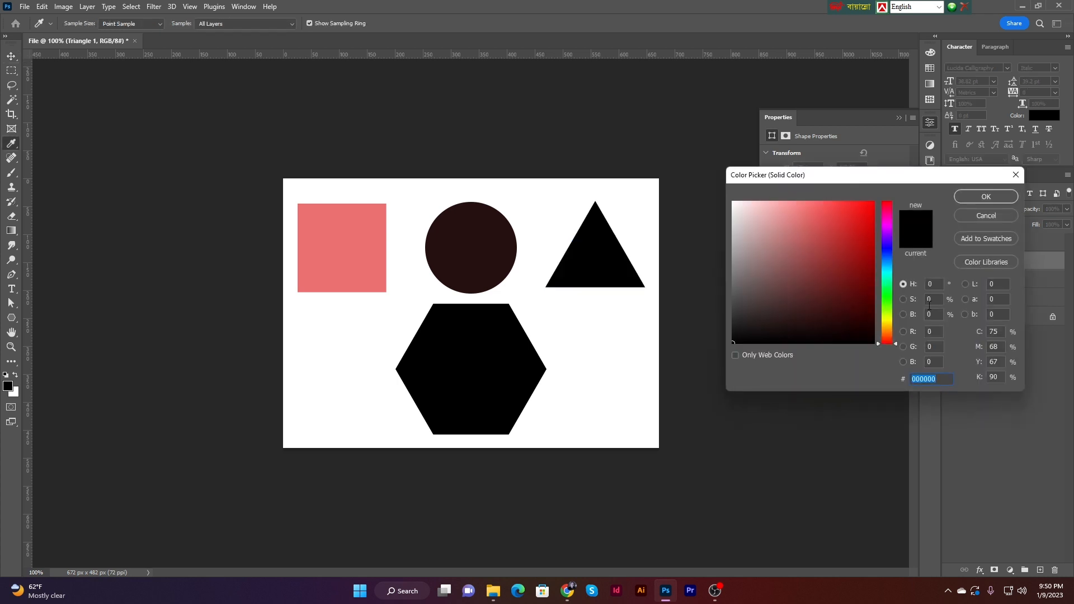
left_click(888, 314)
left_click_drag(888, 313, 883, 325)
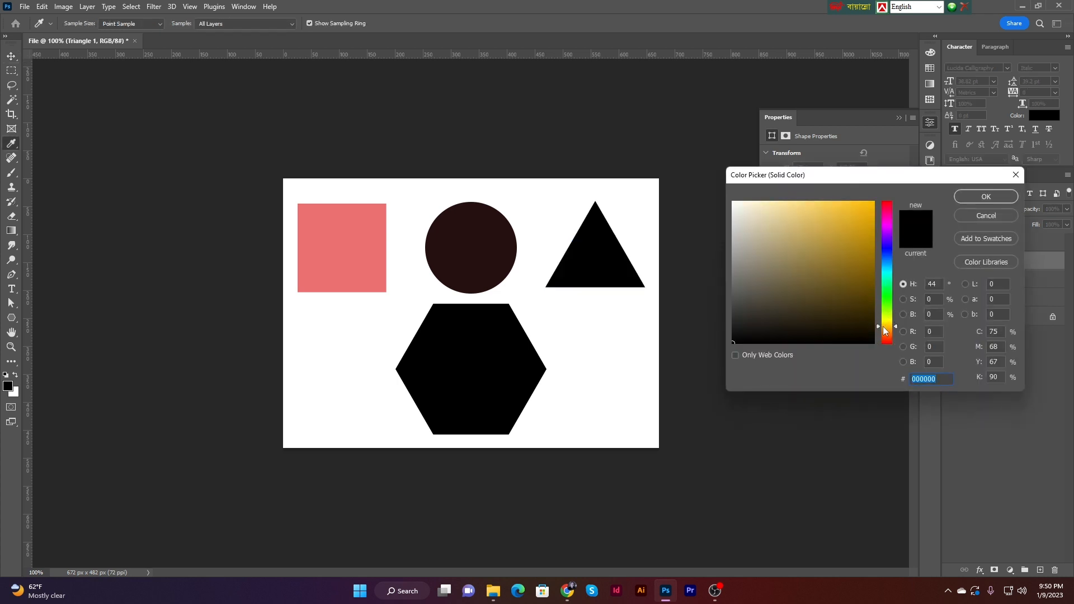
left_click_drag(859, 223, 865, 203)
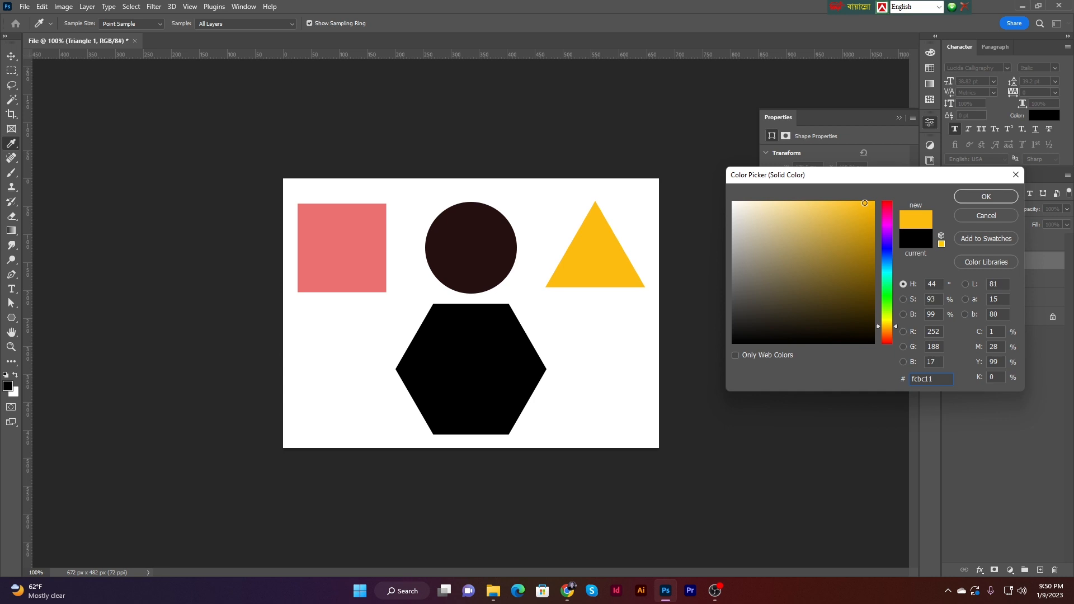
left_click(986, 197)
key("v")
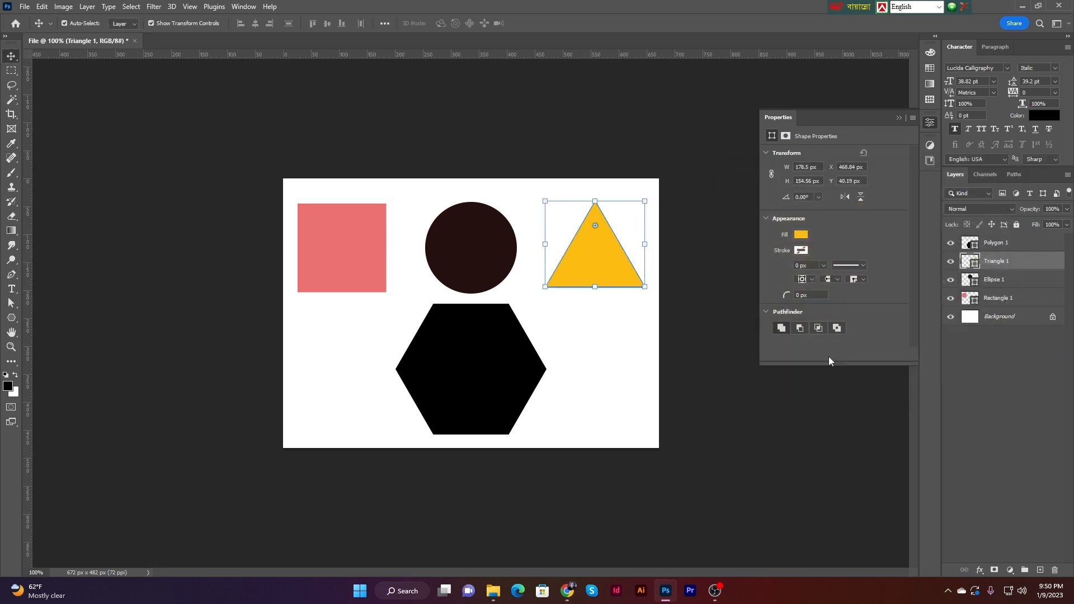
left_click(796, 430)
Recolour the hexagon's fill to sky blue, 3fcae3, and deselect it
left_click(498, 359)
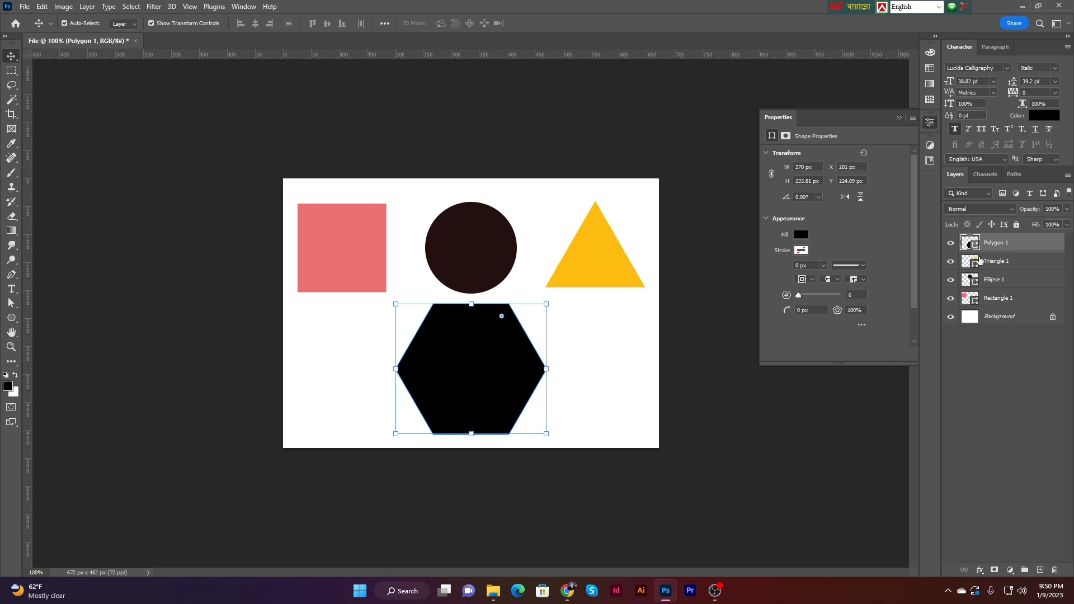
double_click(972, 244)
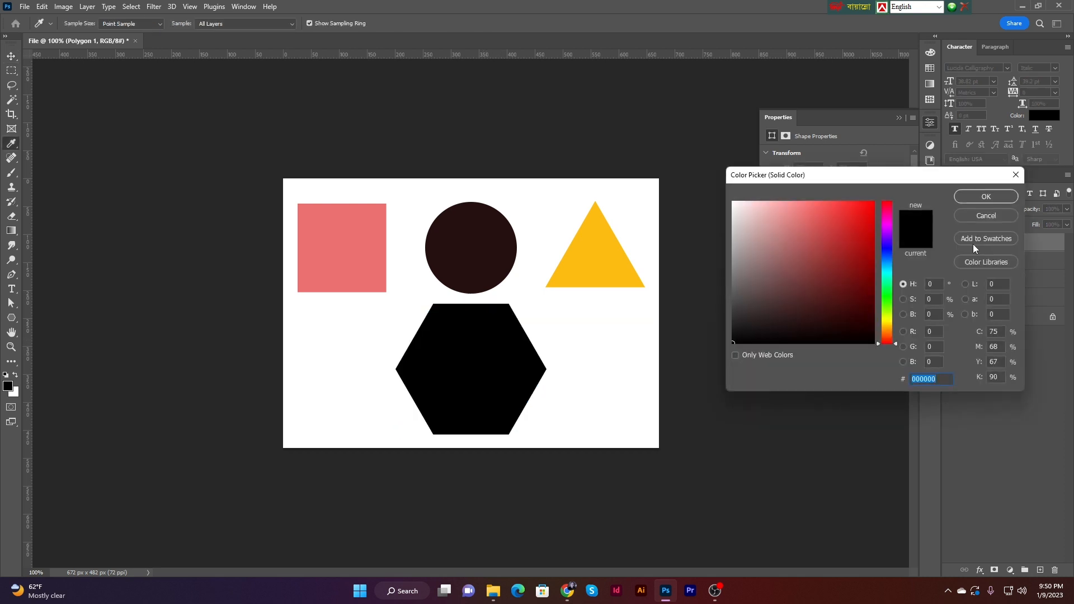
mouse_move(892, 287)
left_mouse_down()
mouse_move(893, 258)
mouse_move(893, 268)
left_mouse_up()
left_click(851, 212)
left_click_drag(851, 212, 856, 200)
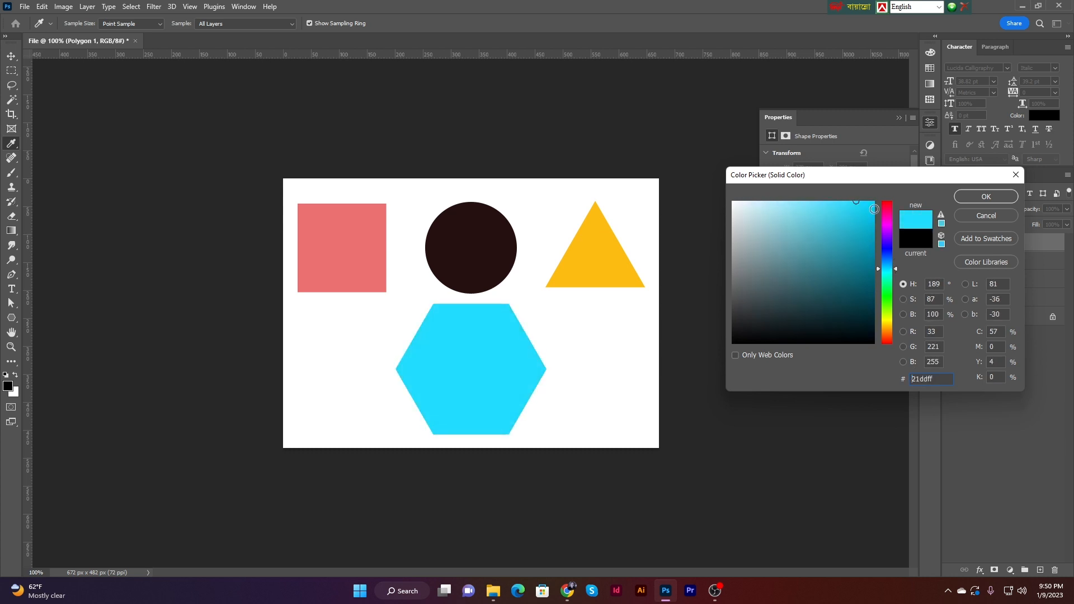
left_click(839, 220)
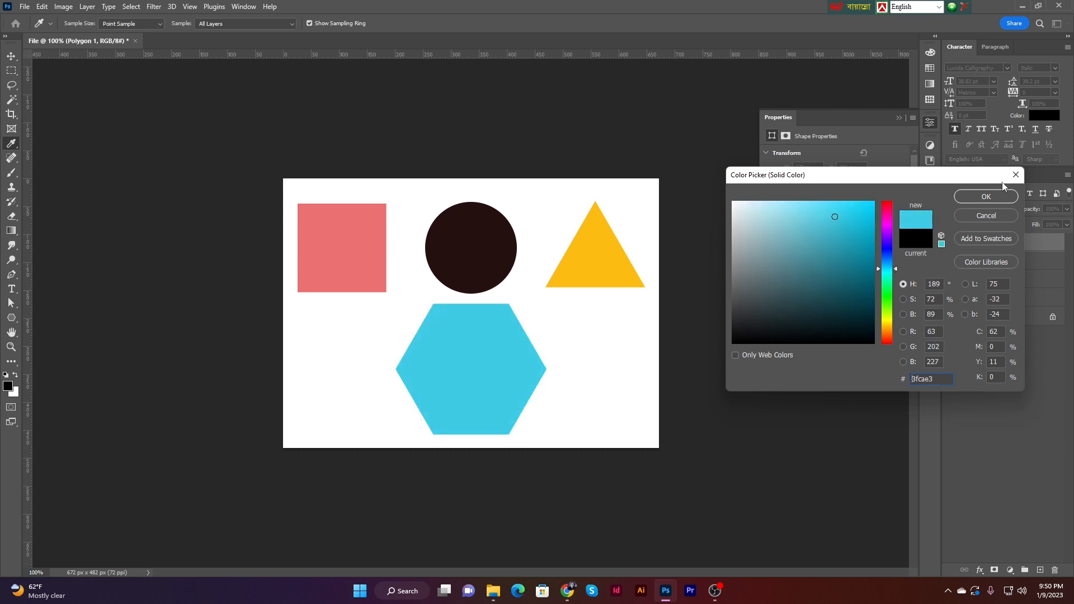
left_click(986, 196)
key("v")
left_click(684, 430)
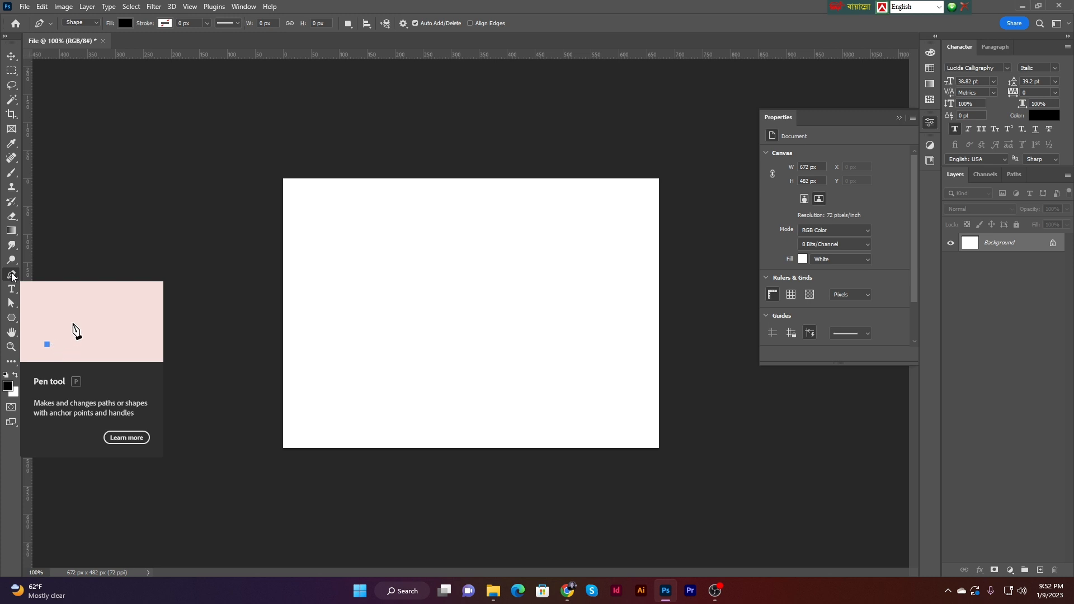
Draw a closed, black, four-cornered shape of about 158 x 151 px left of the canvas centre with the Pen tool in Shape mode
left_click(11, 274)
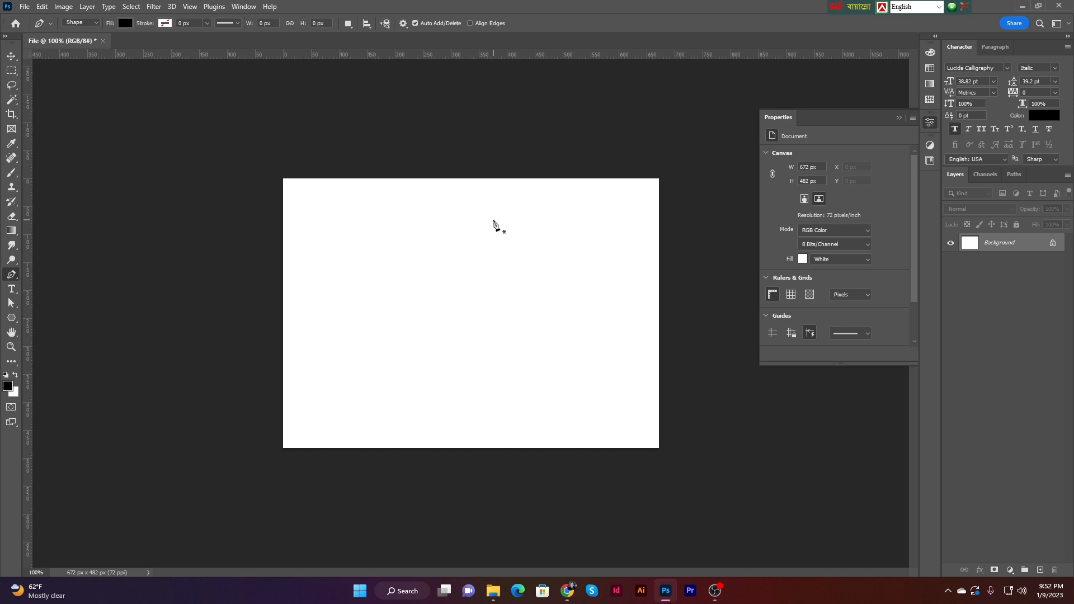
left_click(96, 21)
left_click(373, 327)
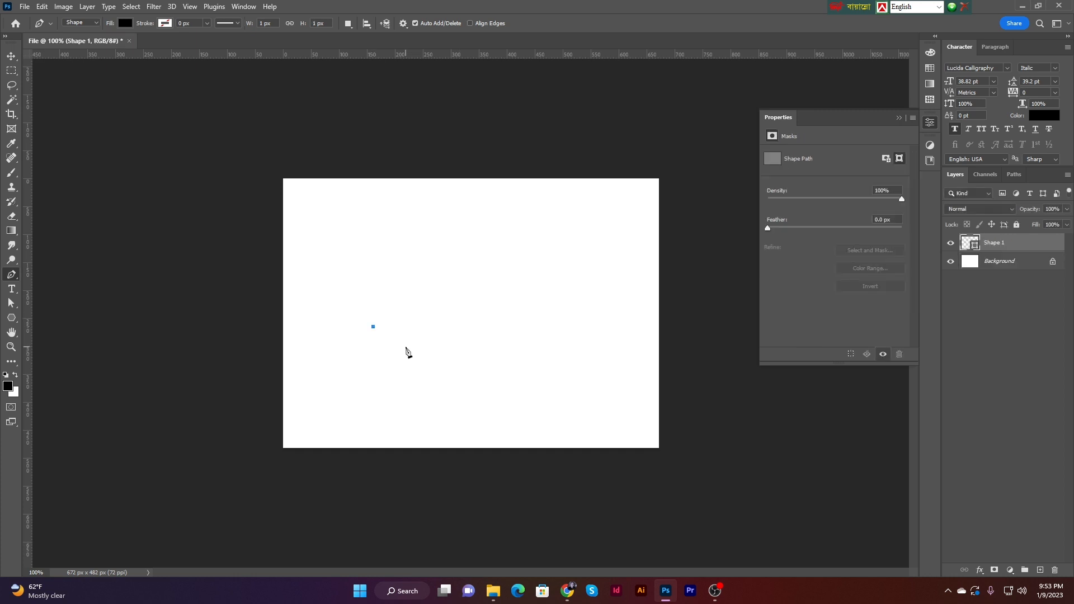
left_click(374, 243)
left_click(461, 243)
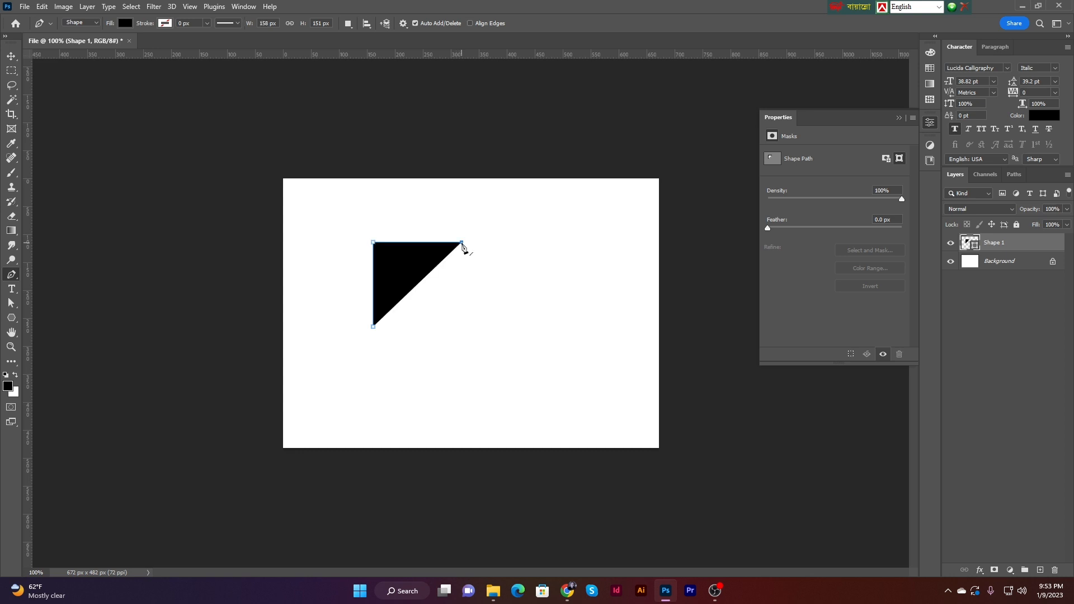
left_click(462, 326)
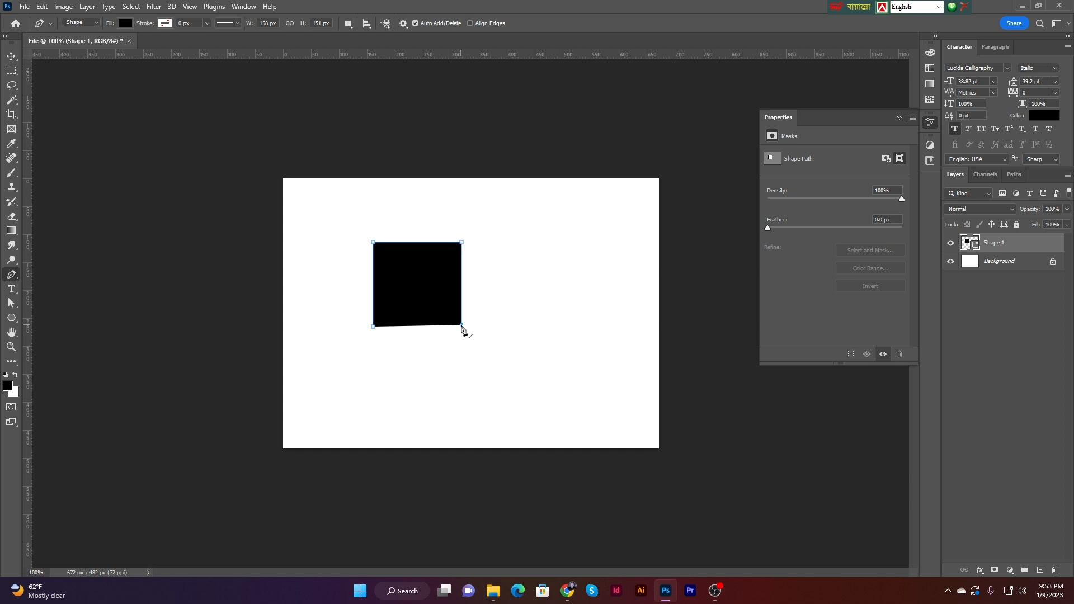
left_click(373, 327)
Select the pen-drawn square and delete it from the canvas
left_click(11, 56)
left_click_drag(366, 197, 455, 341)
key("Delete")
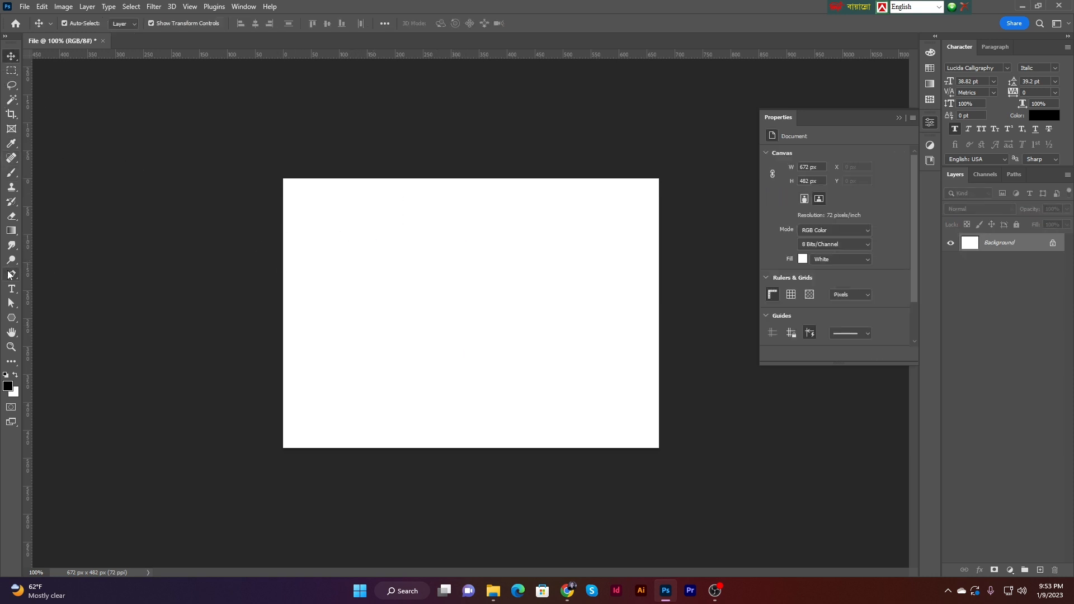
Try drawing a wavy black shape of about 552 x 202 px across the canvas with curved Pen tool points, and remove it
left_click(10, 275)
left_click(311, 371)
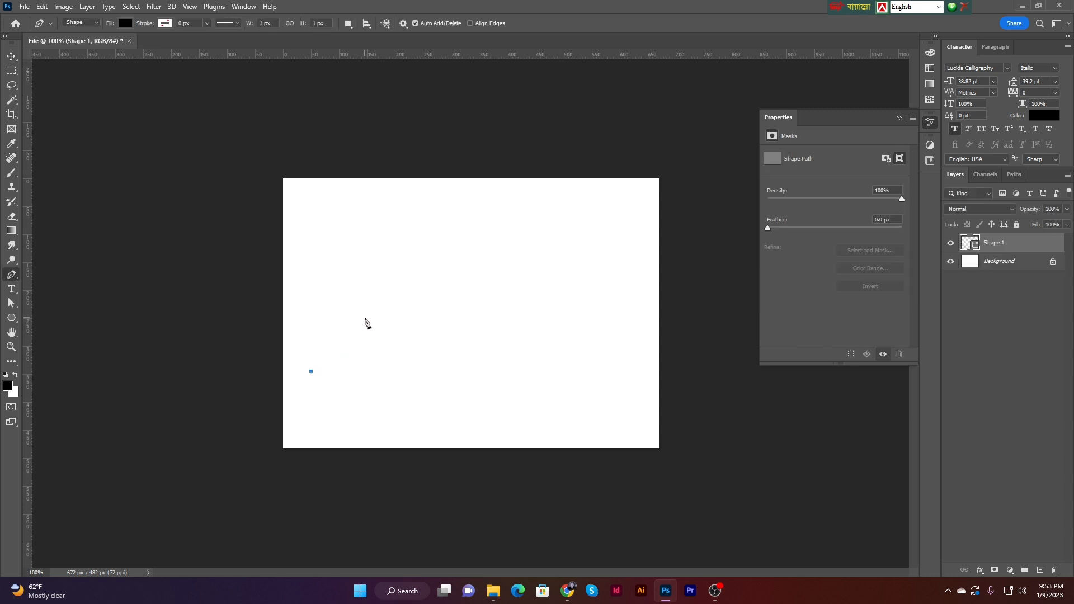
left_click_drag(365, 316, 429, 339)
left_click_drag(513, 326, 548, 276)
left_click_drag(619, 275, 659, 312)
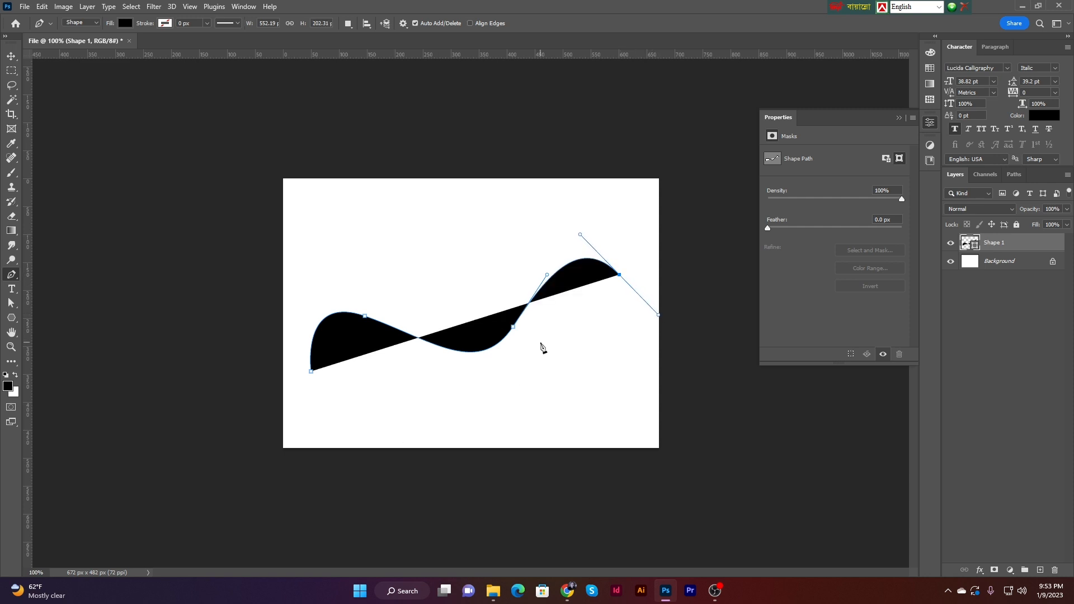
key("ctrl+z")
key("Delete")
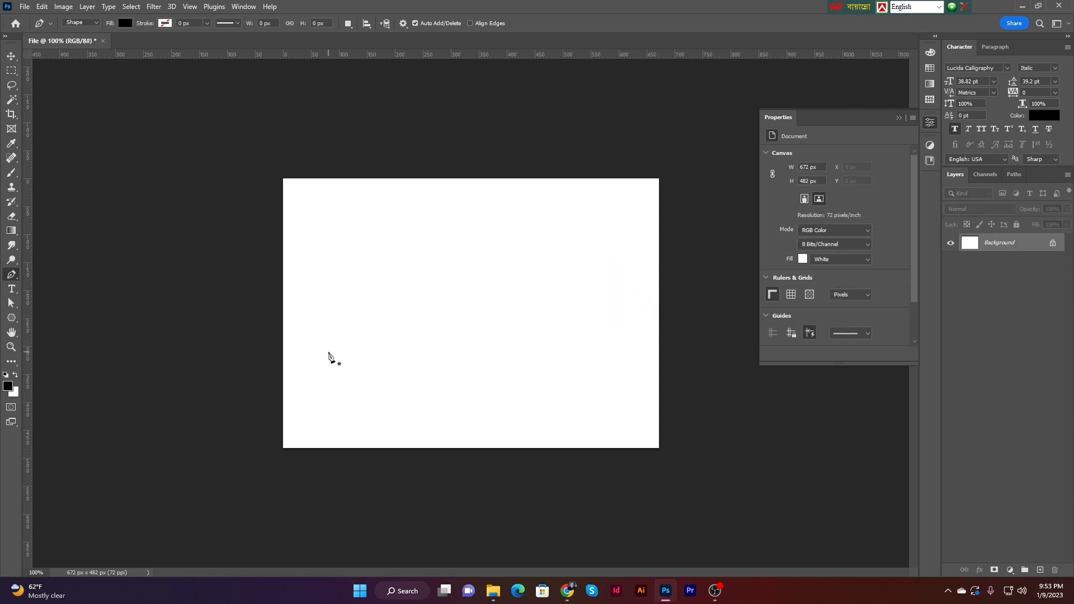
Draw an open, curvy black shape of about 497 x 257 px across the canvas using seven curved Pen tool points
left_click(328, 352)
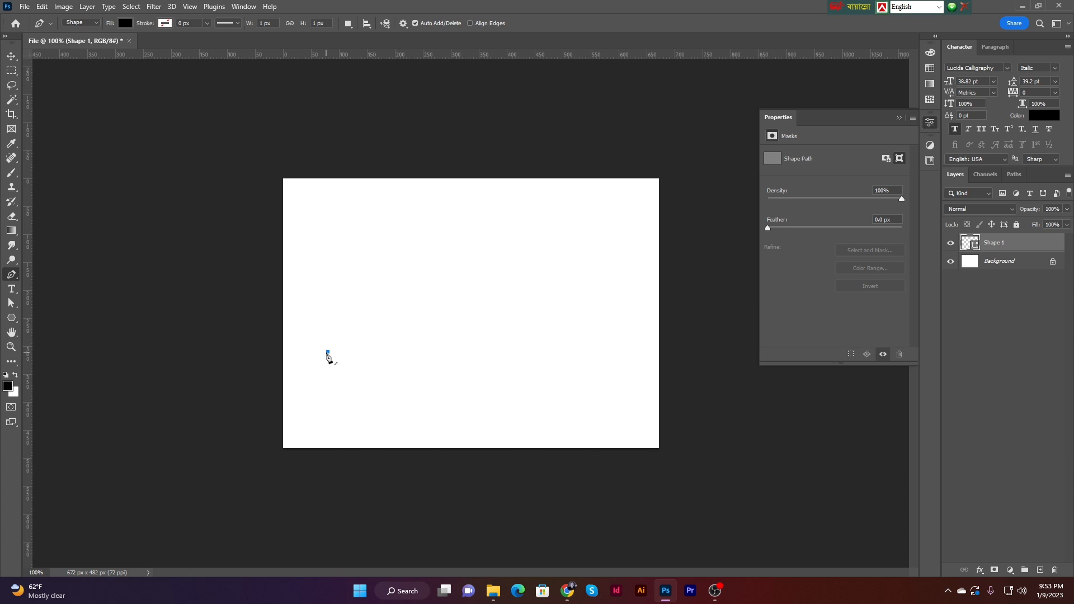
left_click(434, 329)
left_click_drag(434, 329, 481, 354)
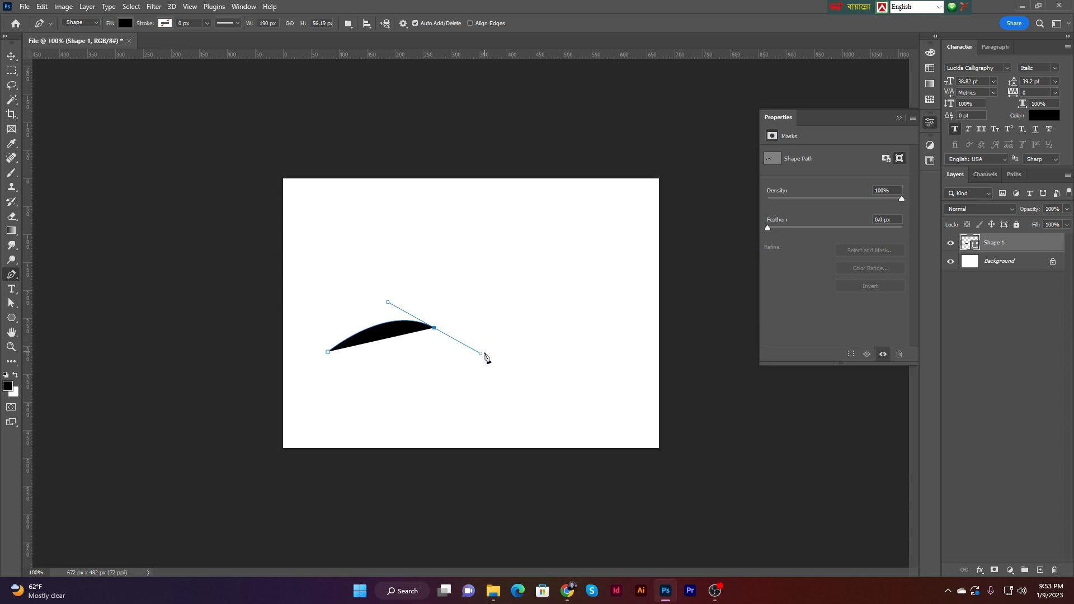
left_click(527, 302)
left_click_drag(528, 303, 533, 259)
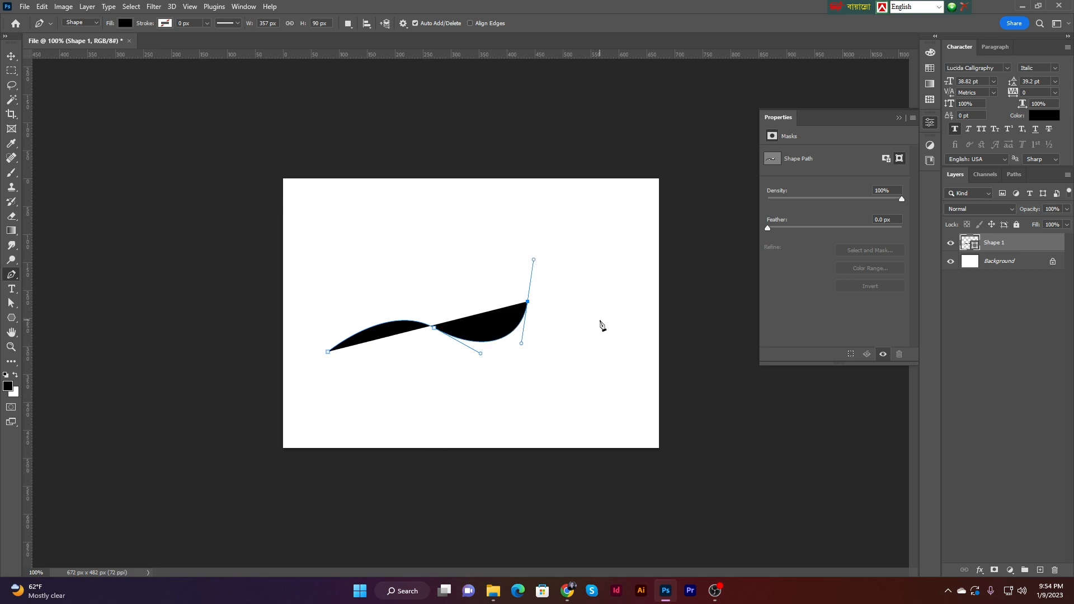
left_click_drag(602, 316, 618, 348)
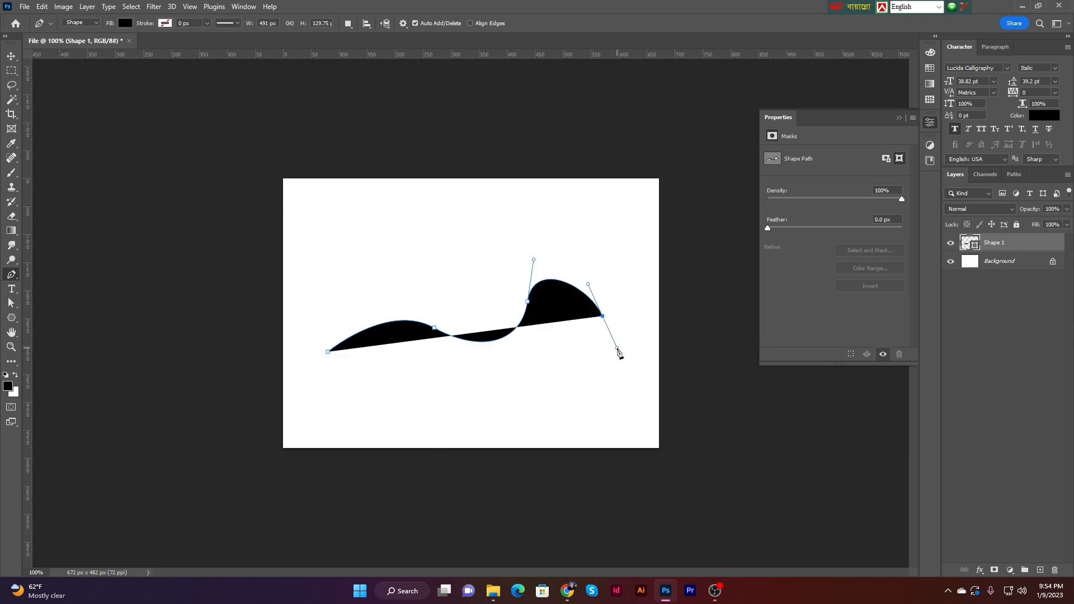
left_click_drag(541, 409, 500, 359)
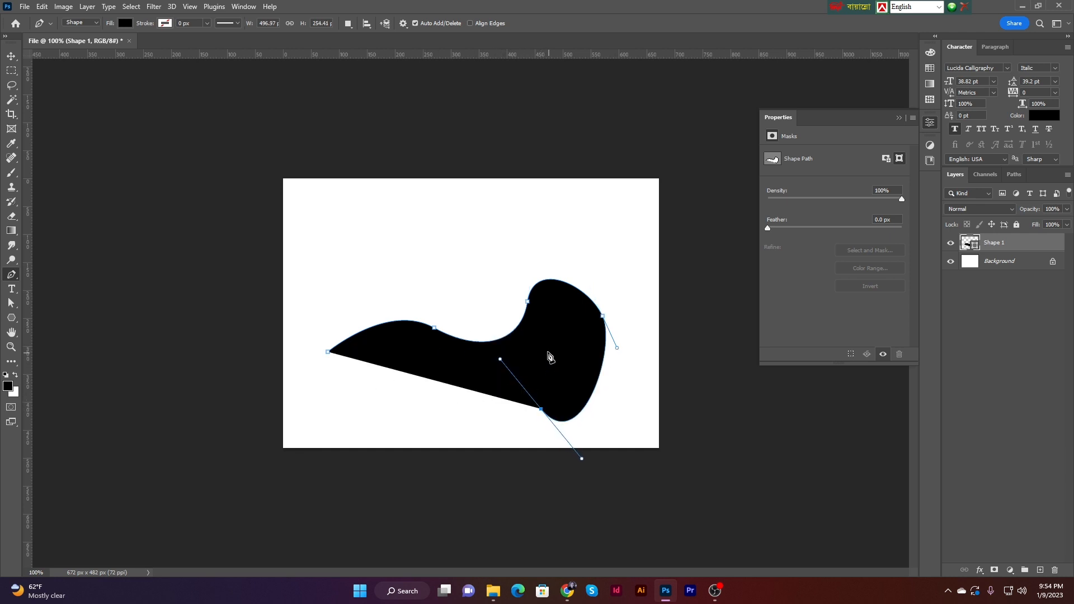
left_click_drag(494, 292, 396, 245)
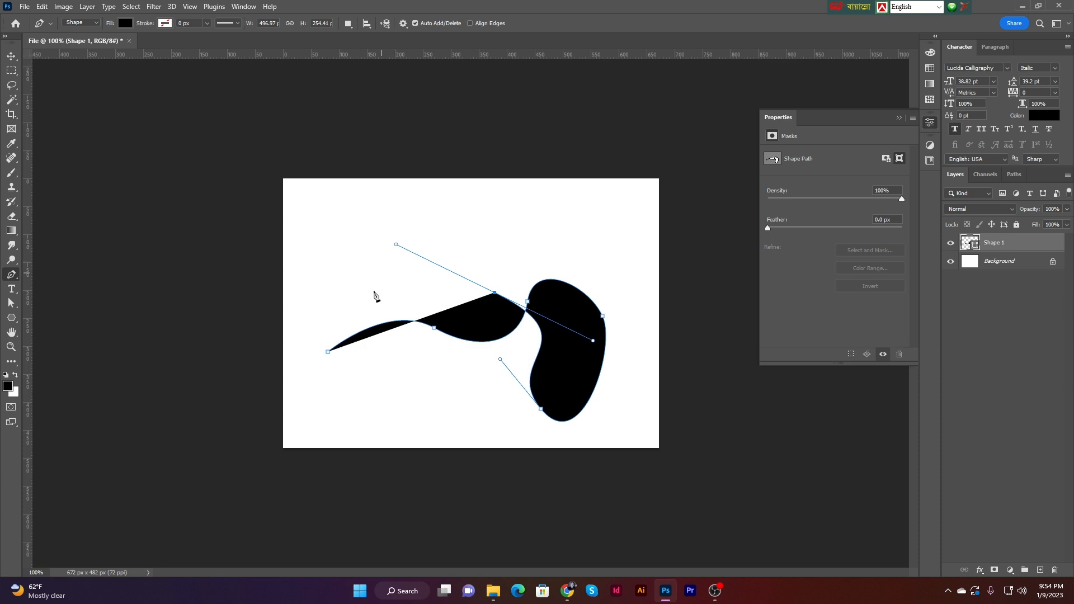
left_click_drag(376, 376, 381, 425)
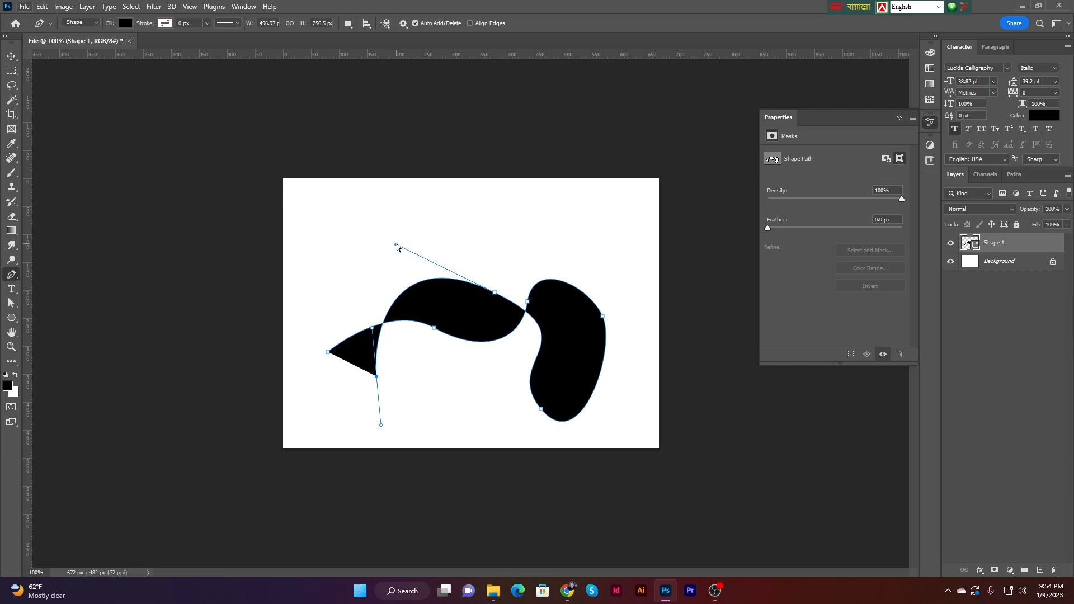
Reshape the curves by adjusting the direction handles of the upper middle, lower right and far right anchor points
left_click_drag(396, 244, 440, 241)
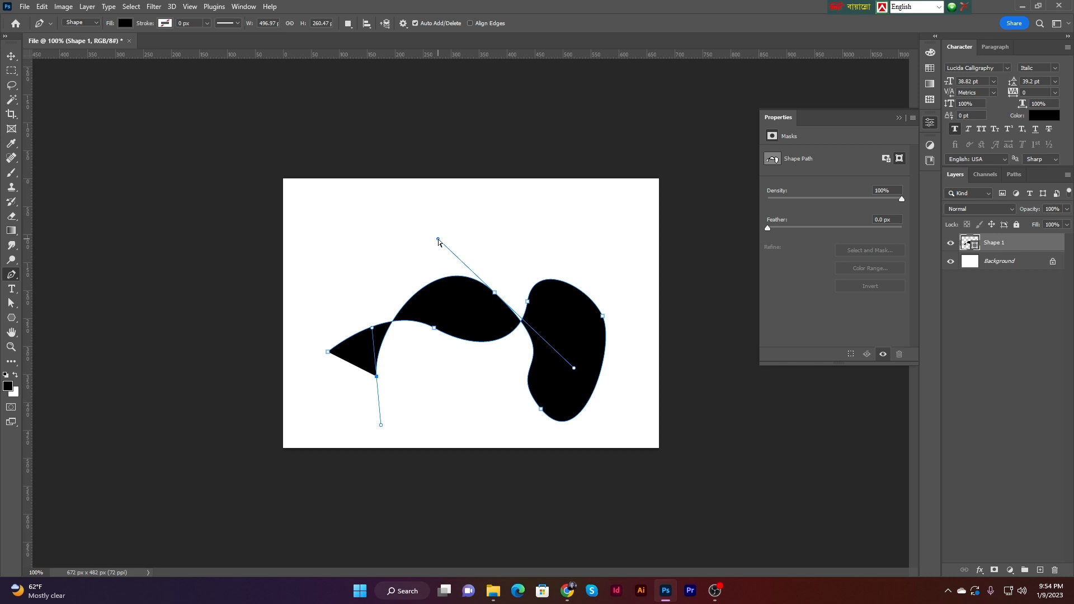
left_click_drag(438, 240, 438, 231)
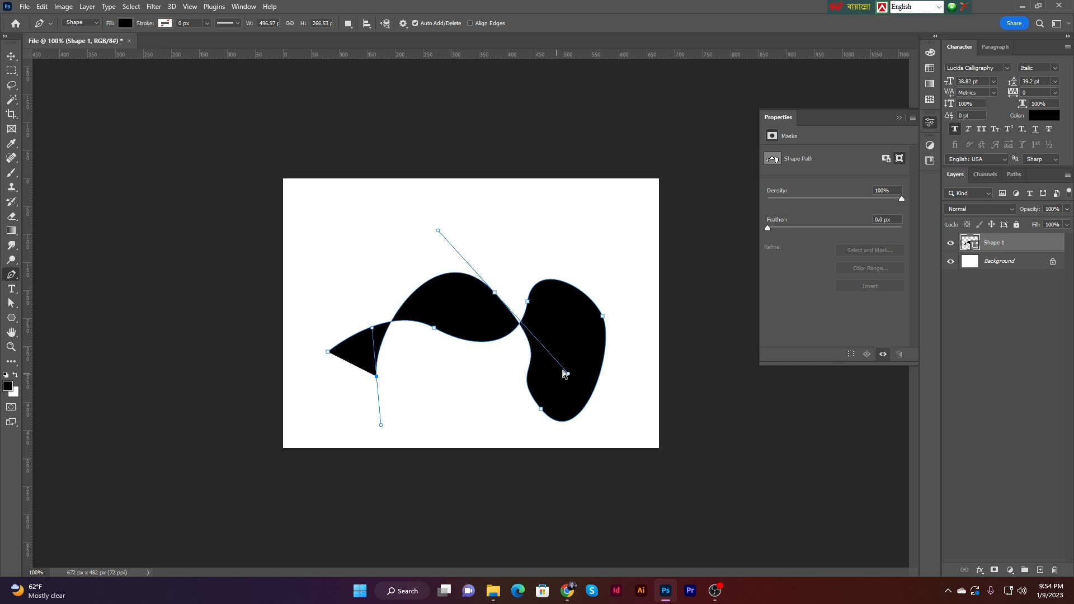
mouse_move(569, 374)
left_mouse_down()
mouse_move(544, 347)
mouse_move(561, 354)
left_mouse_up()
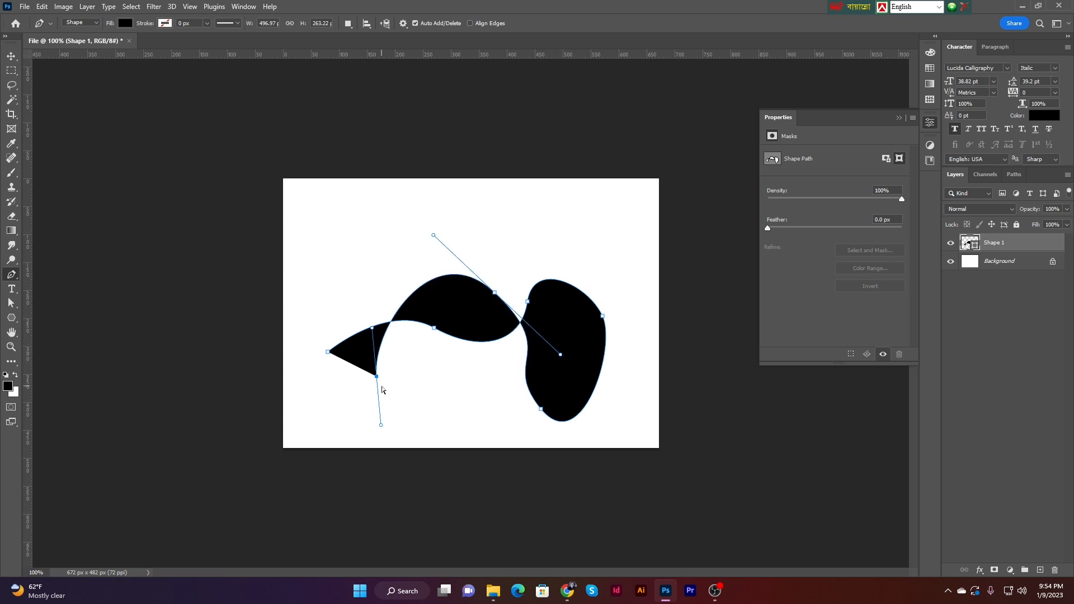
left_click_drag(541, 409, 610, 444)
left_click_drag(618, 349, 639, 371)
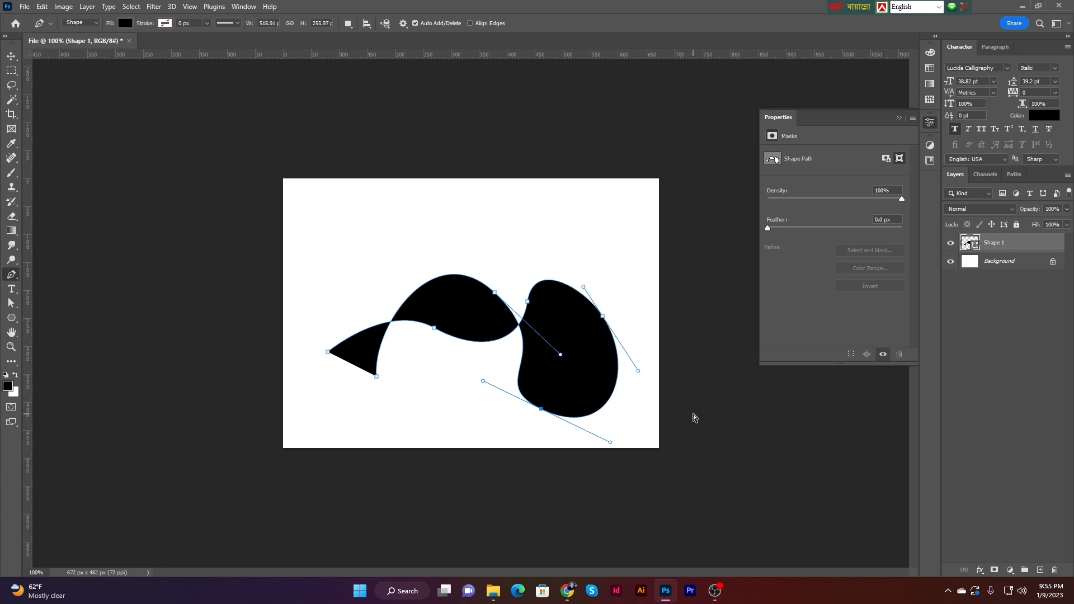
Lengthen both direction handles of the anchor point at the shape's left-hand wave
left_click(434, 327, "ctrl")
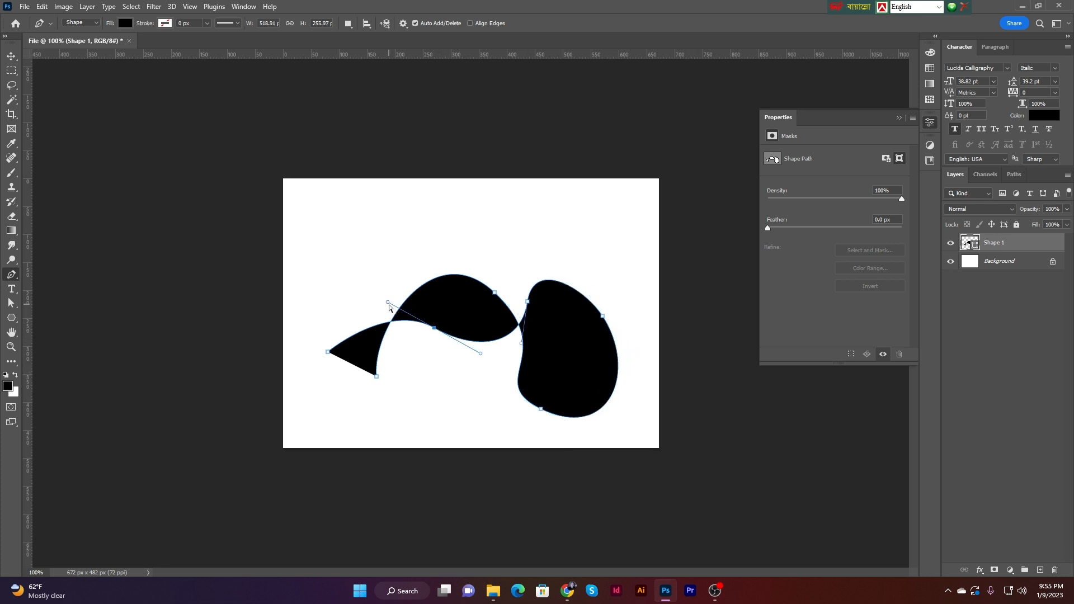
left_click_drag(389, 304, 367, 295)
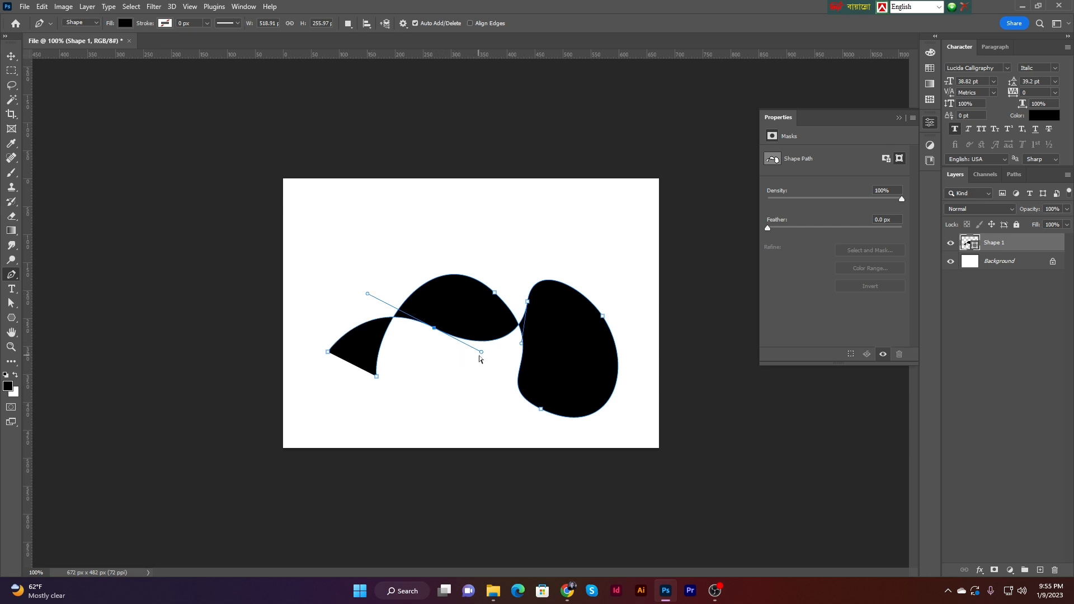
left_click_drag(481, 353, 500, 361)
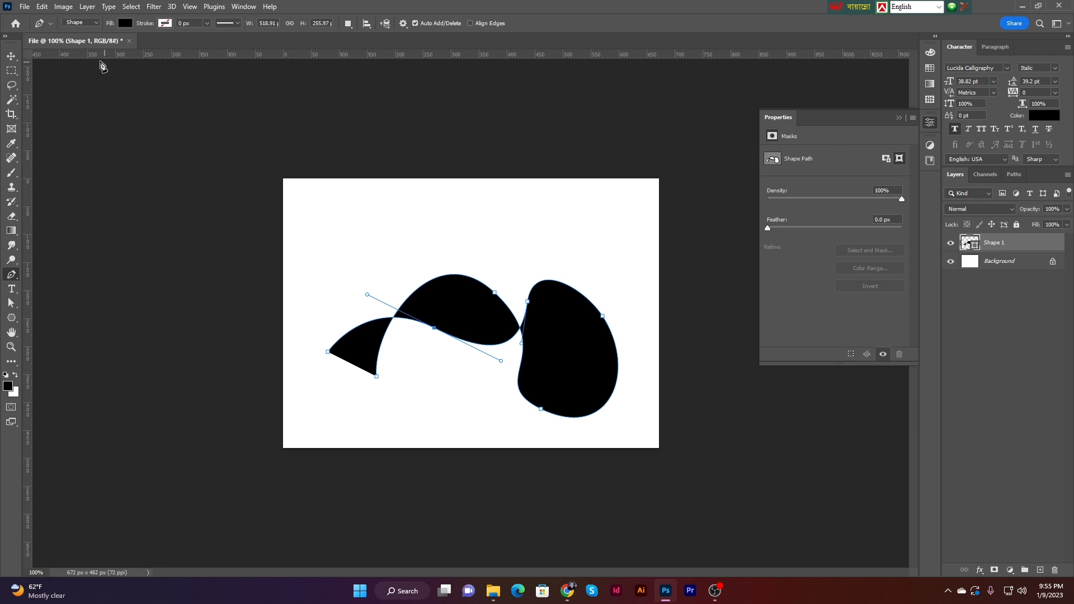
left_click(92, 23)
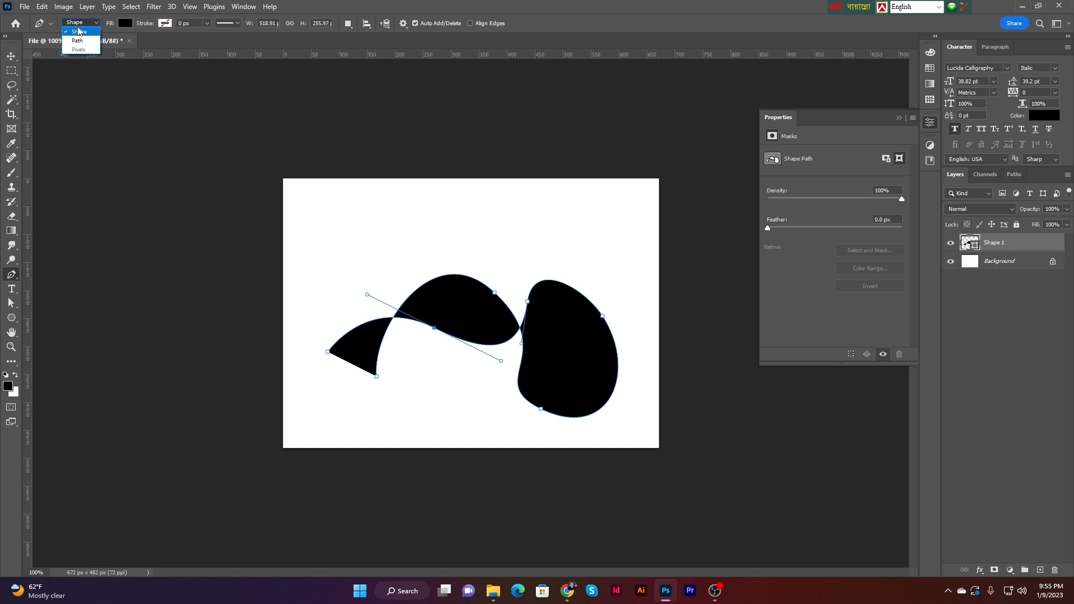
left_click(81, 24)
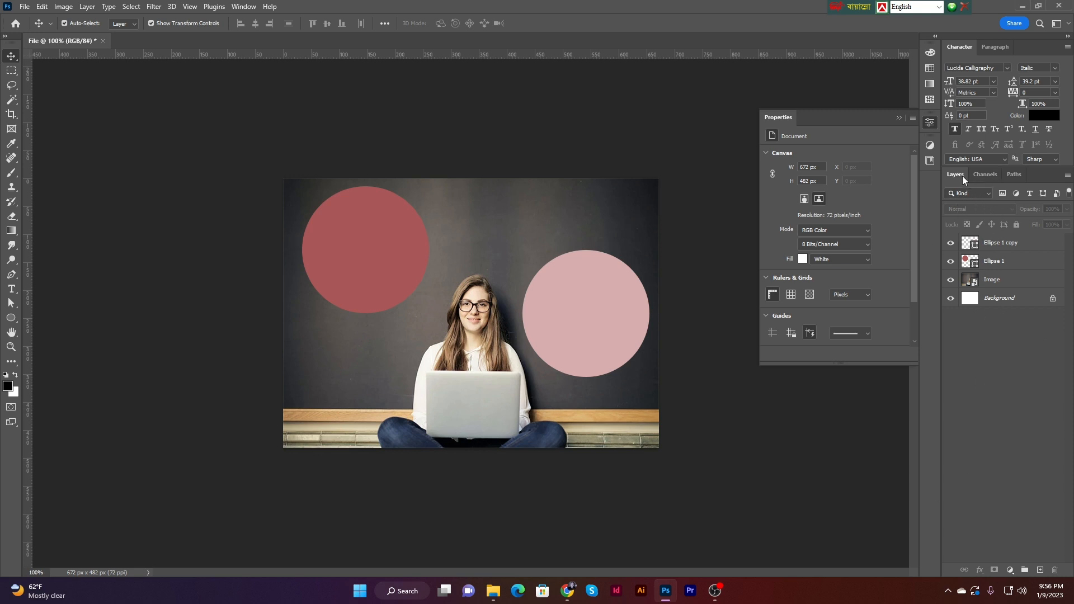
Select the Ellipse 1 copy, Ellipse 1 and Image layers in turn to examine what each one holds, and deselect them
left_click(1001, 247)
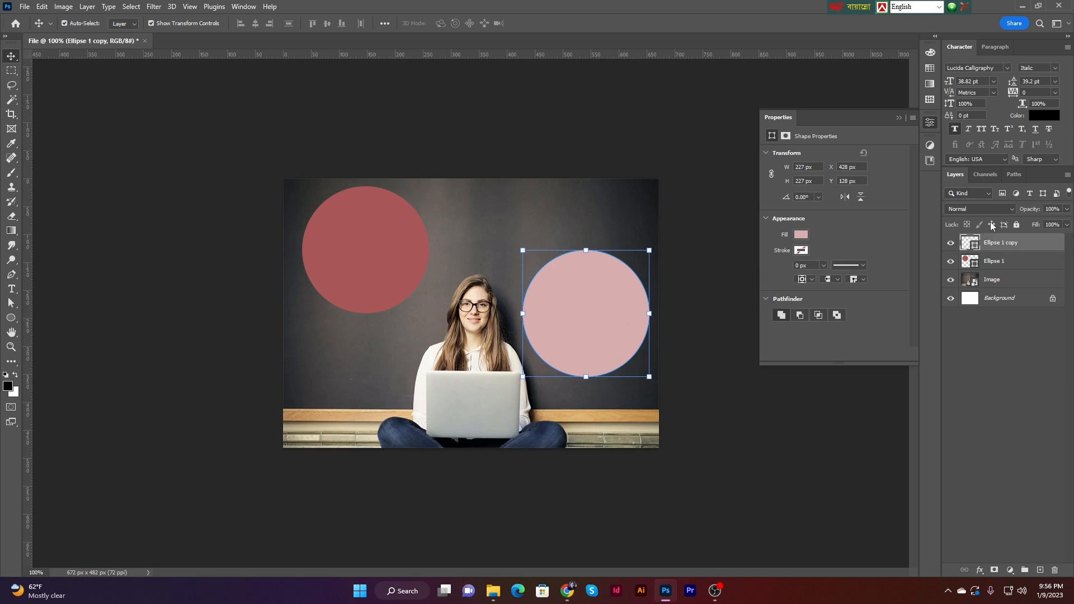
left_click(992, 261)
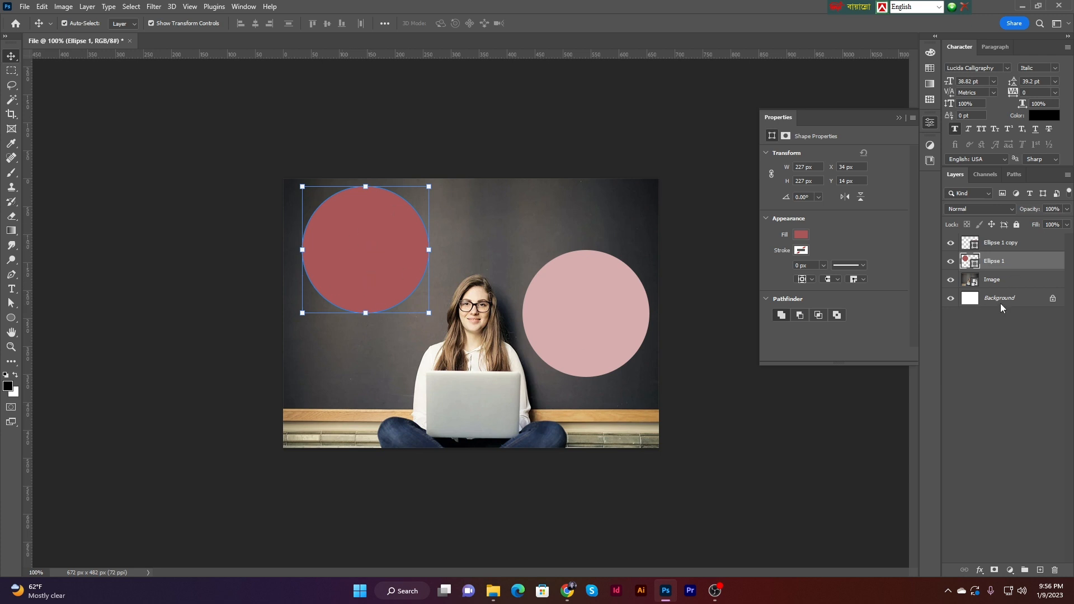
left_click(989, 281)
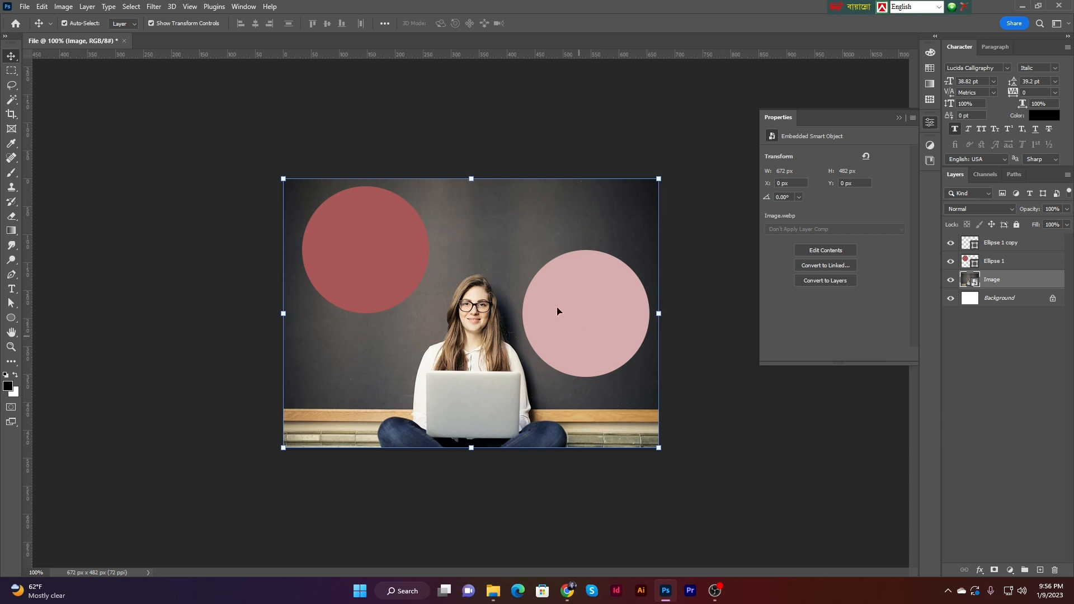
left_click(758, 433)
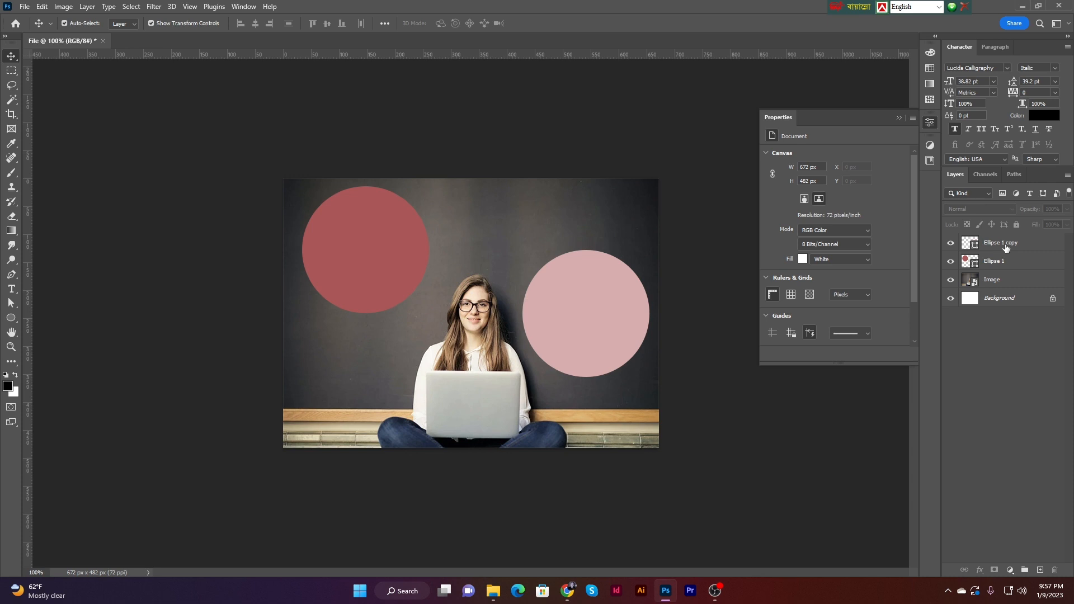
left_click(244, 7)
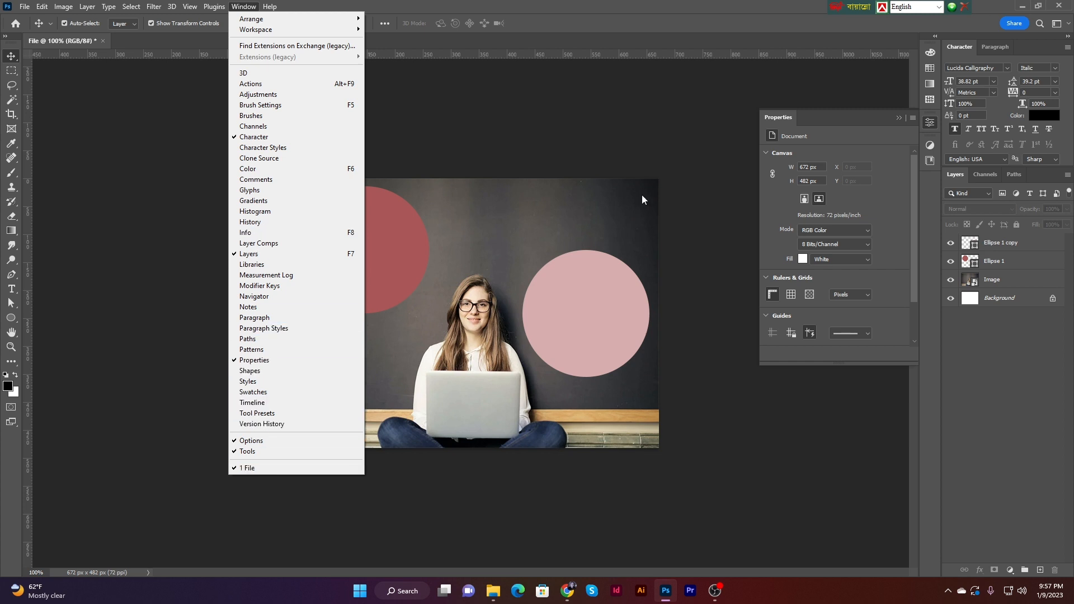
left_click(705, 100)
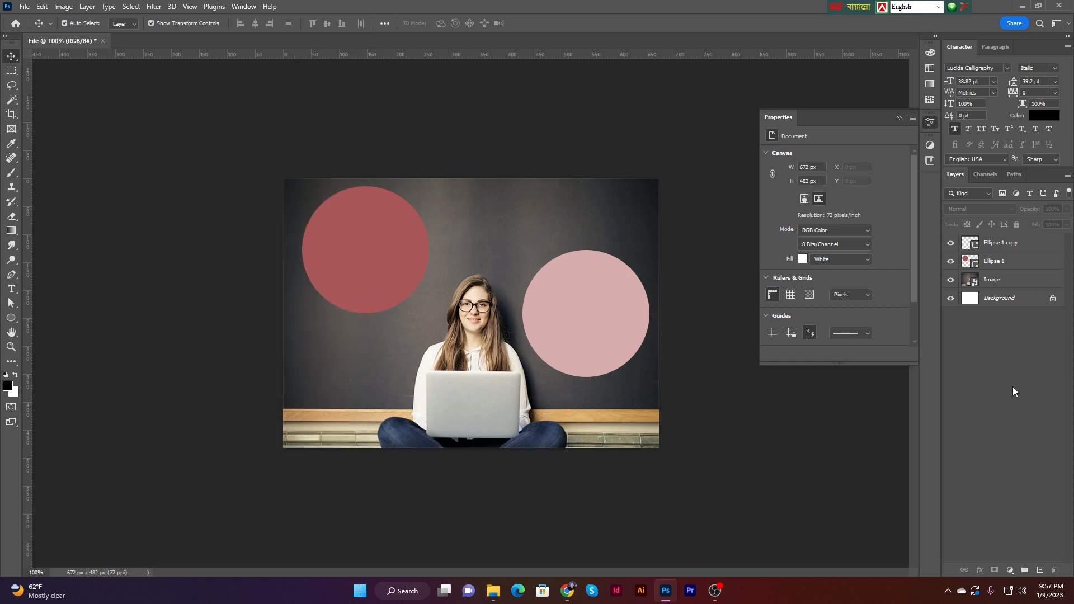
Move the Image layer above Ellipse 1 and below Ellipse 1 copy in the layer order, and deselect it
left_click(607, 294)
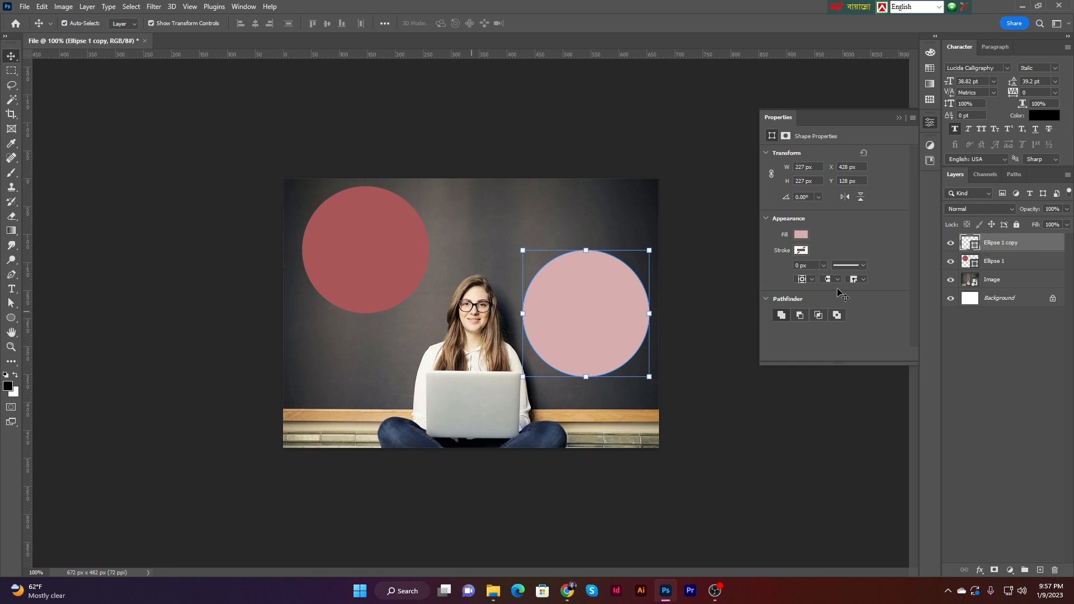
left_click(997, 284)
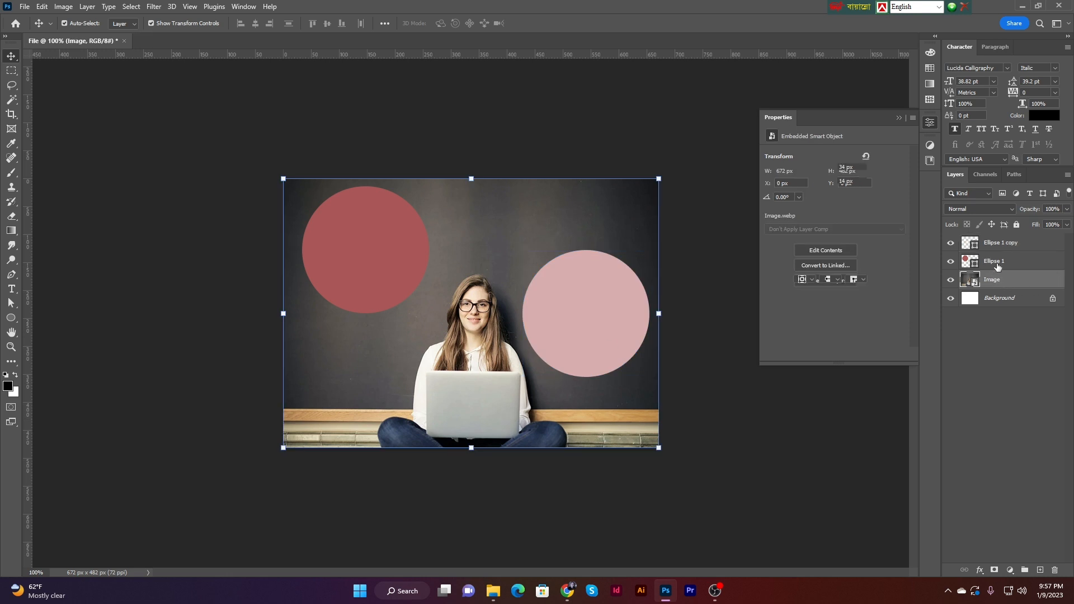
left_click(996, 261)
left_click(1005, 284)
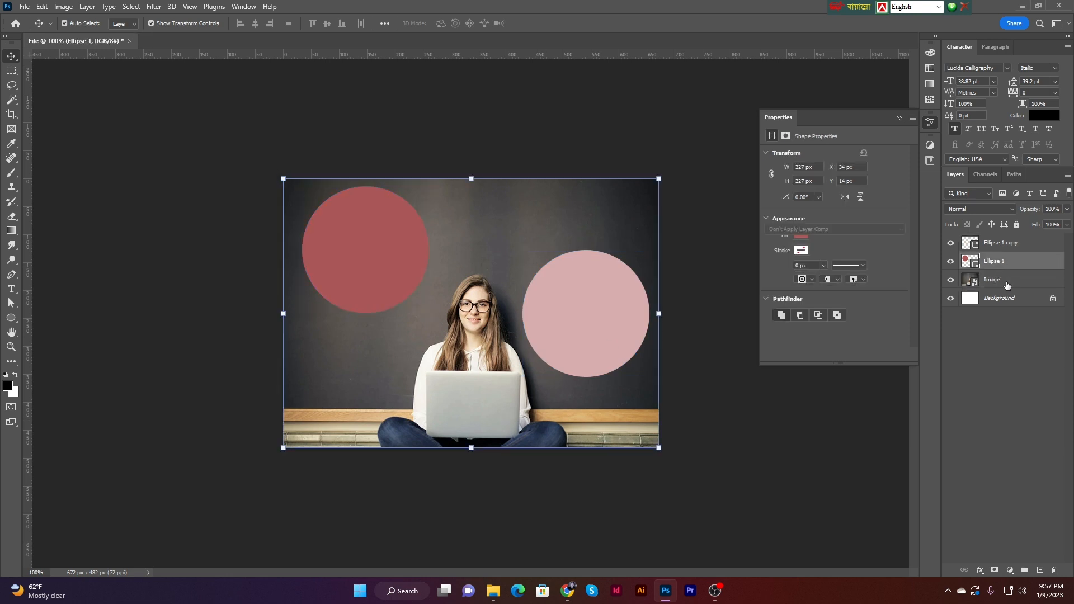
left_click_drag(1001, 284, 1007, 253)
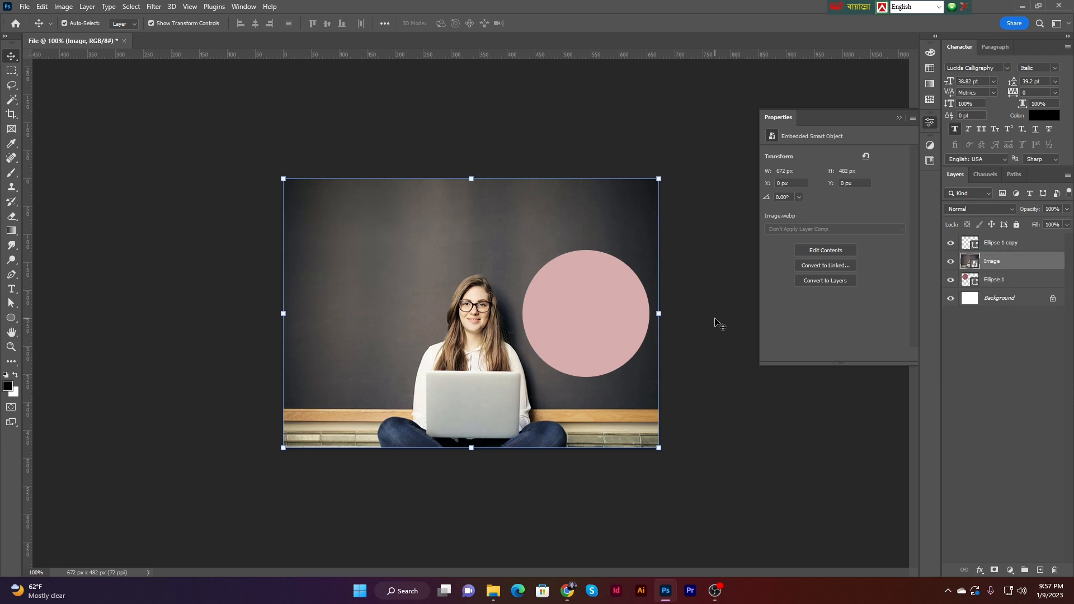
left_click(739, 372)
left_click(1001, 261)
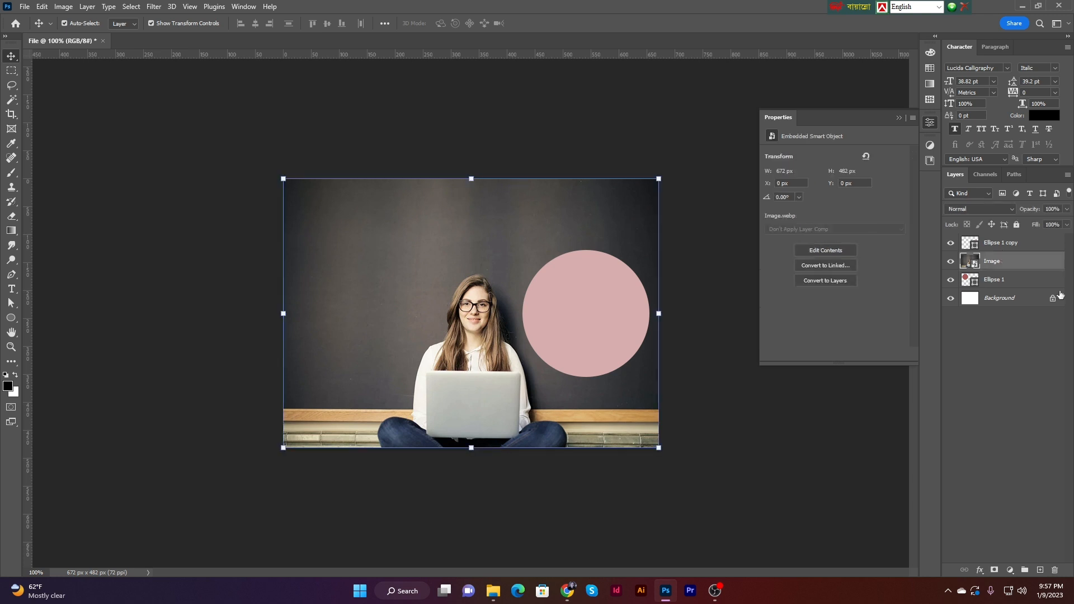
left_click(714, 398)
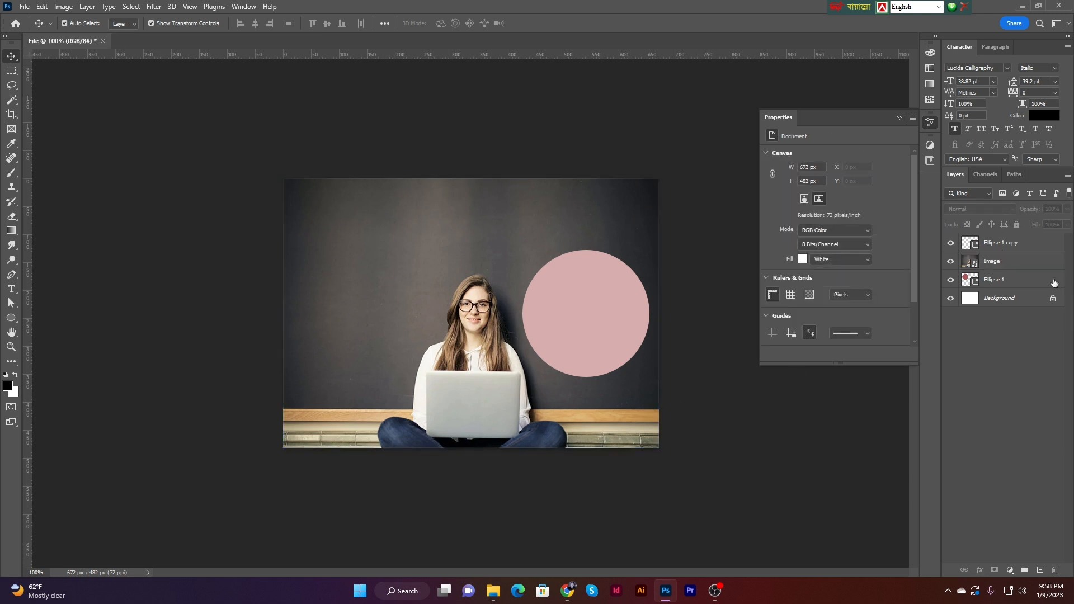
left_click(1011, 261)
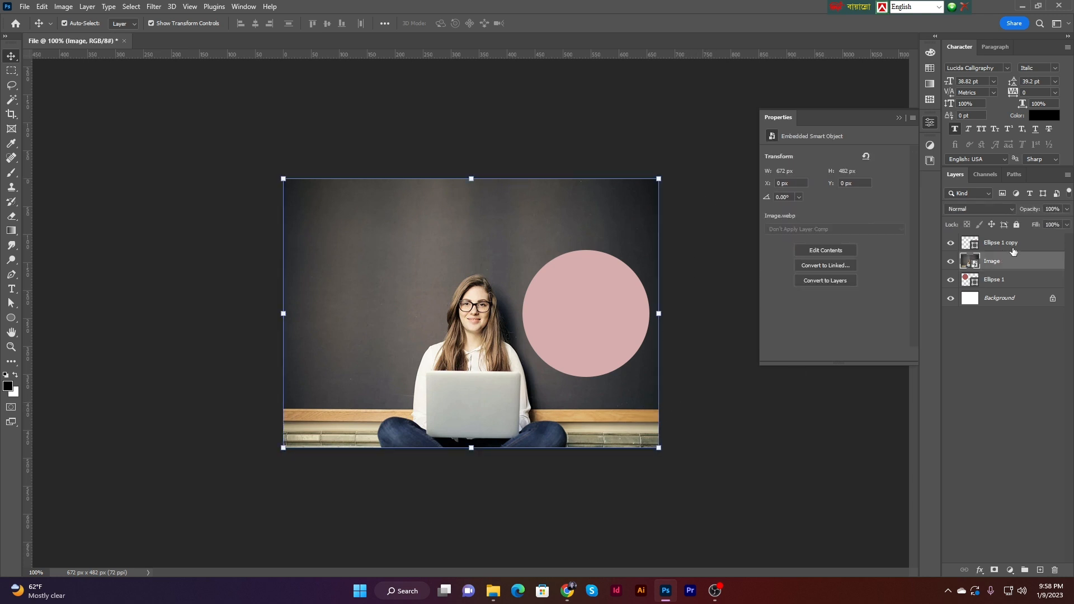
left_click(536, 124)
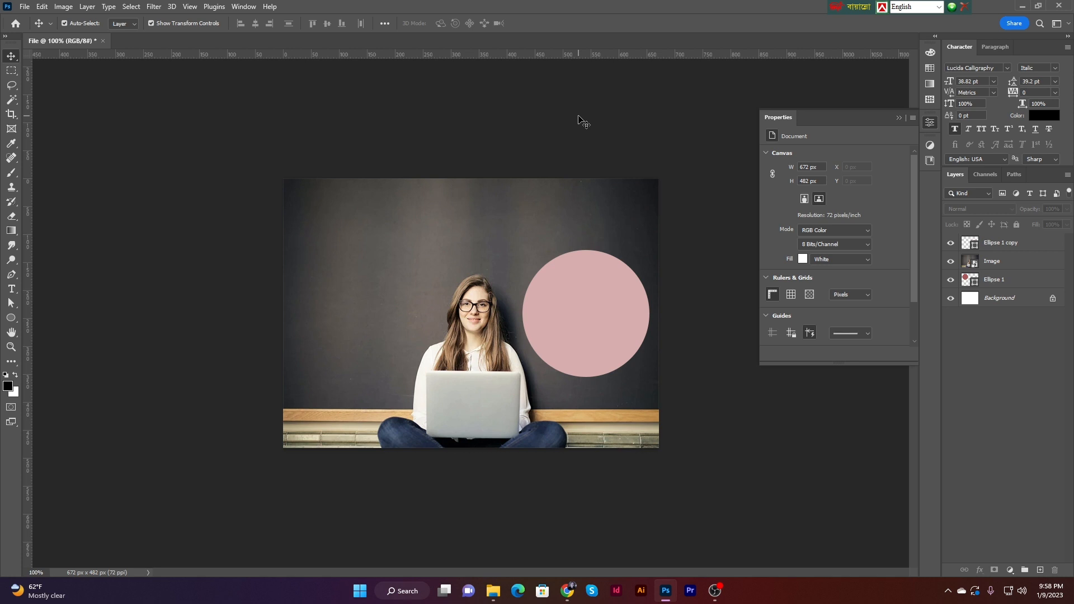
Save the document on the computer as File in Photoshop format in the Video 7 folder, accepting the format options
left_click(25, 7)
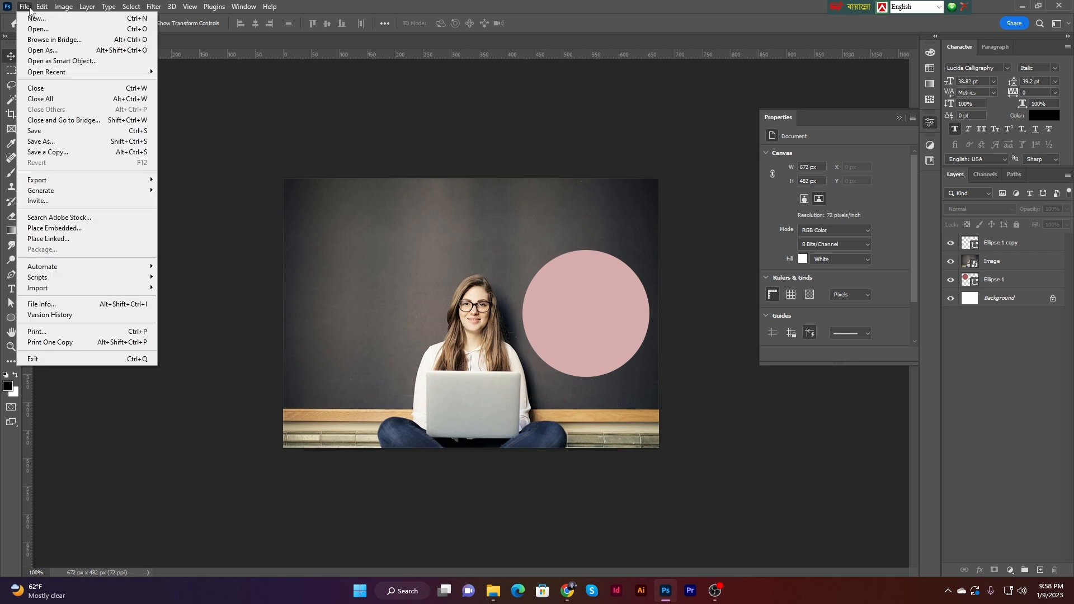
left_click(36, 132)
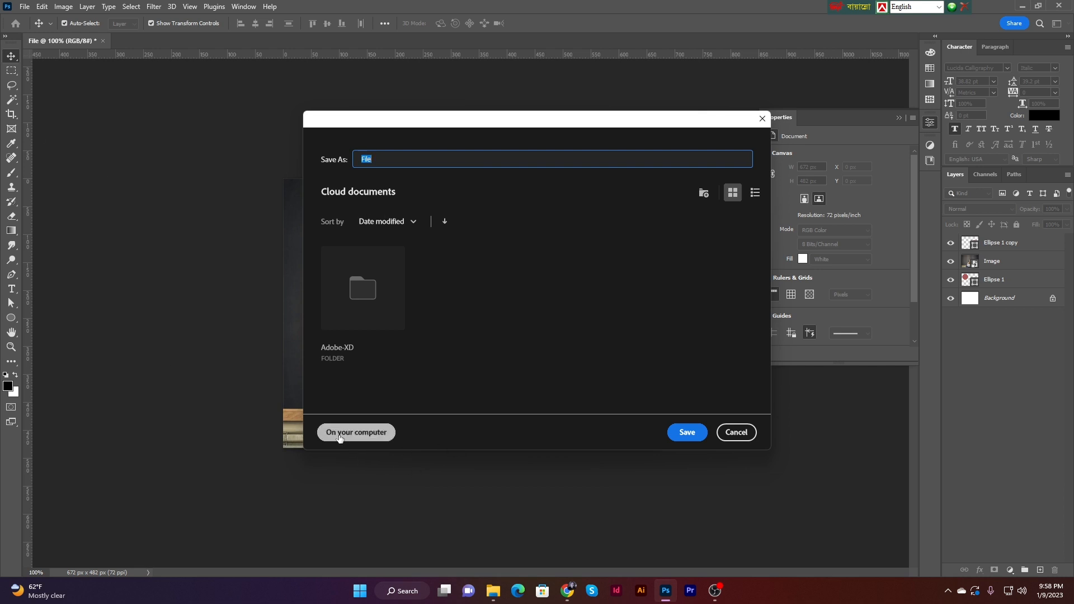
left_click(356, 433)
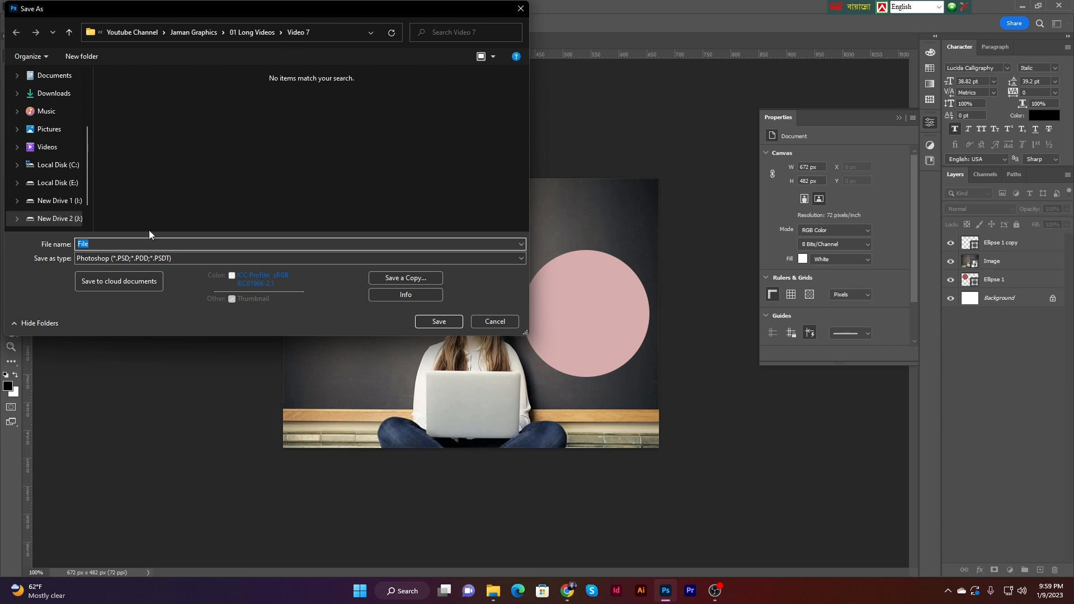
left_click(438, 321)
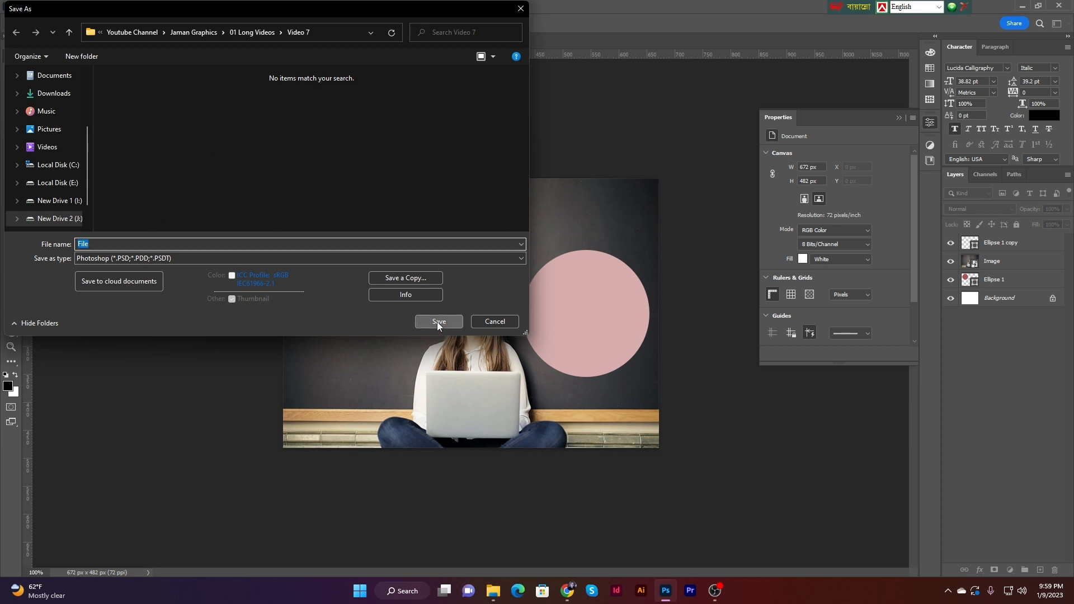
left_click(659, 165)
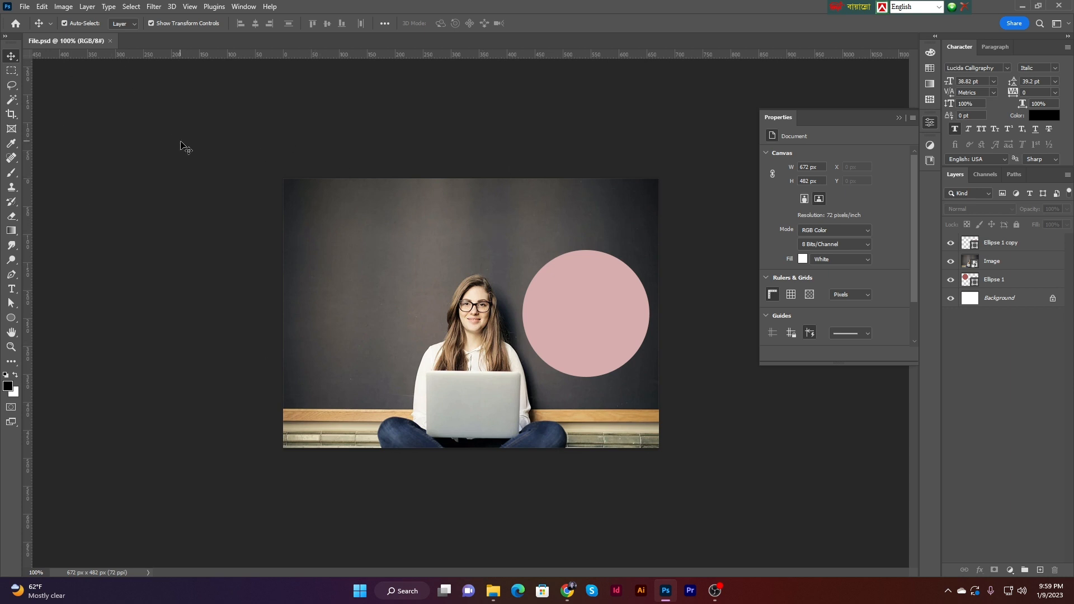
left_click(24, 8)
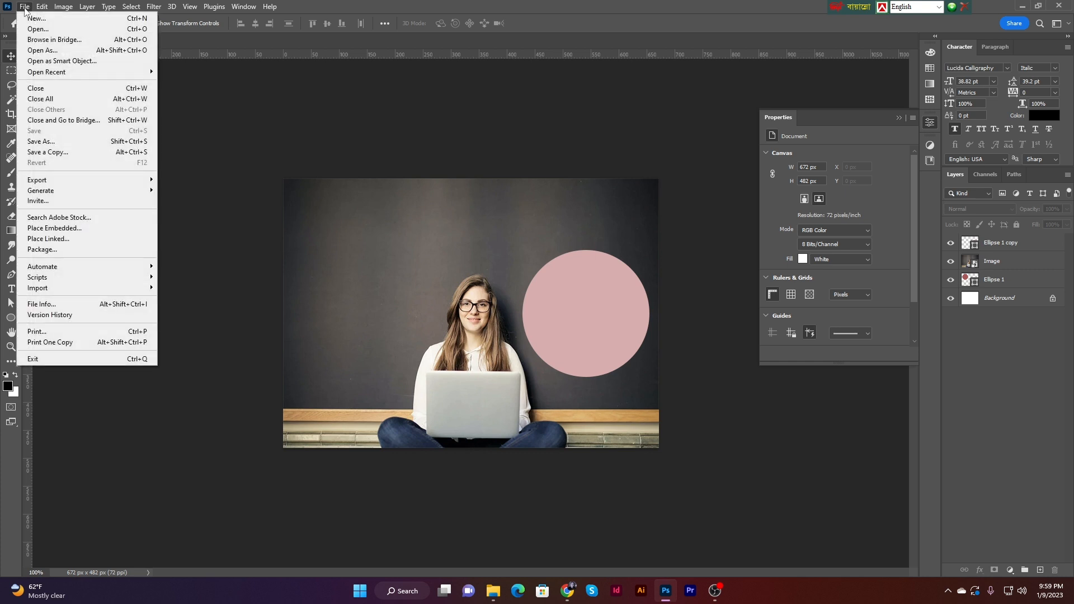
mouse_move(45, 181)
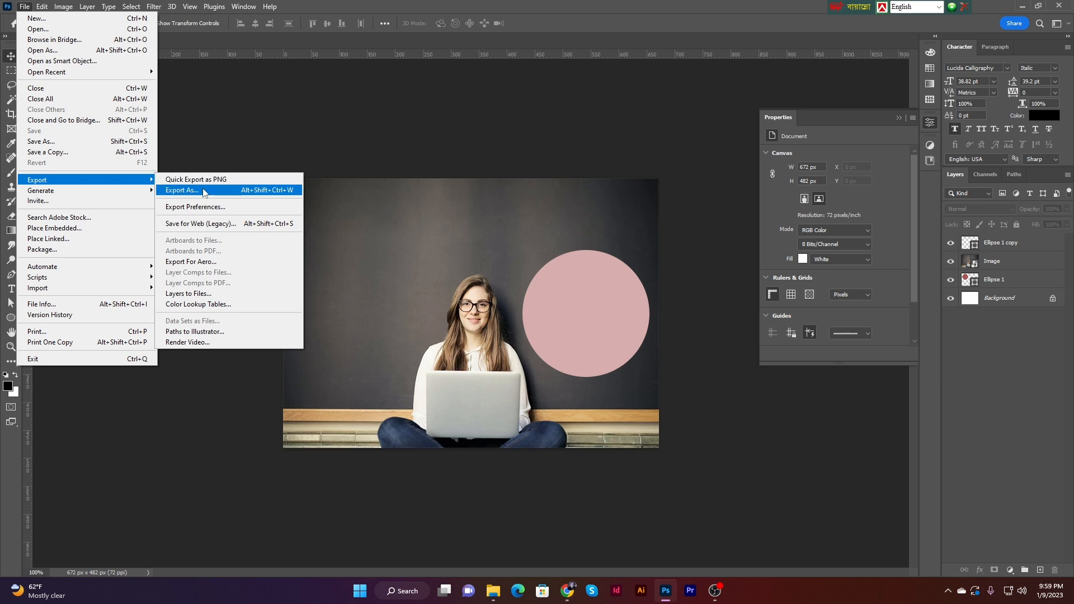
left_click(183, 190)
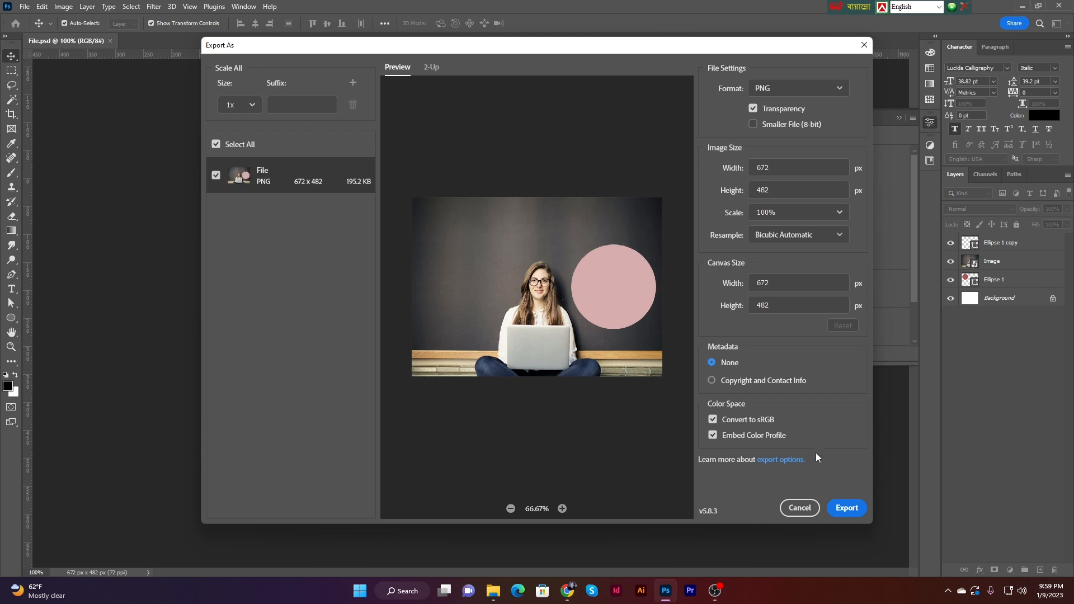
left_click(800, 508)
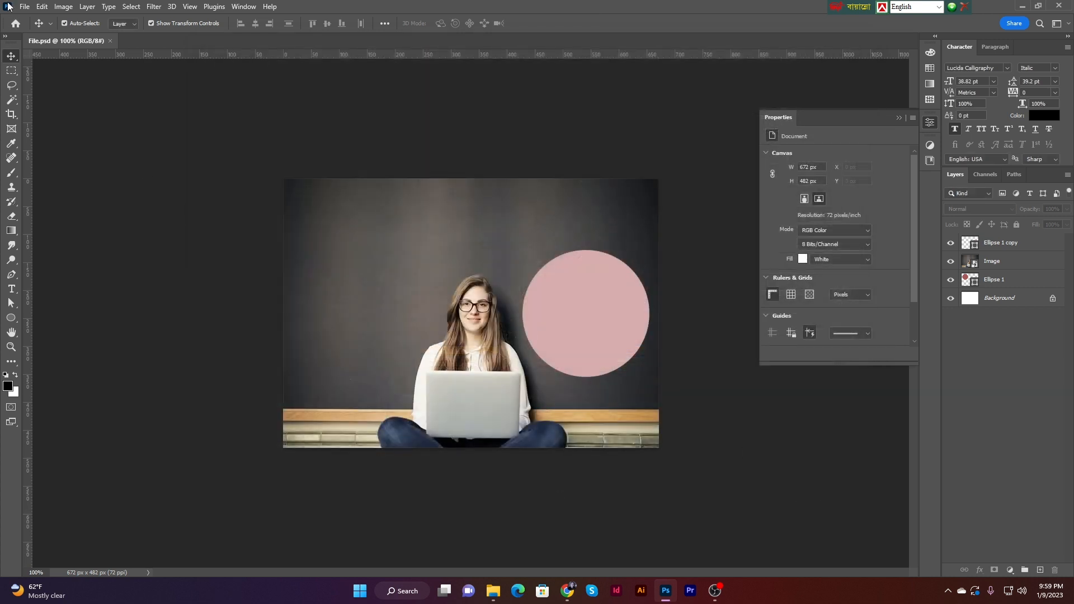
Quick-export the document as a PNG named File into the Video 7 folder
left_click(26, 7)
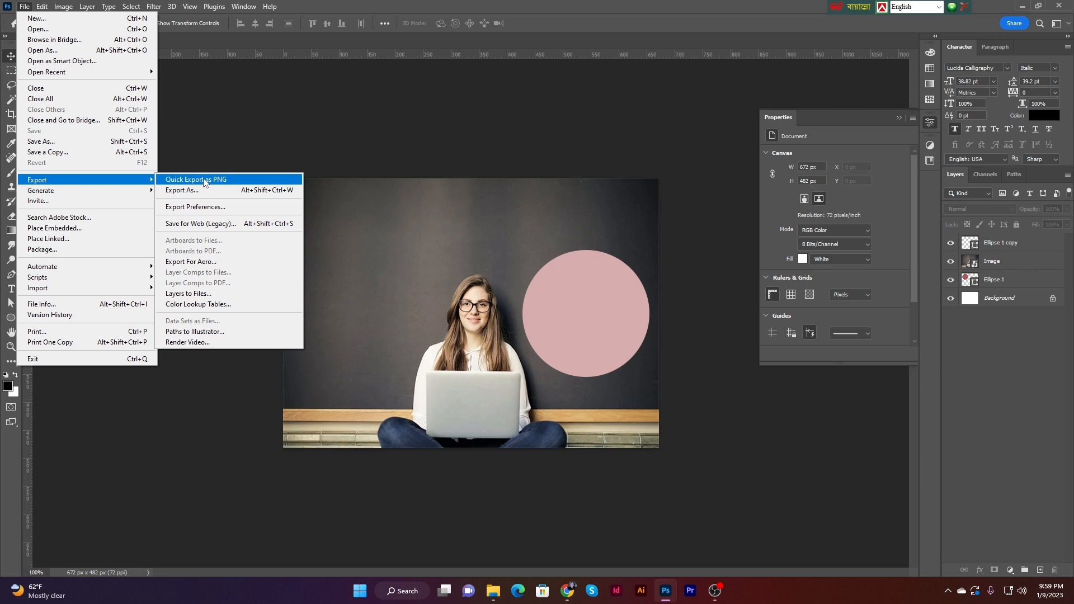
left_click(224, 179)
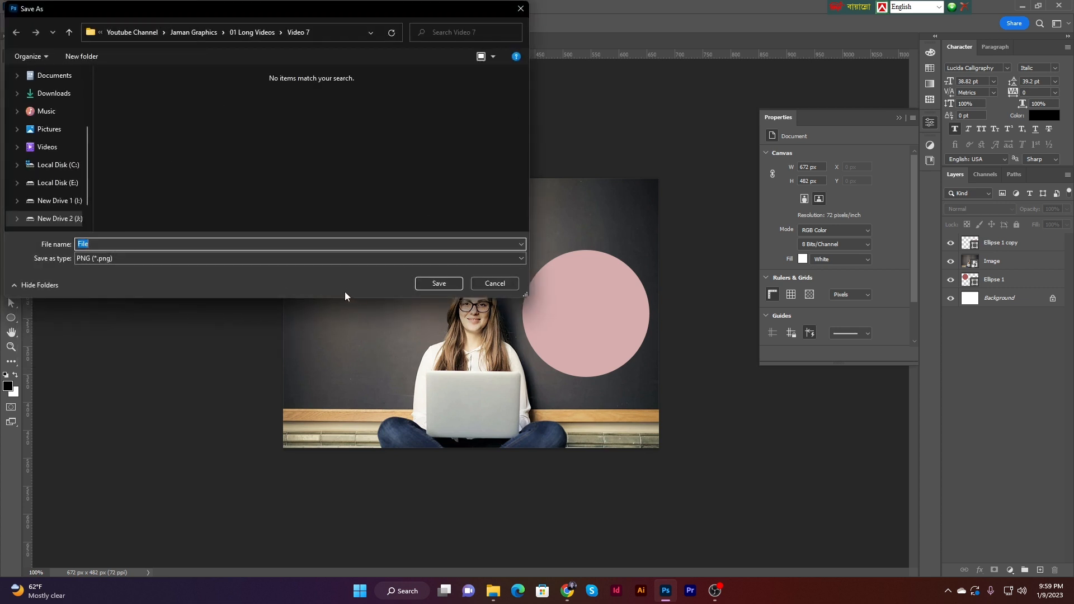
left_click(438, 285)
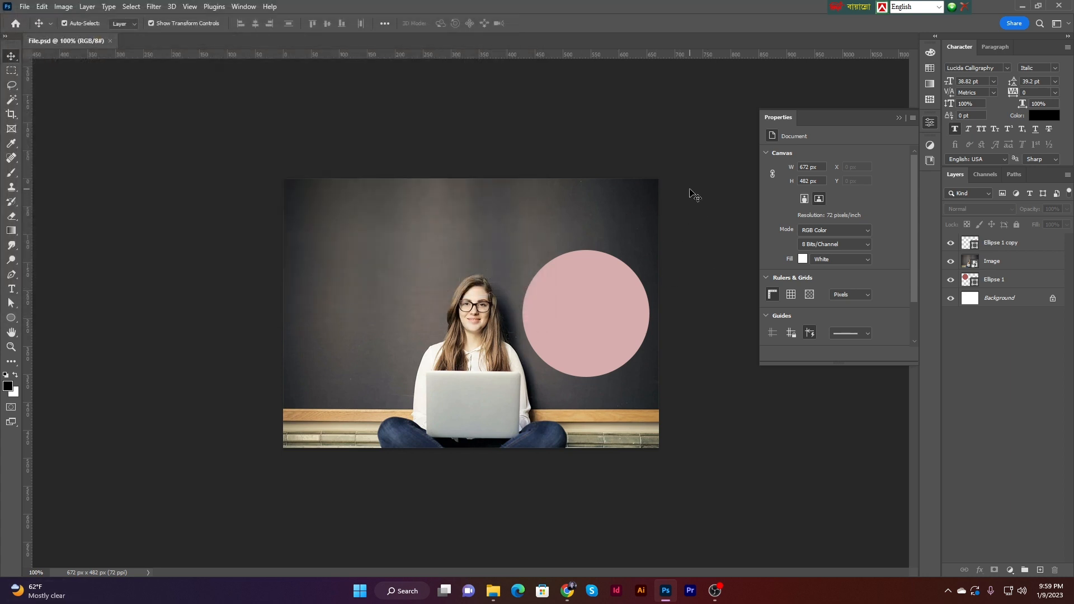
Switch to File Explorer and open the Video 7 folder inside 01 Long Videos
left_click(493, 591)
double_click(336, 118)
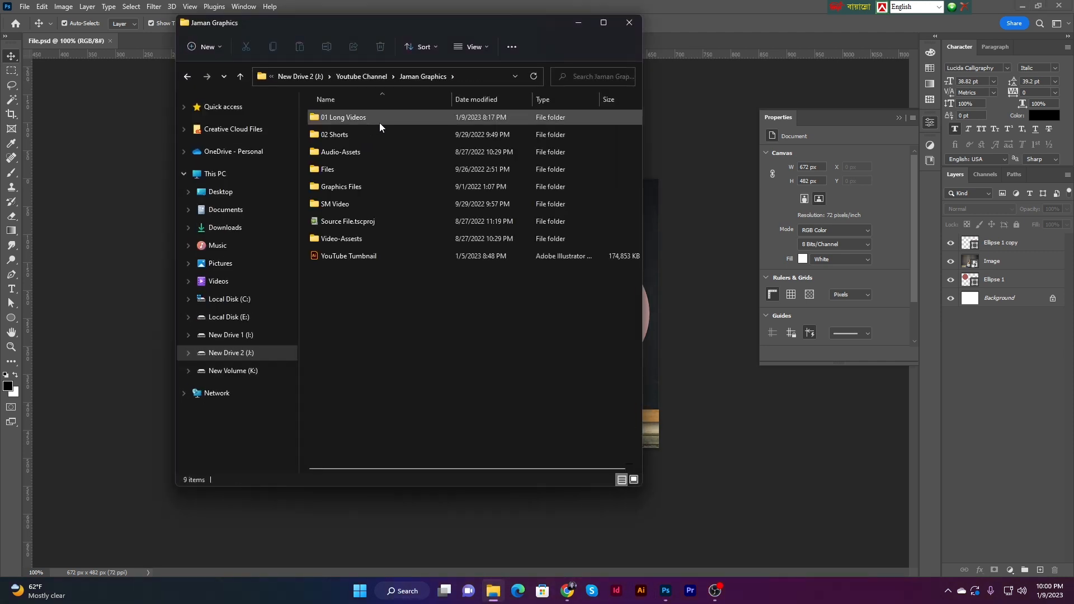
double_click(351, 117)
double_click(345, 204)
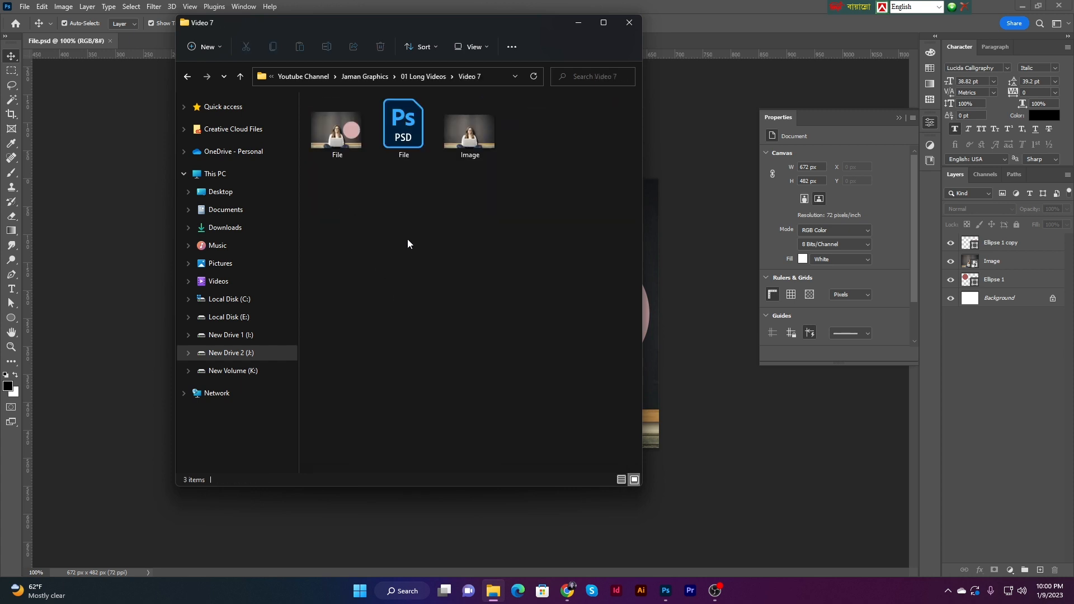
Open the exported File.png in the image viewer and examine the picture up close
double_click(345, 149)
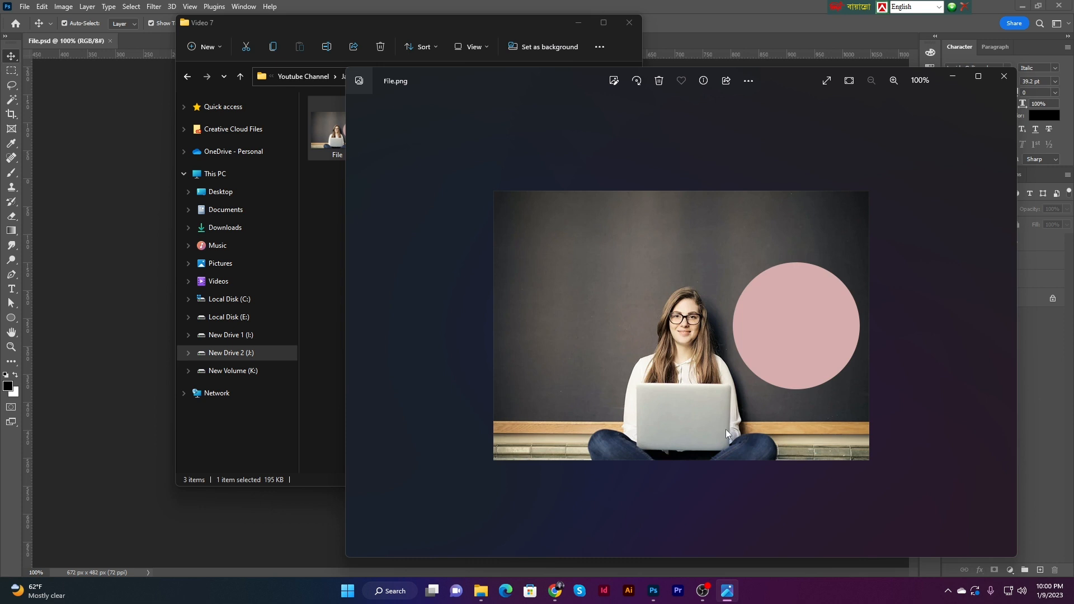
scroll(759, 268, "up", 2)
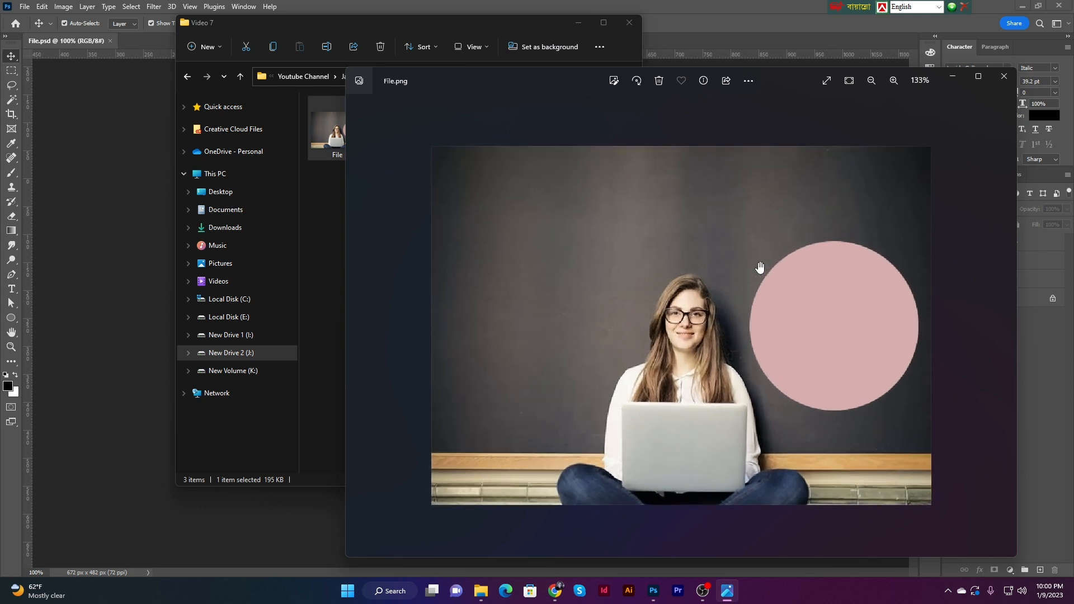
scroll(760, 268, "up", 1)
scroll(758, 266, "down", 3)
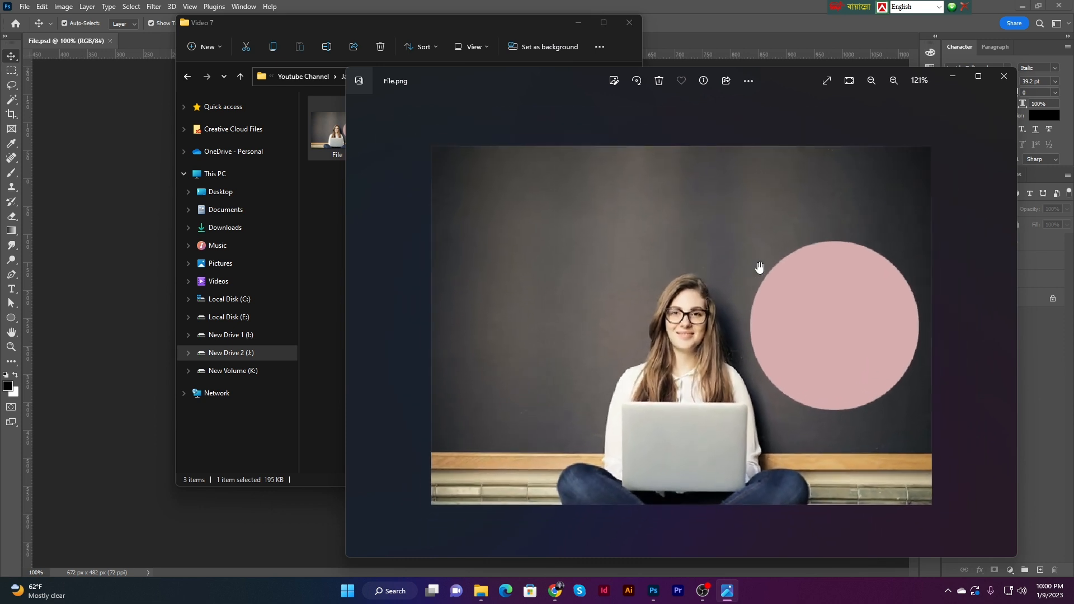